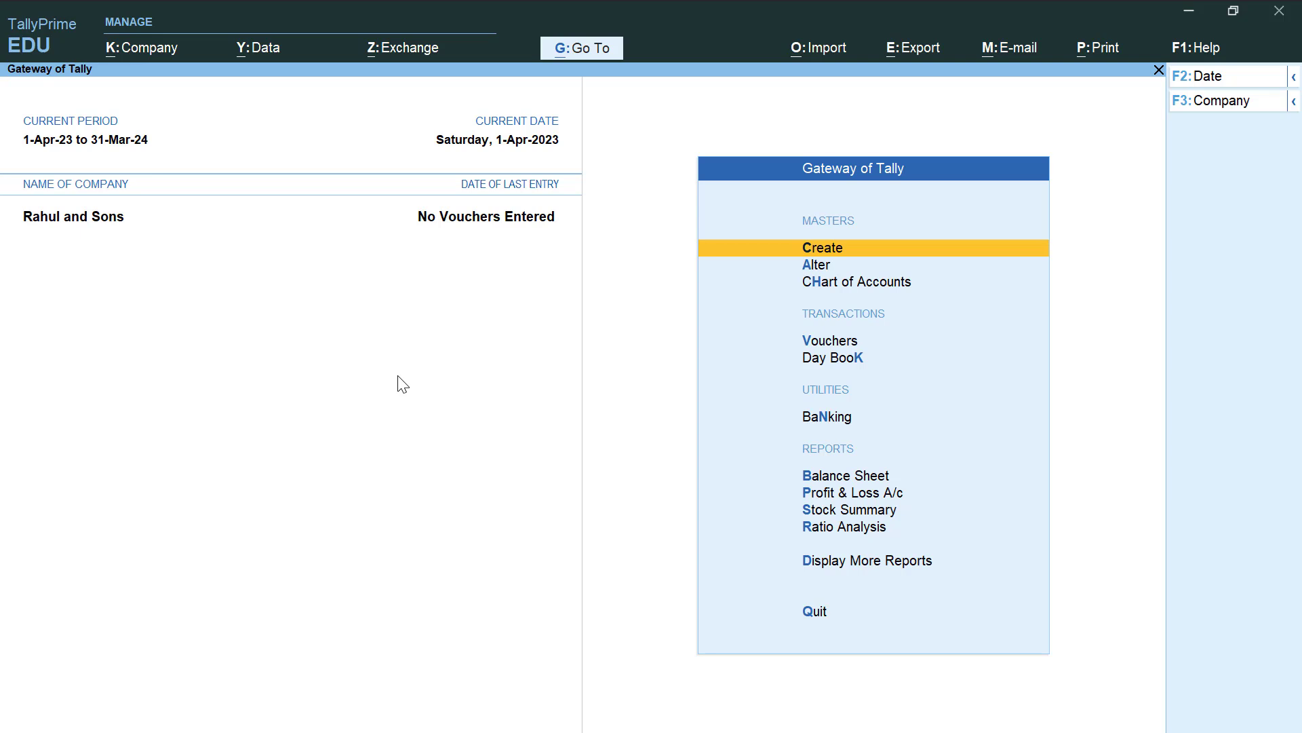
In Company Features, set Enable GST to No and Enable TDS to Yes
key("F11")
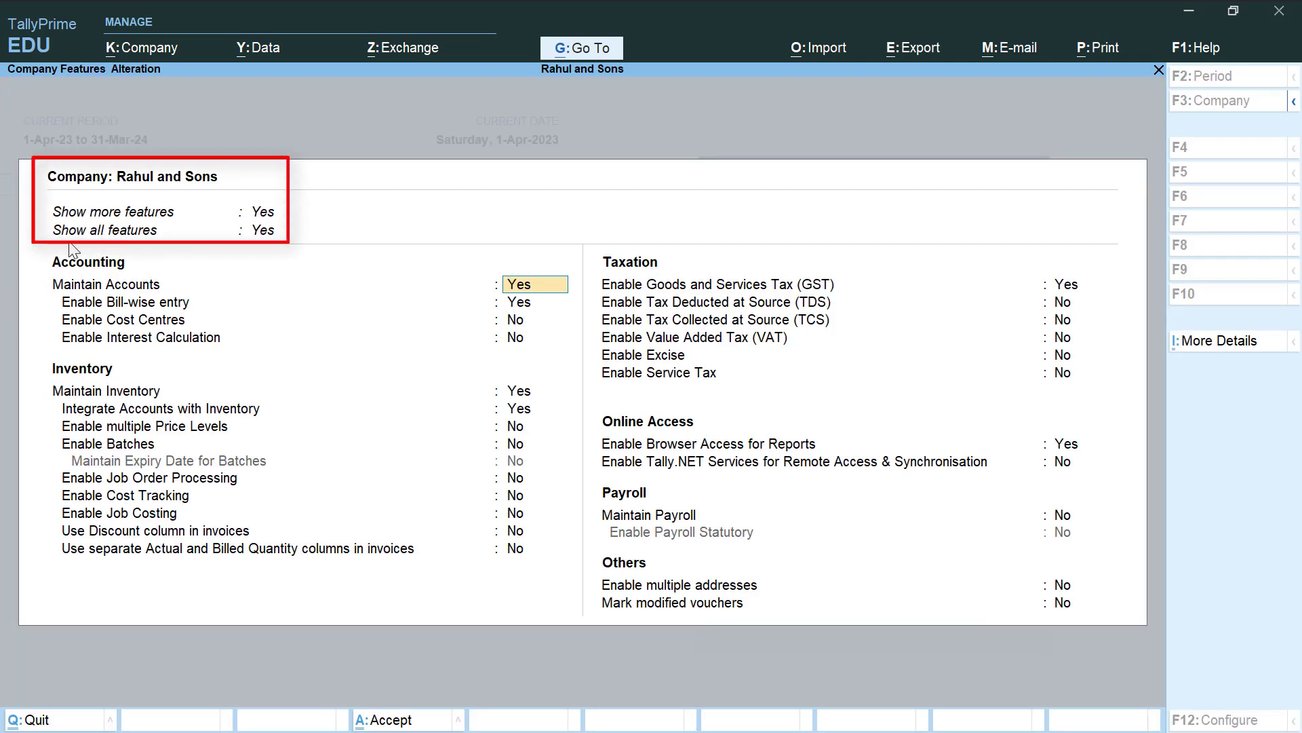
key("Return")
key("Return")
key("Return")
key("Return")
key("Return")
key("Return")
key("Return")
key("Return")
key("Return")
key("Return")
key("Return")
key("Return")
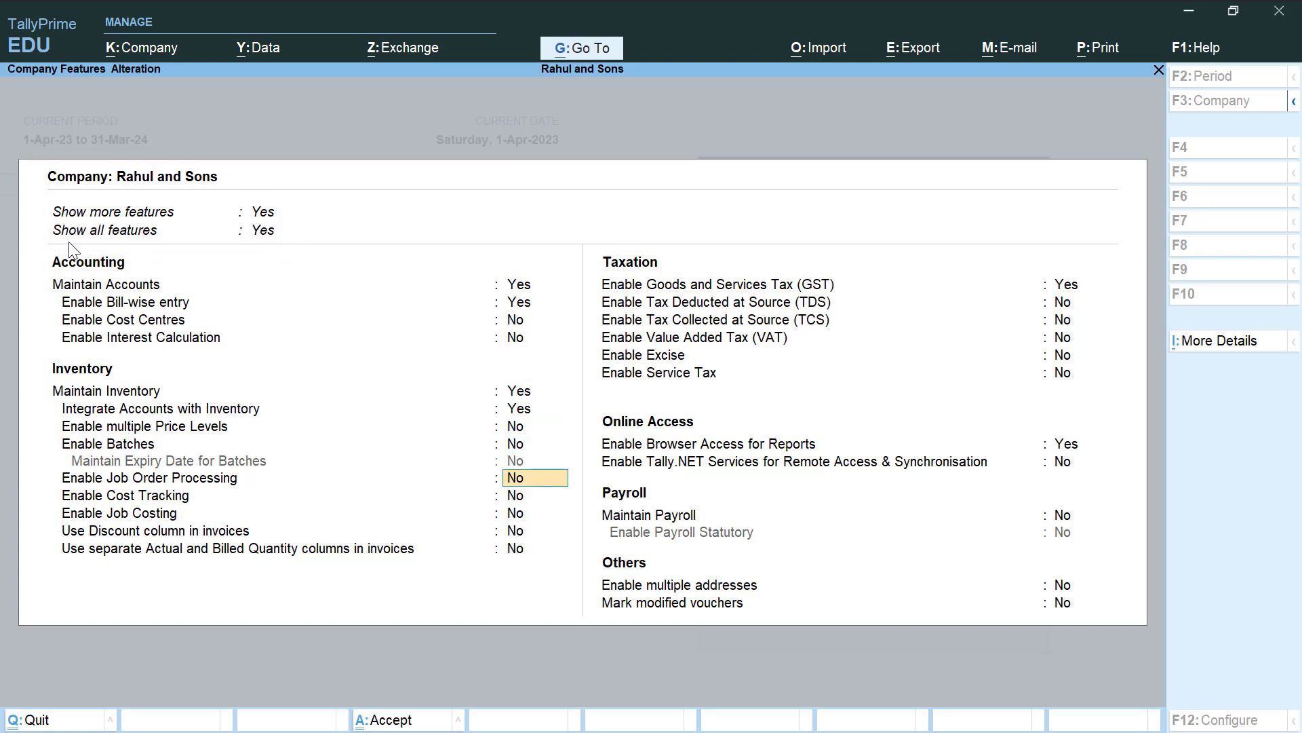
key("Return")
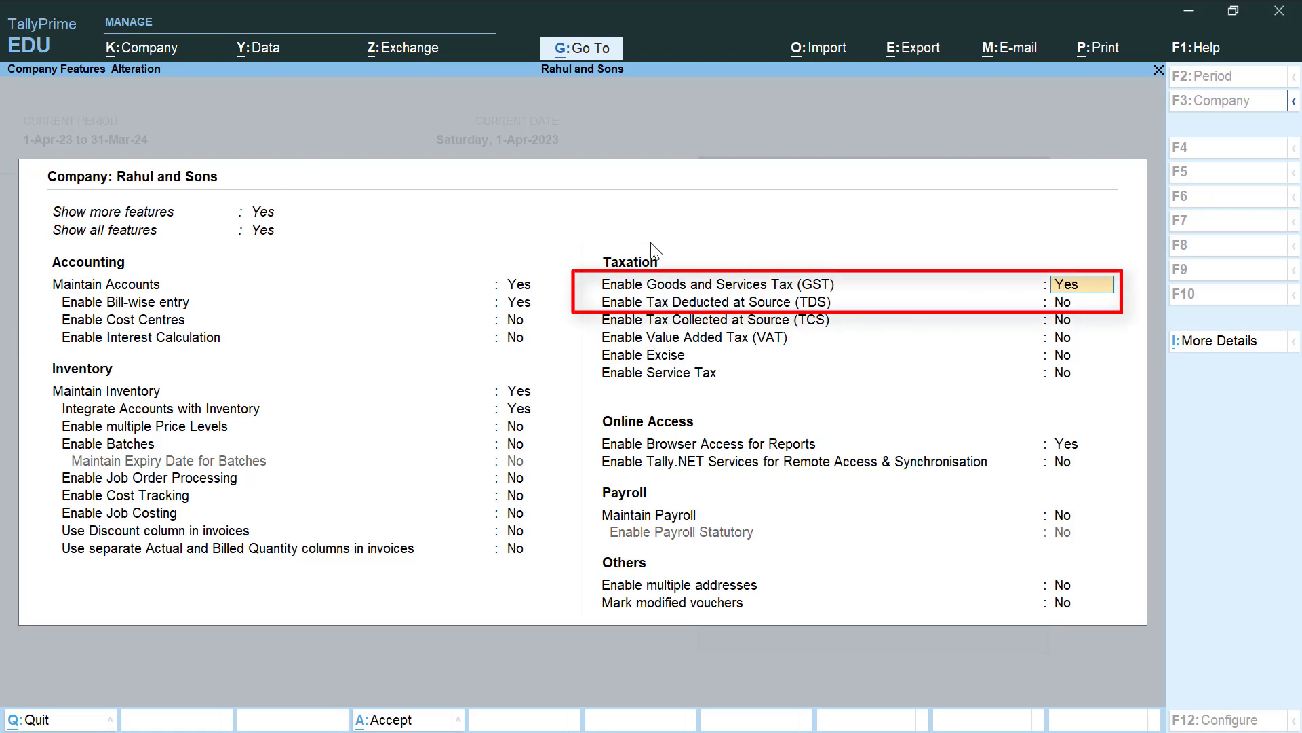
type("n")
key("Return")
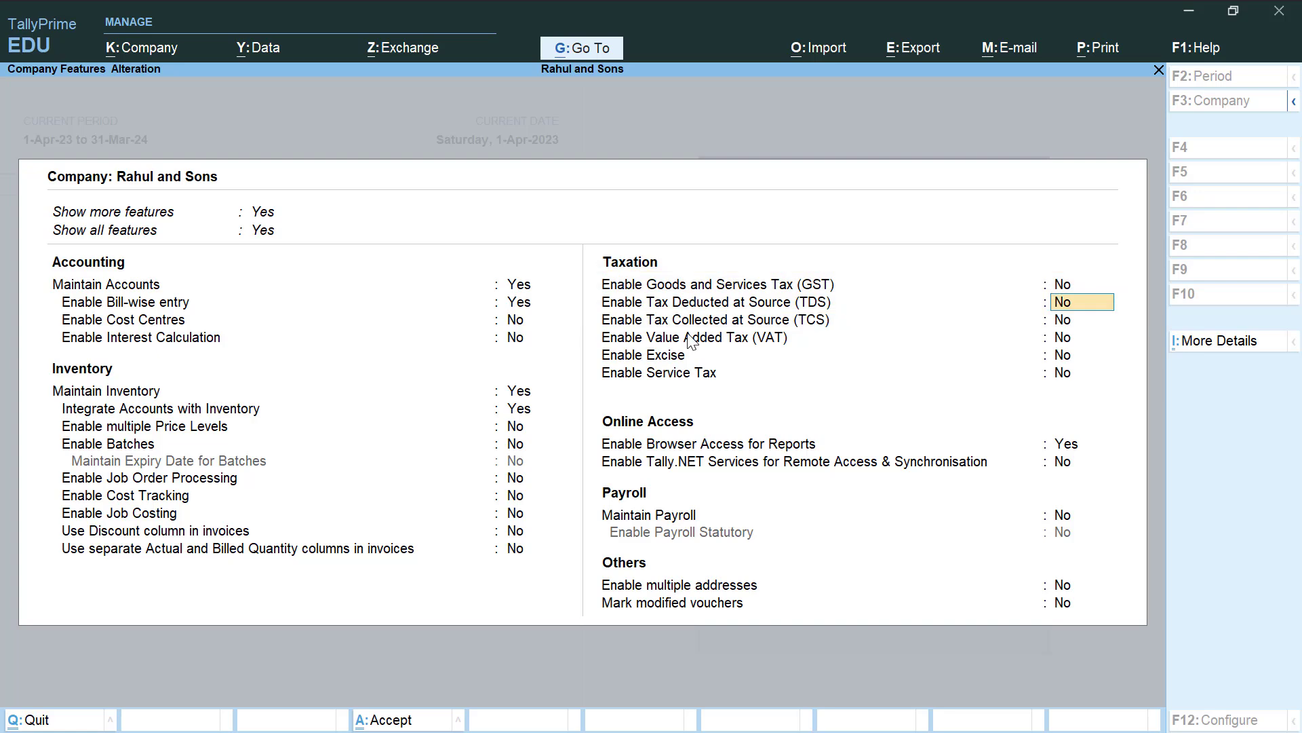
type("y")
key("Return")
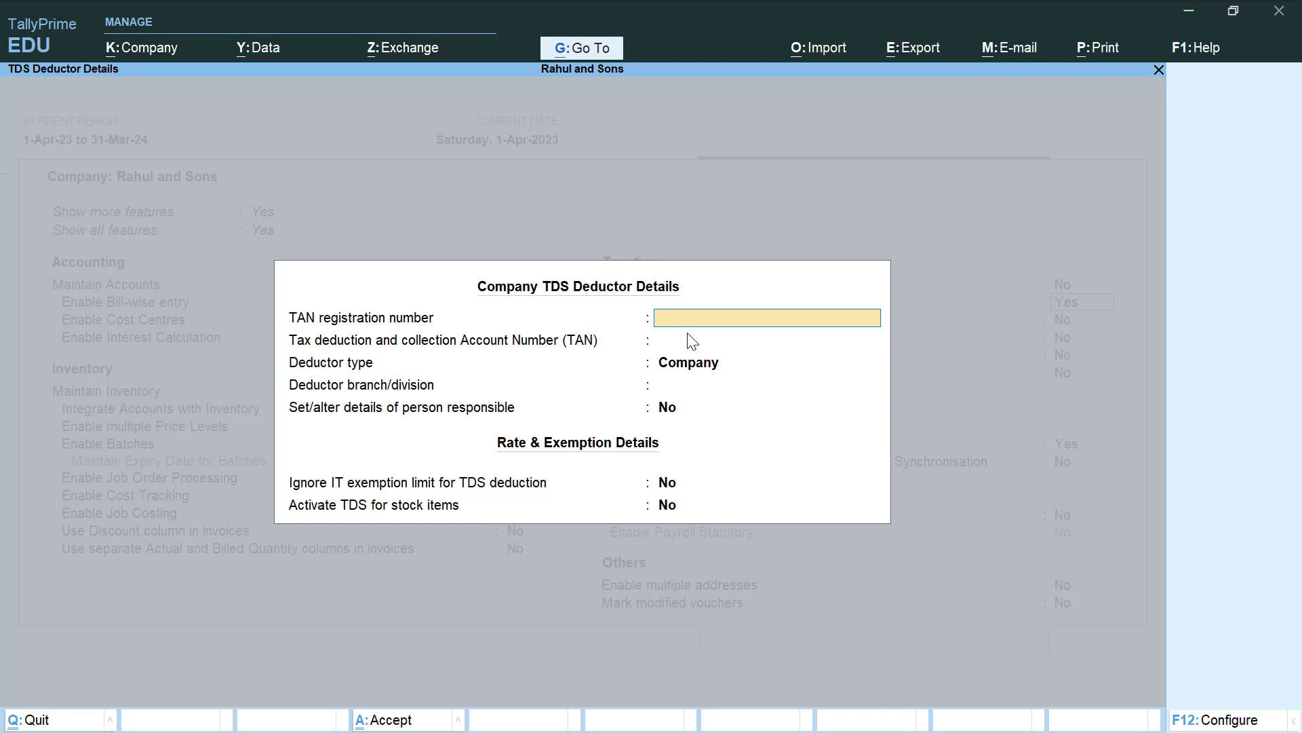
Enter the TAN registration number and TAN, keep deductor type Company, add the branch, and choose Yes for person responsible
type("DELG12345D")
key("Return")
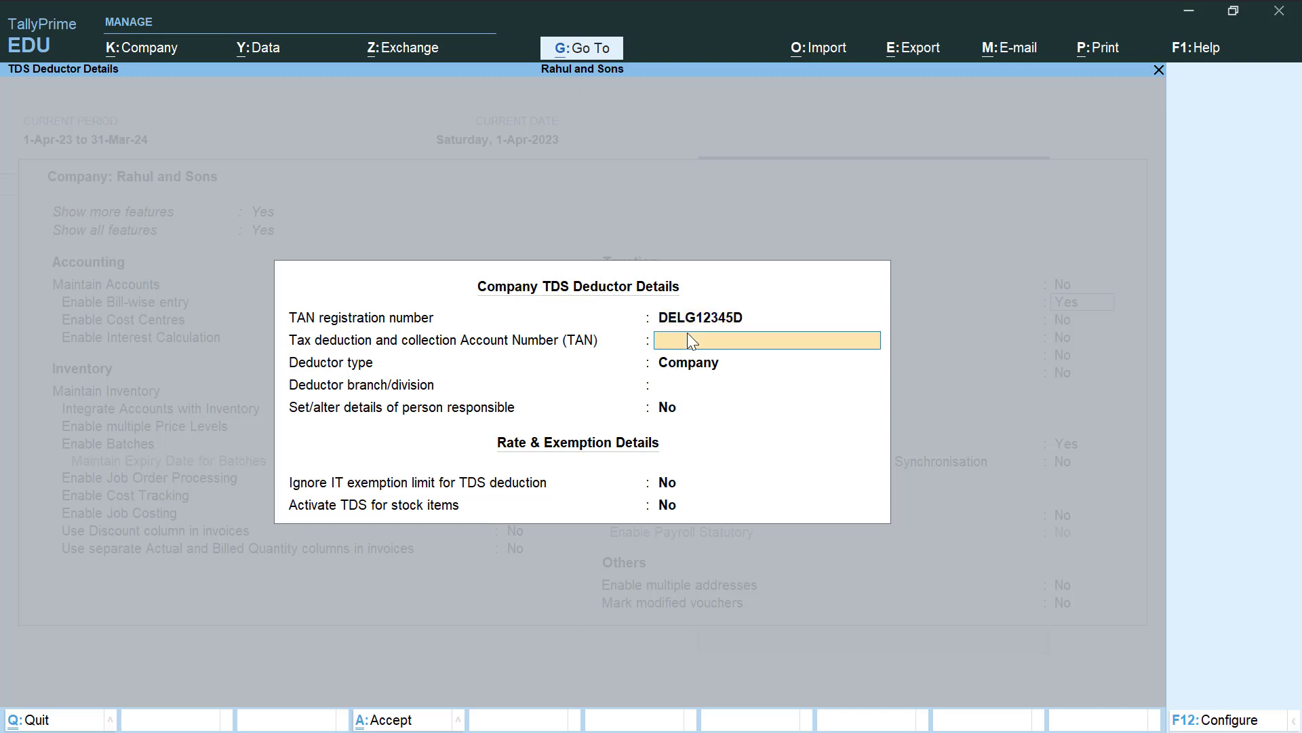
type("DELG12345D")
key("Return")
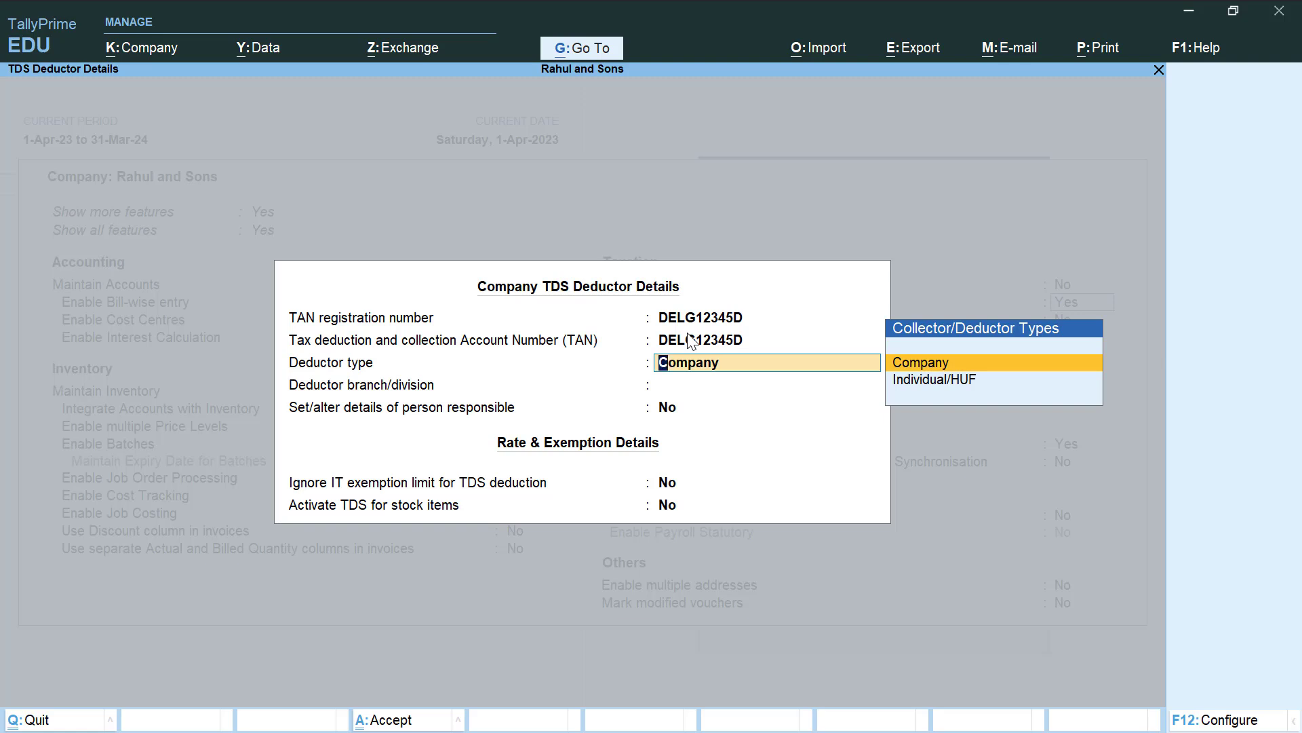
key("Return")
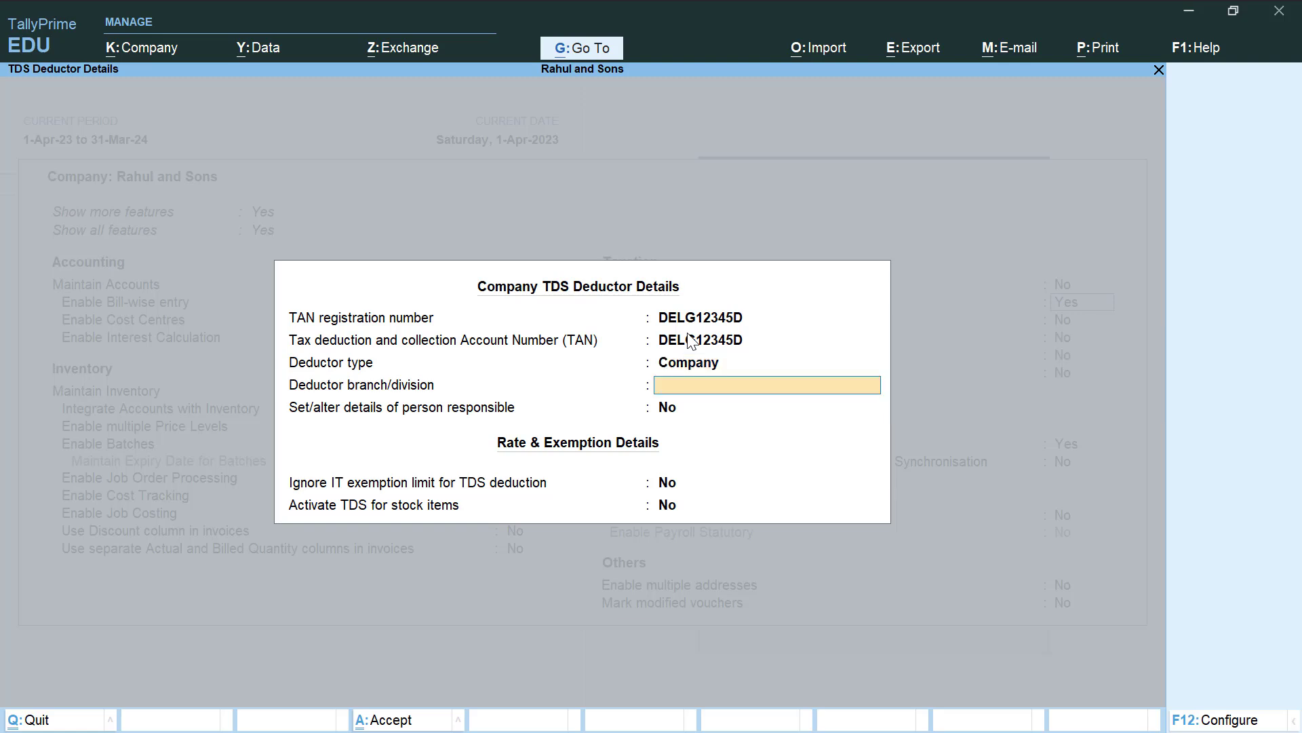
type("Ashok Nagar")
key("Return")
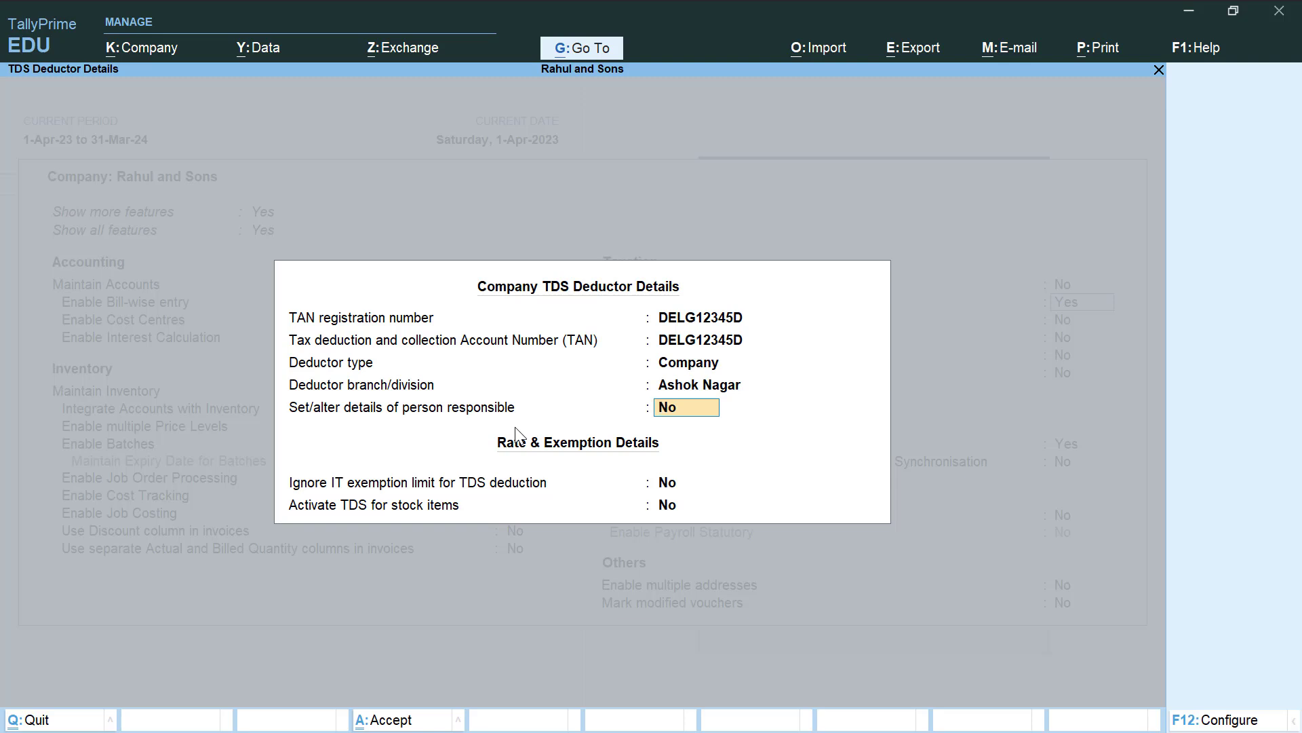
type("y")
key("Return")
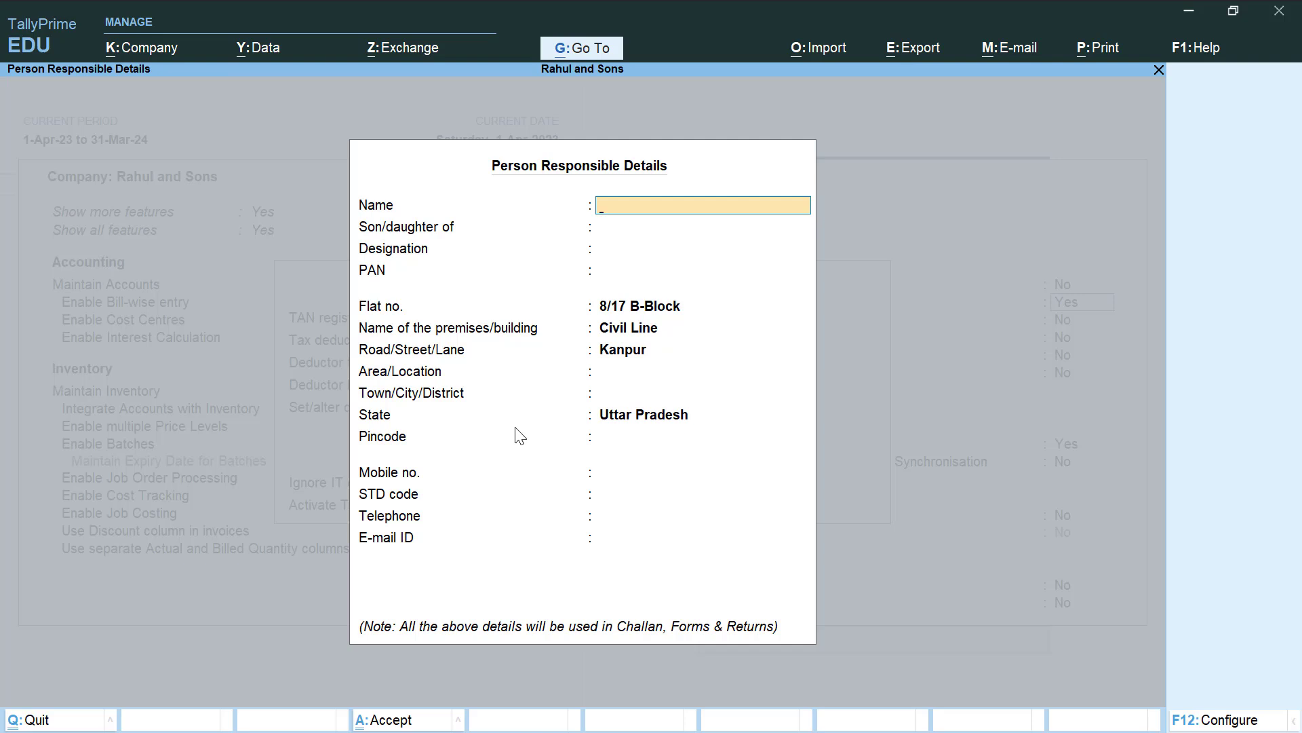
Enter the responsible person's name, father's name, designation Accountant and PAN
key("Return")
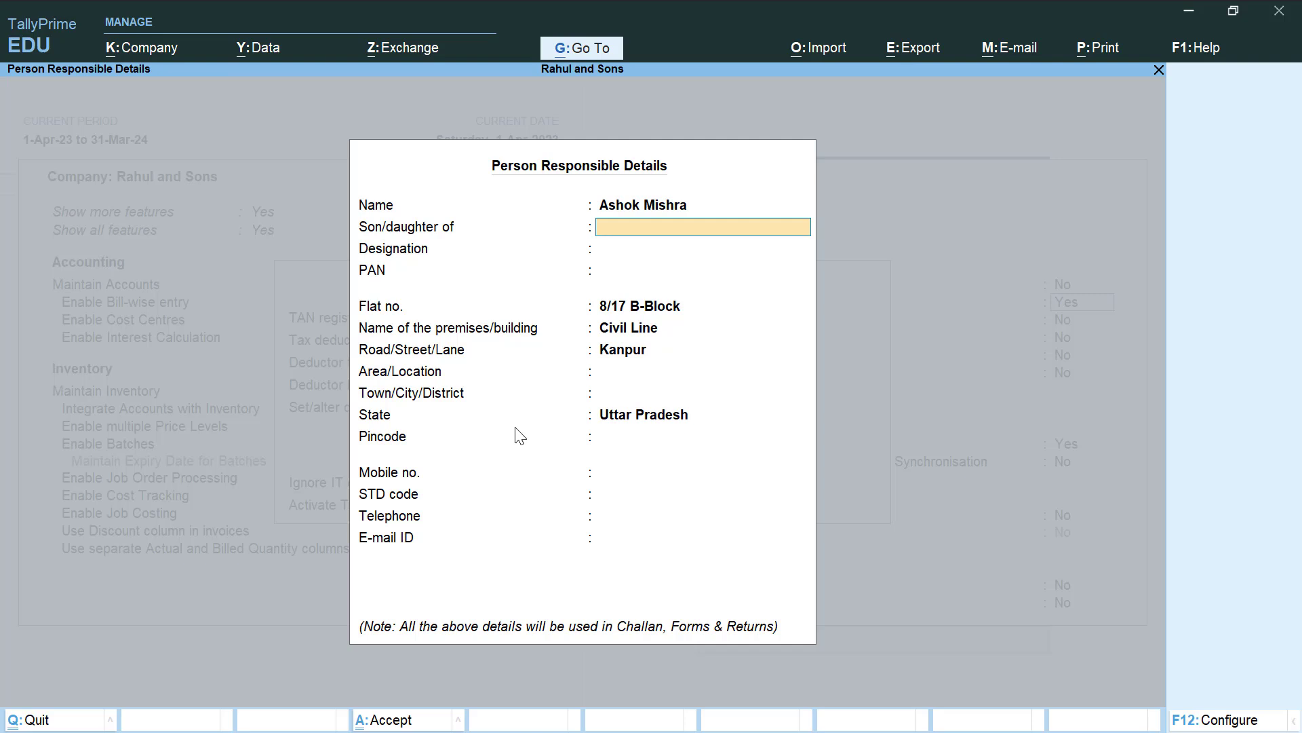
key("Return")
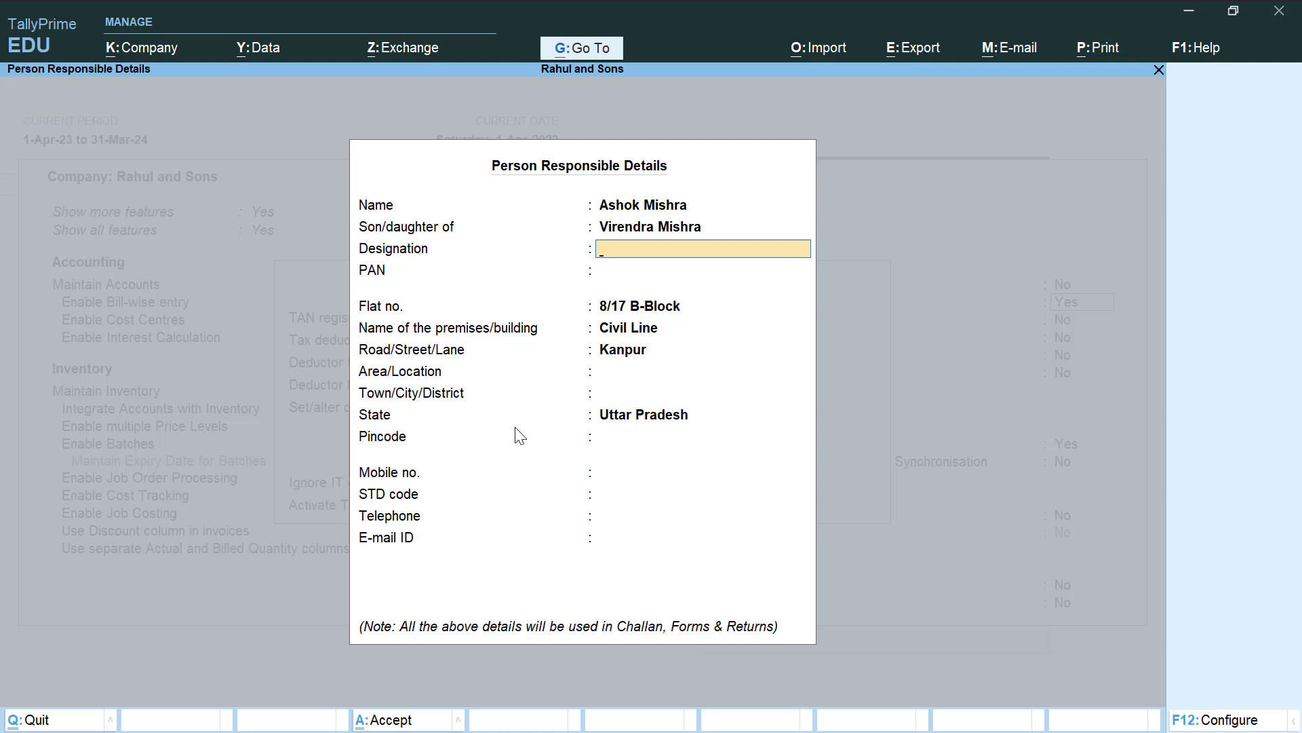
type("Accountant")
key("Return")
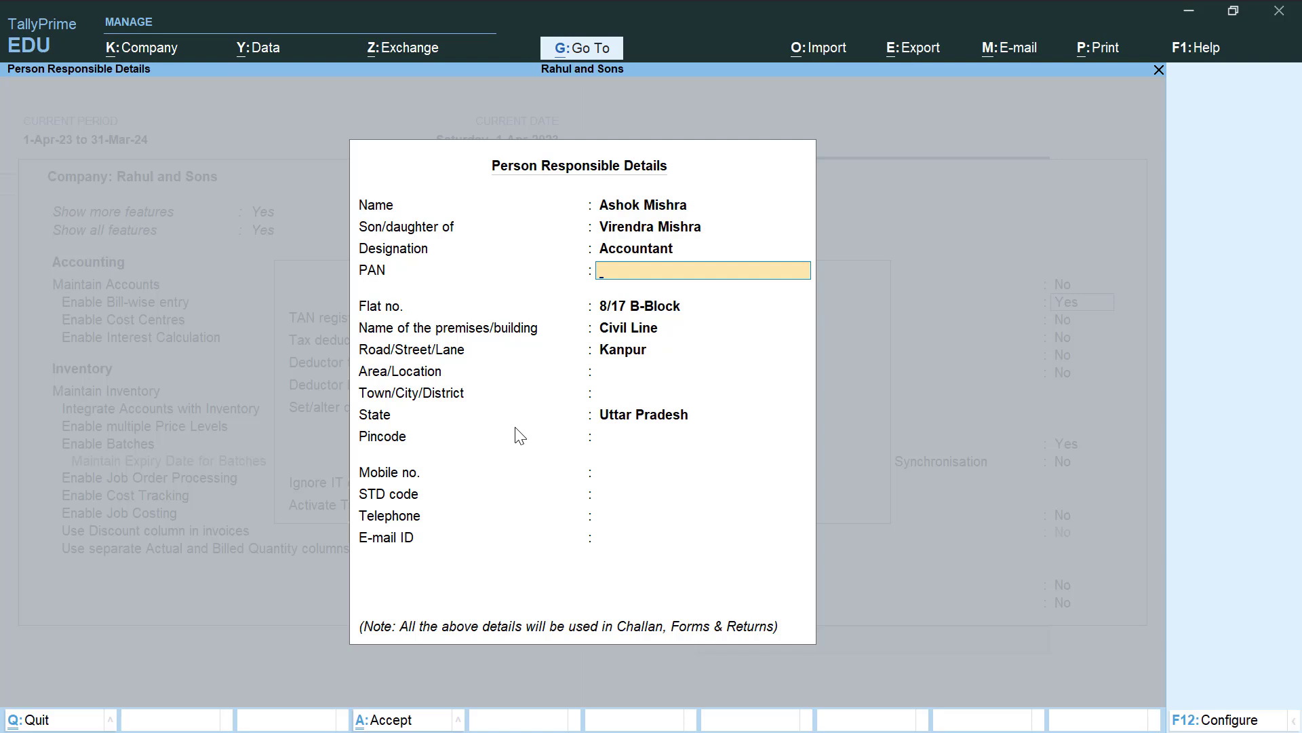
type("AAAAA1234G")
key("Return")
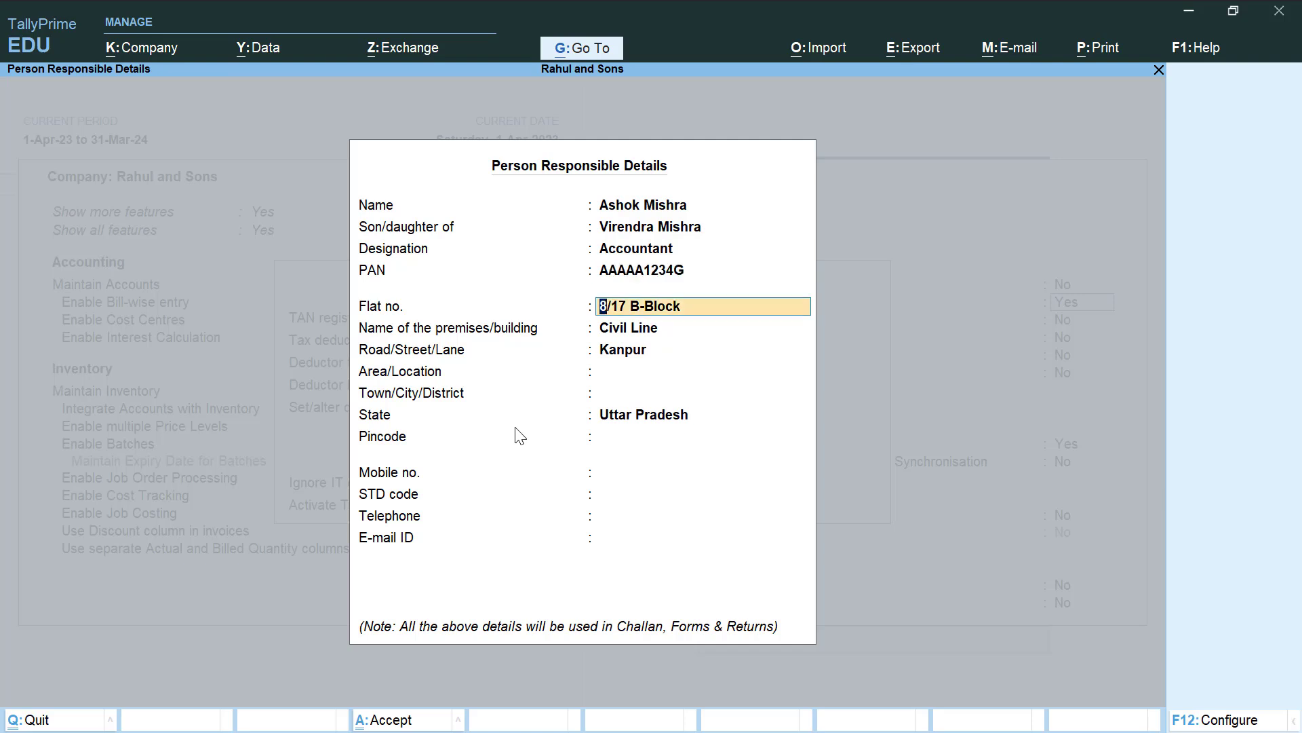
Add the responsible person's mobile number, accept the details, and save the company features
key("Return")
key("Return")
key("Return")
key("Return")
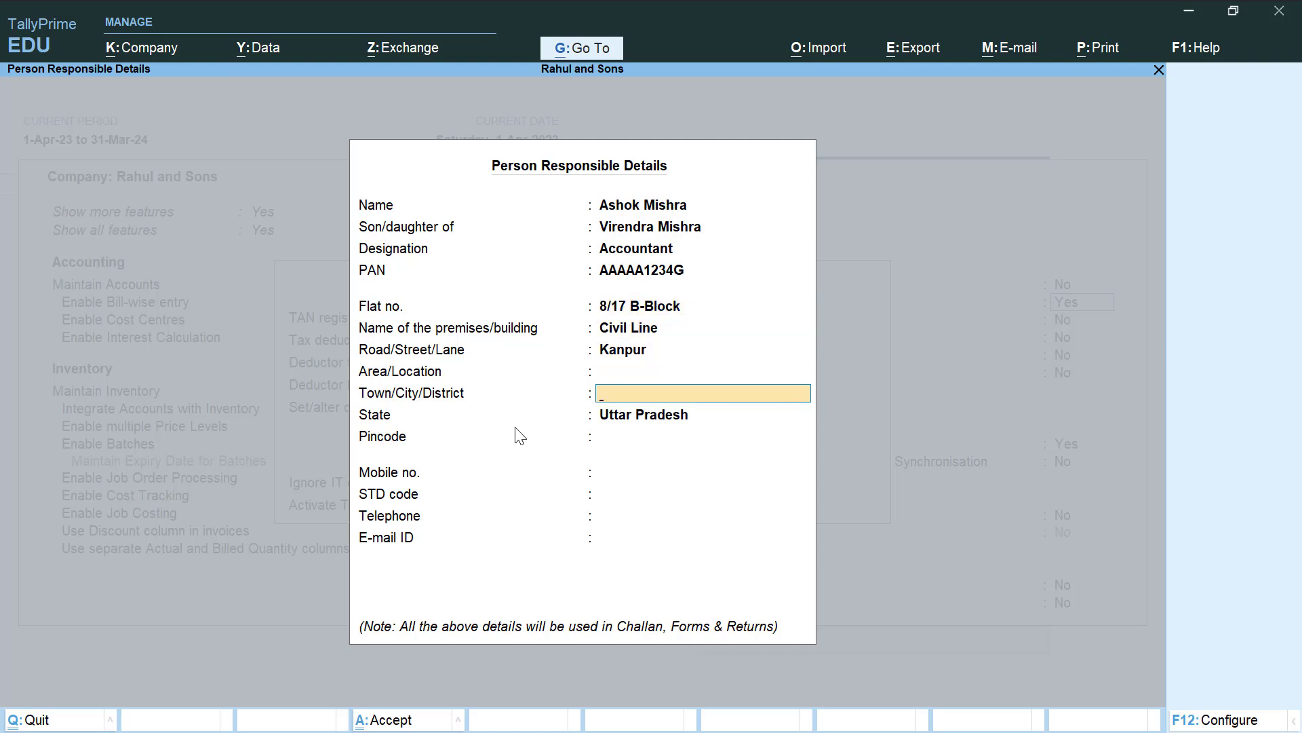
key("Return")
key("Return")
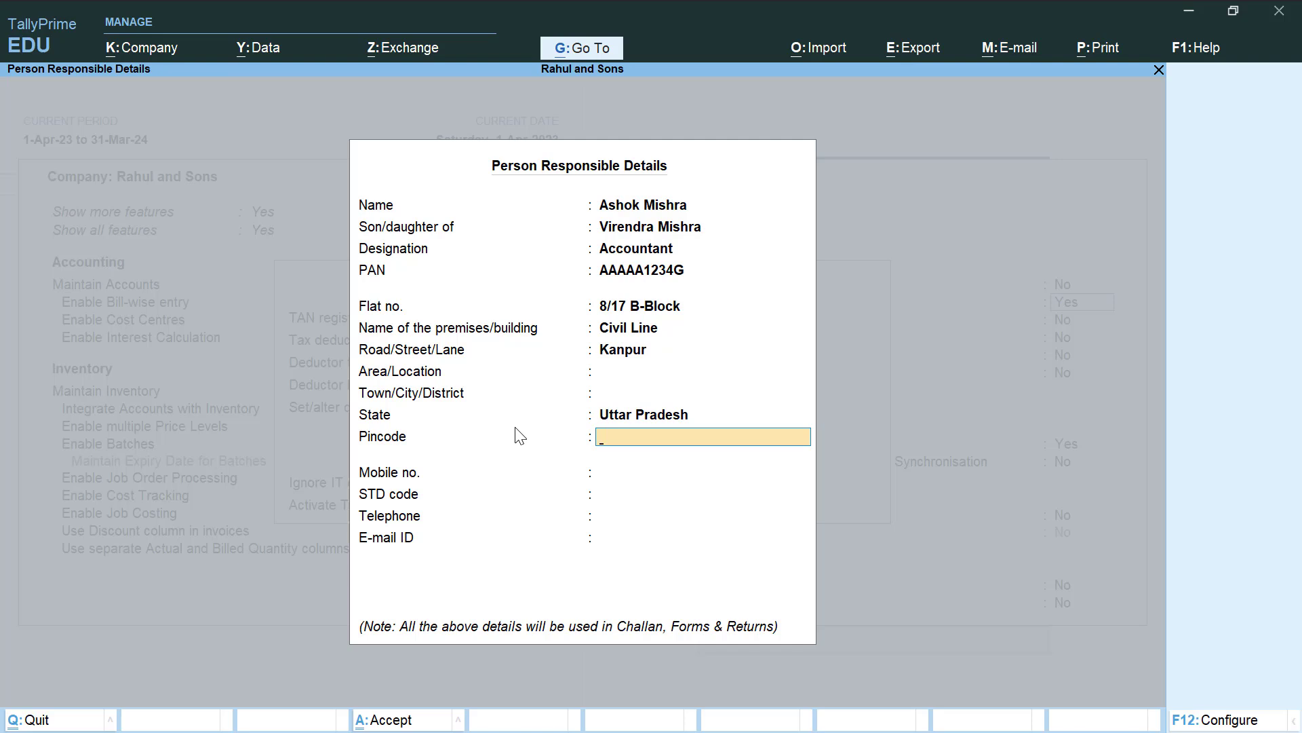
key("Return")
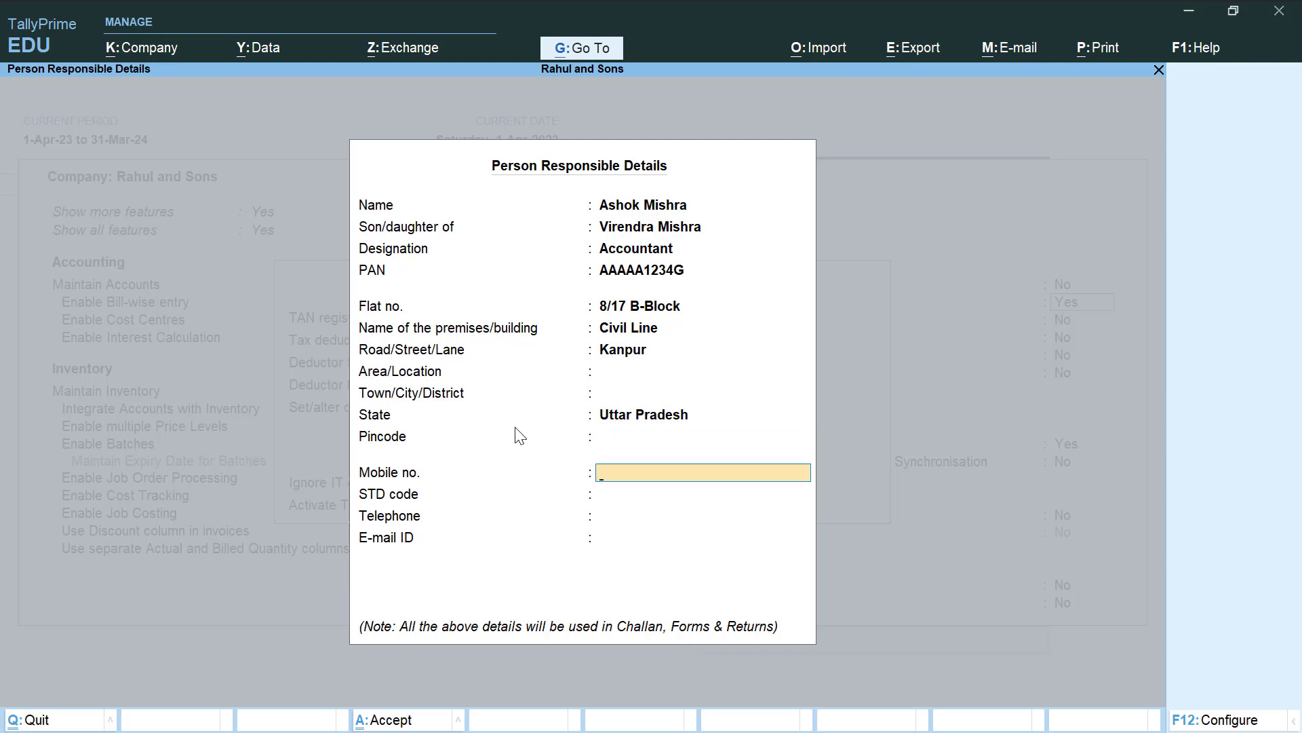
type("9999999999")
key("Return")
key("Return")
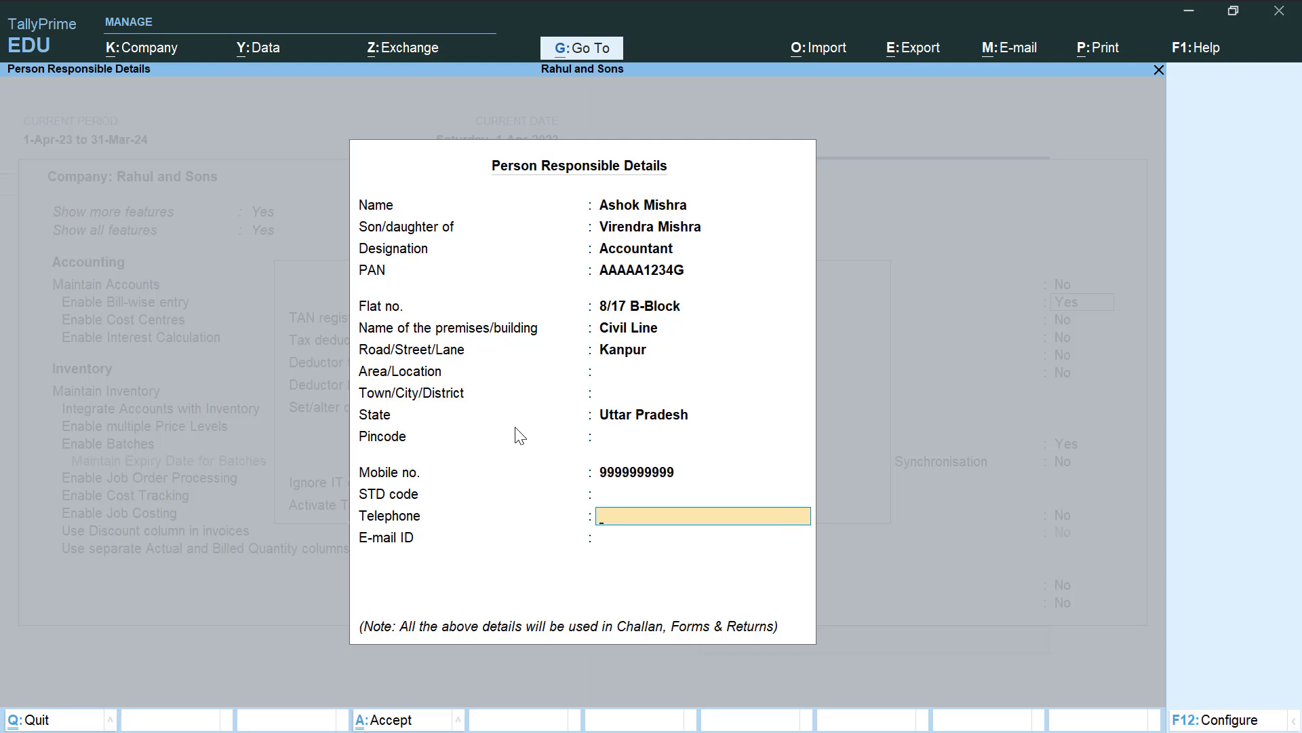
key("Return")
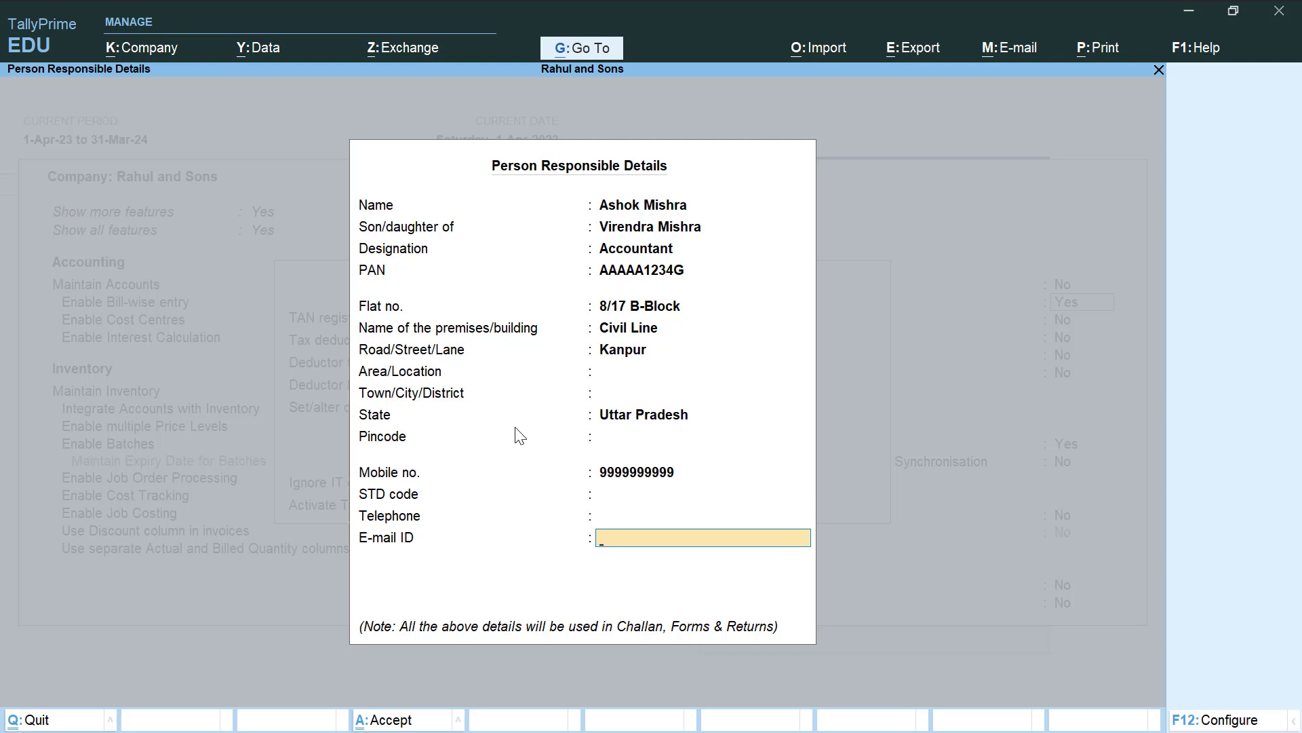
key("Return")
key("Return")
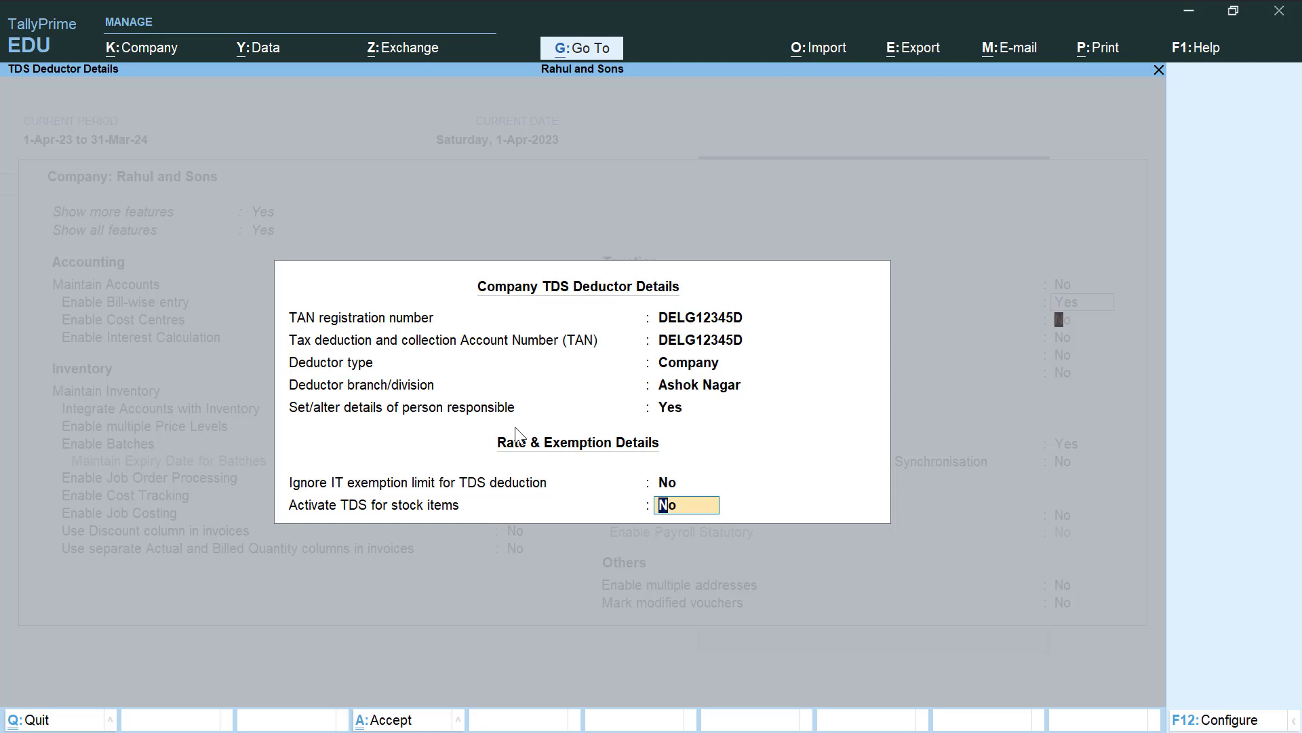
key("Return")
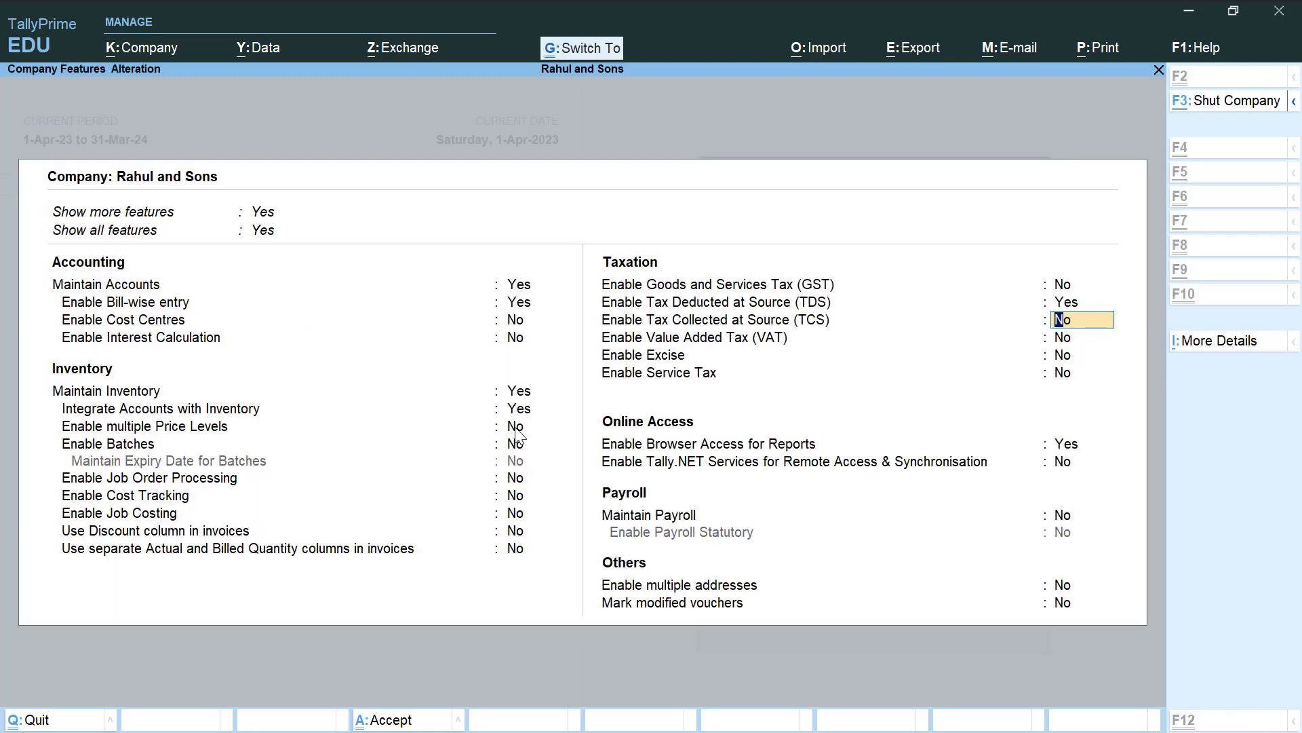
key("ctrl+a")
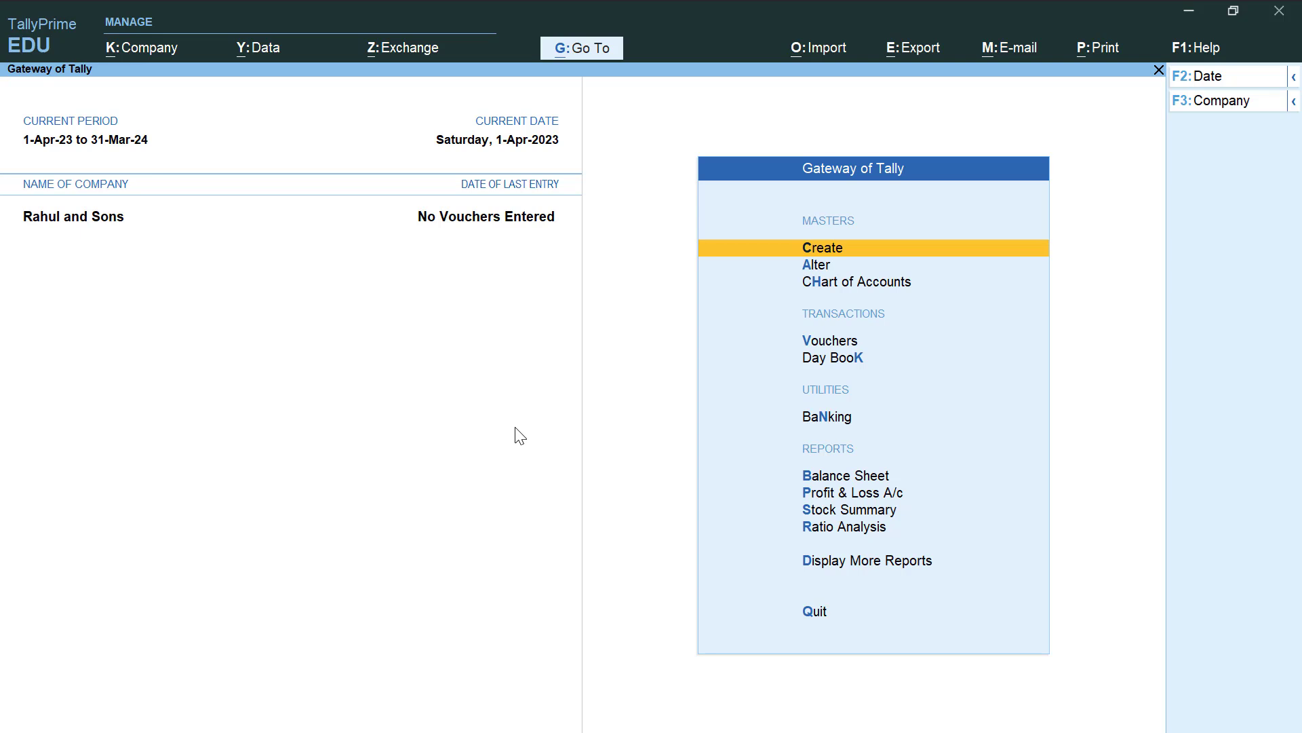
Start a new TDS nature of payment named 'Payment for Commission'
key("Return")
key("Down")
key("Down")
key("Down")
key("Down")
key("Down")
key("Down")
key("Down")
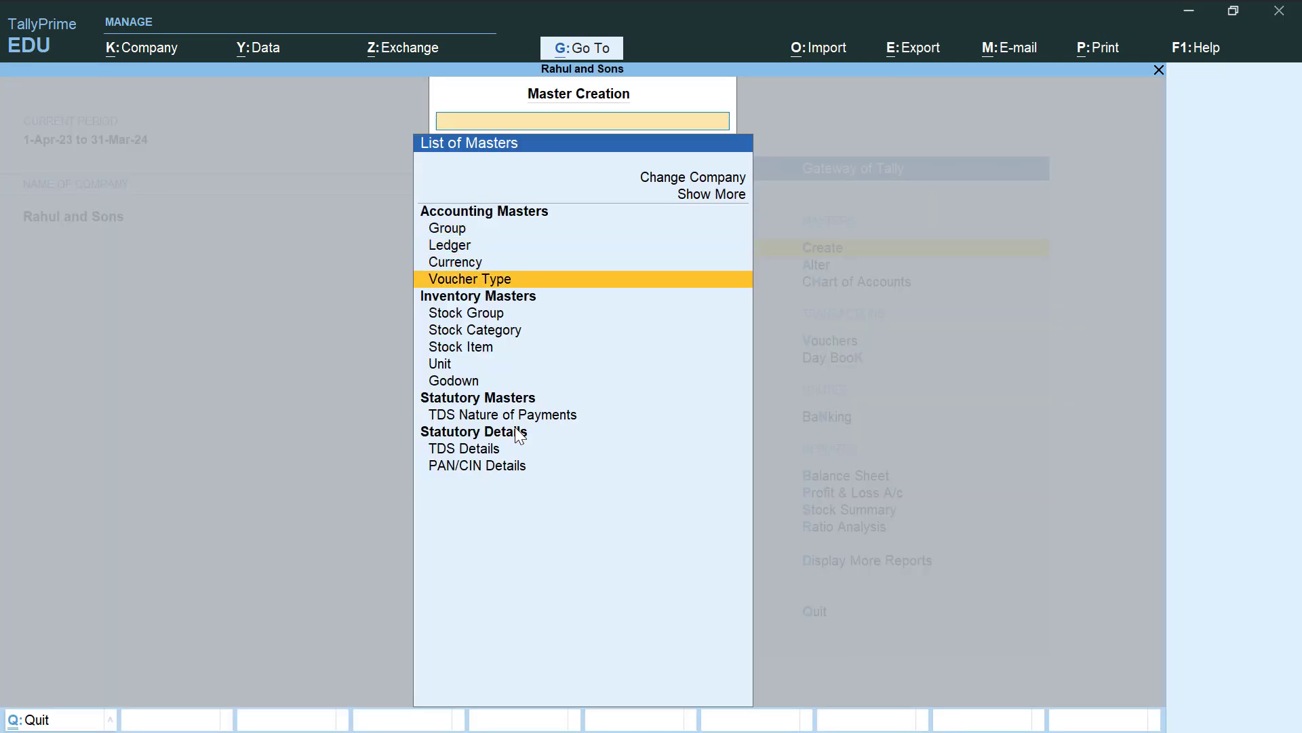
key("Down")
key("Down")
key("Down")
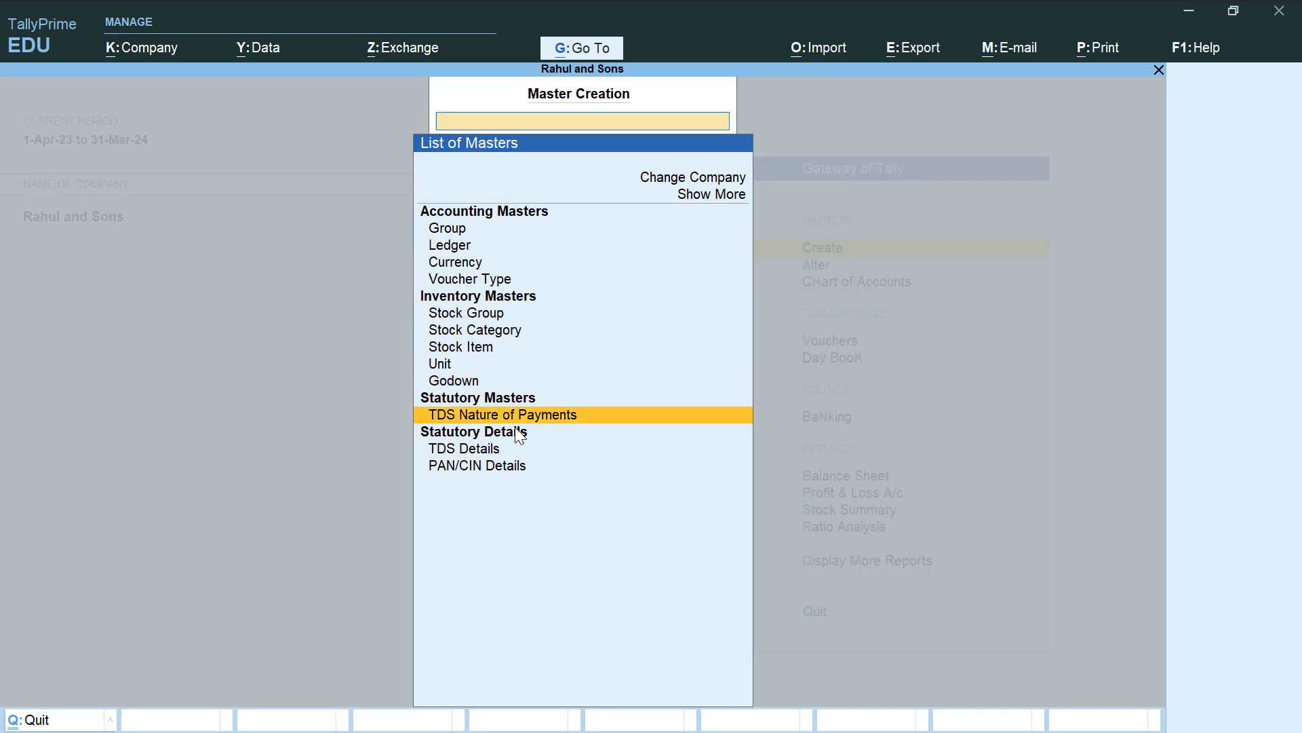
key("Return")
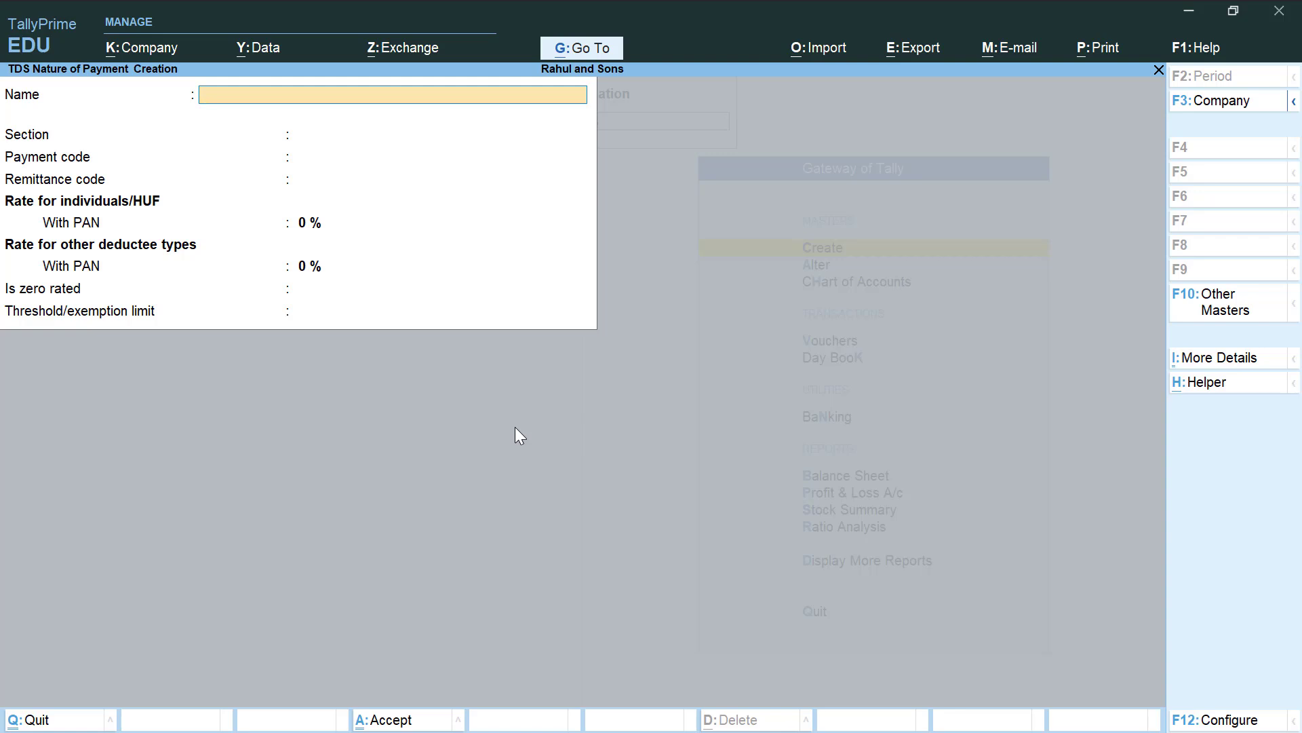
type("Payment for Commission")
key("Return")
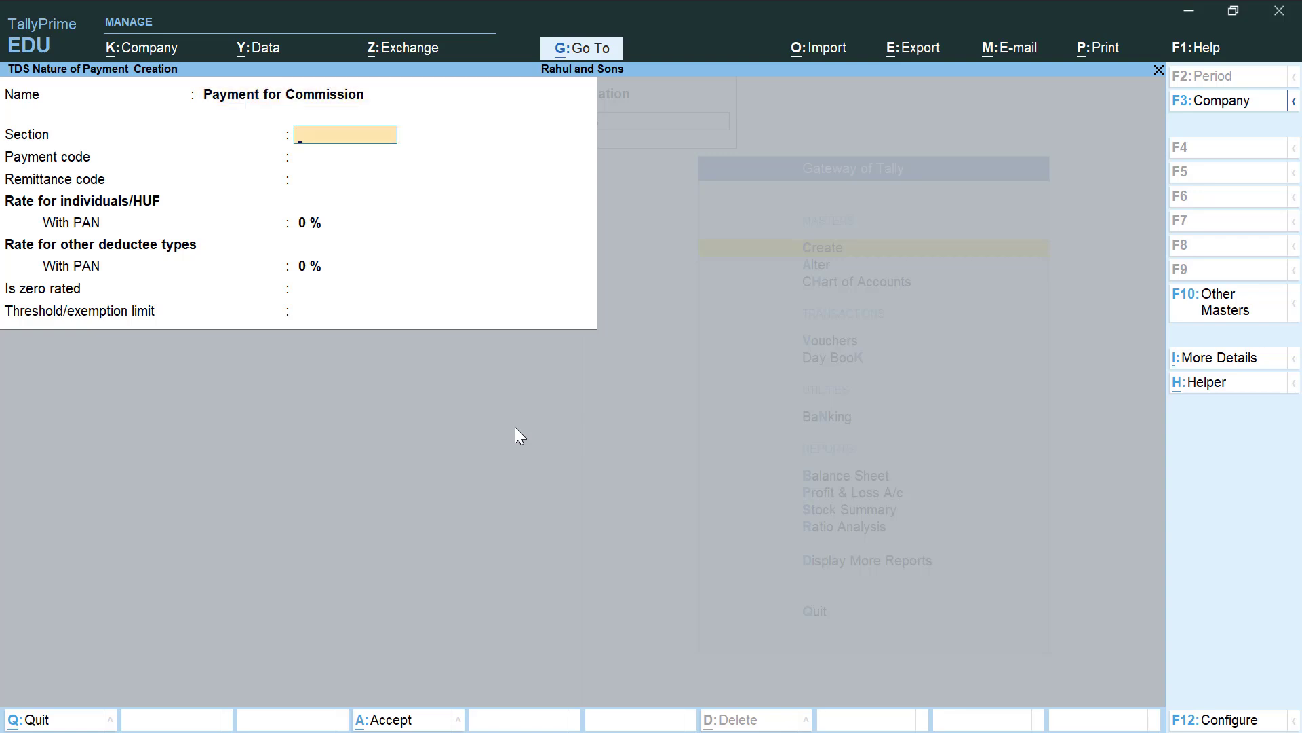
Set section 194 H, a 5% rate and a 15,000 threshold, and save it
type("194 H")
key("Return")
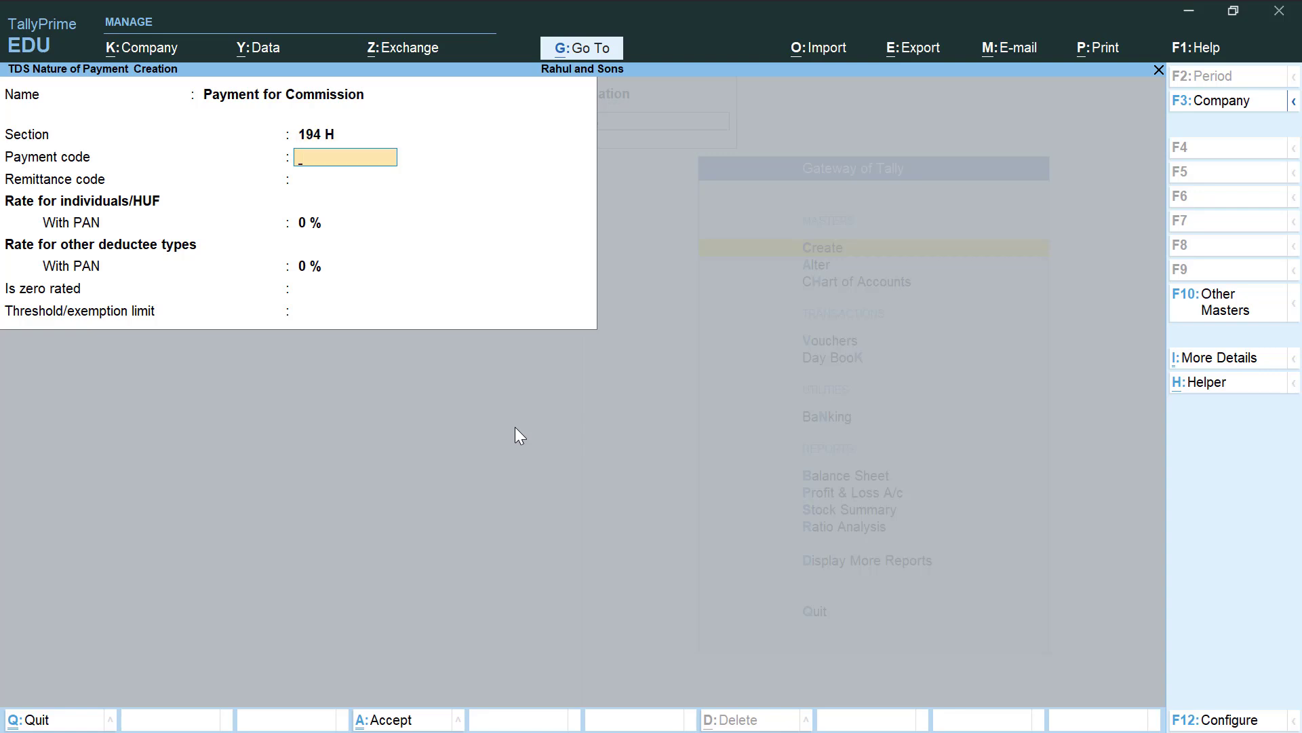
key("Return")
key("Return")
key("Return")
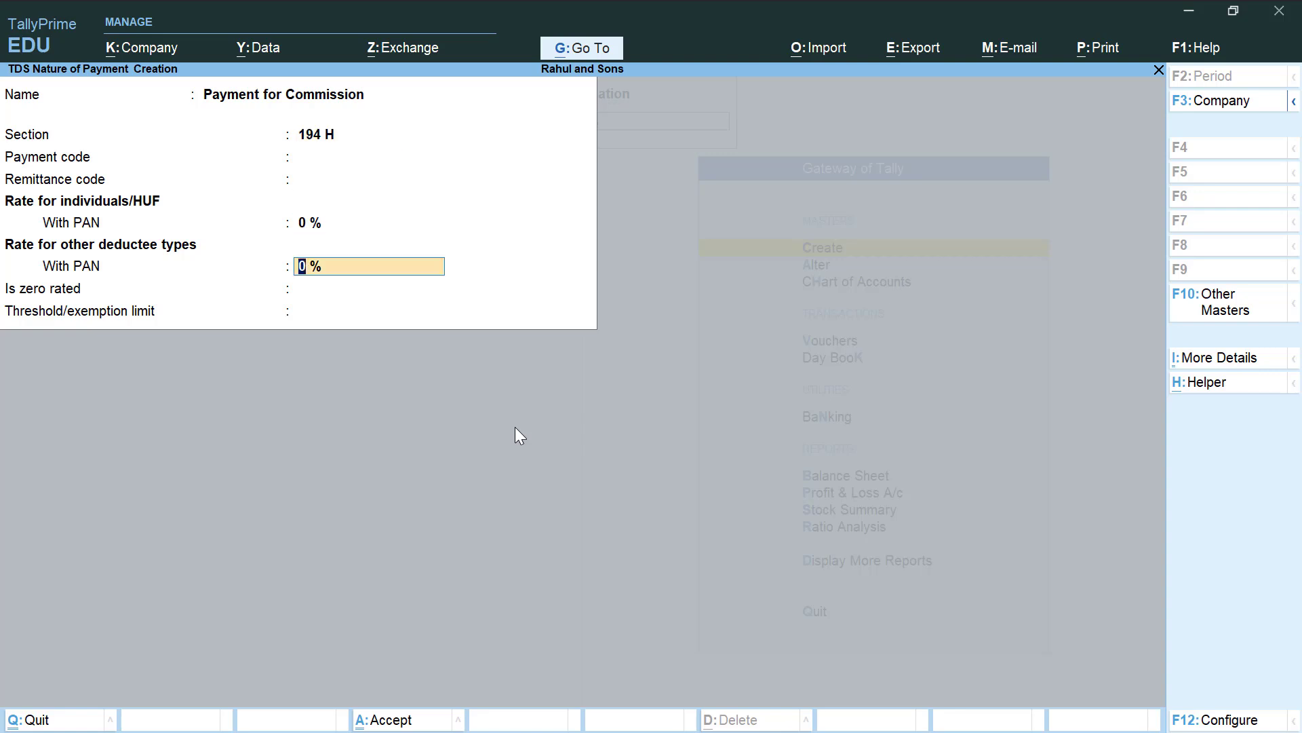
key("Up")
type("5")
key("Return")
key("Return")
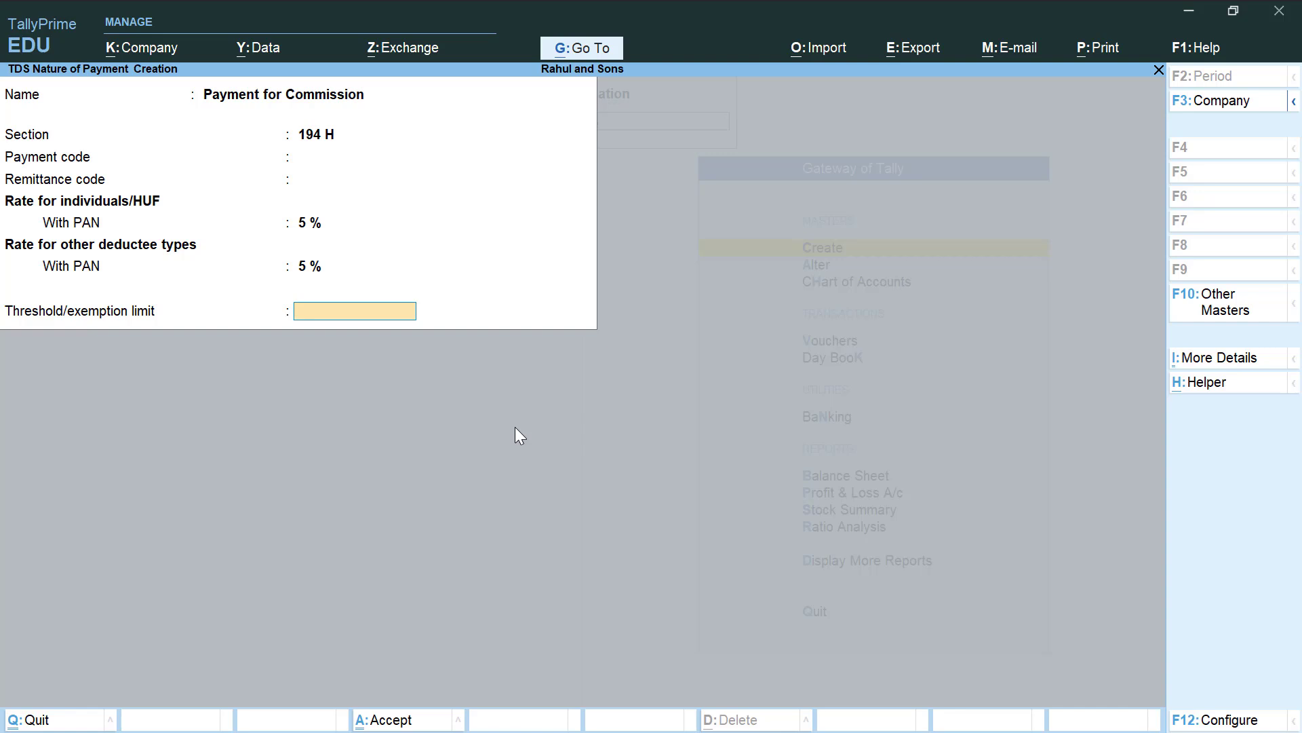
type("15000")
key("Return")
key("Return")
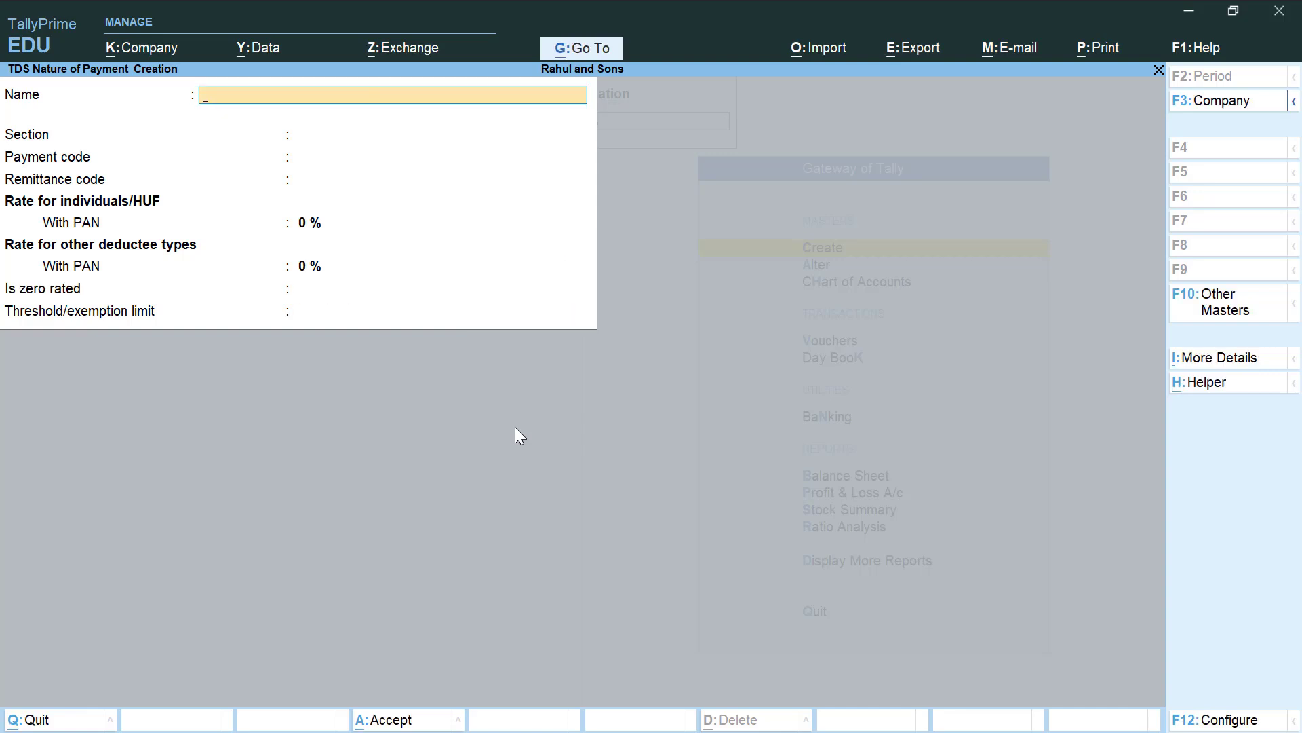
key("Escape")
key("Return")
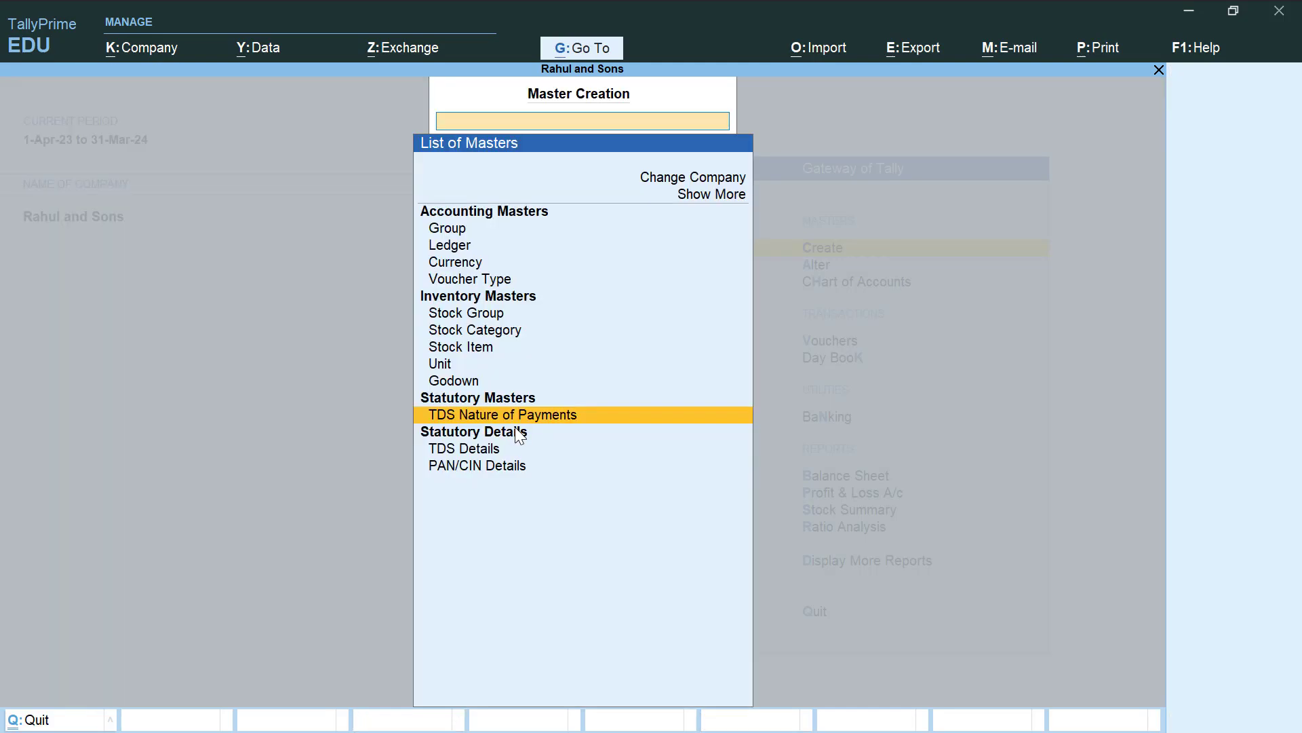
Create a new ledger for the agent under Sundry Creditors
key("Escape")
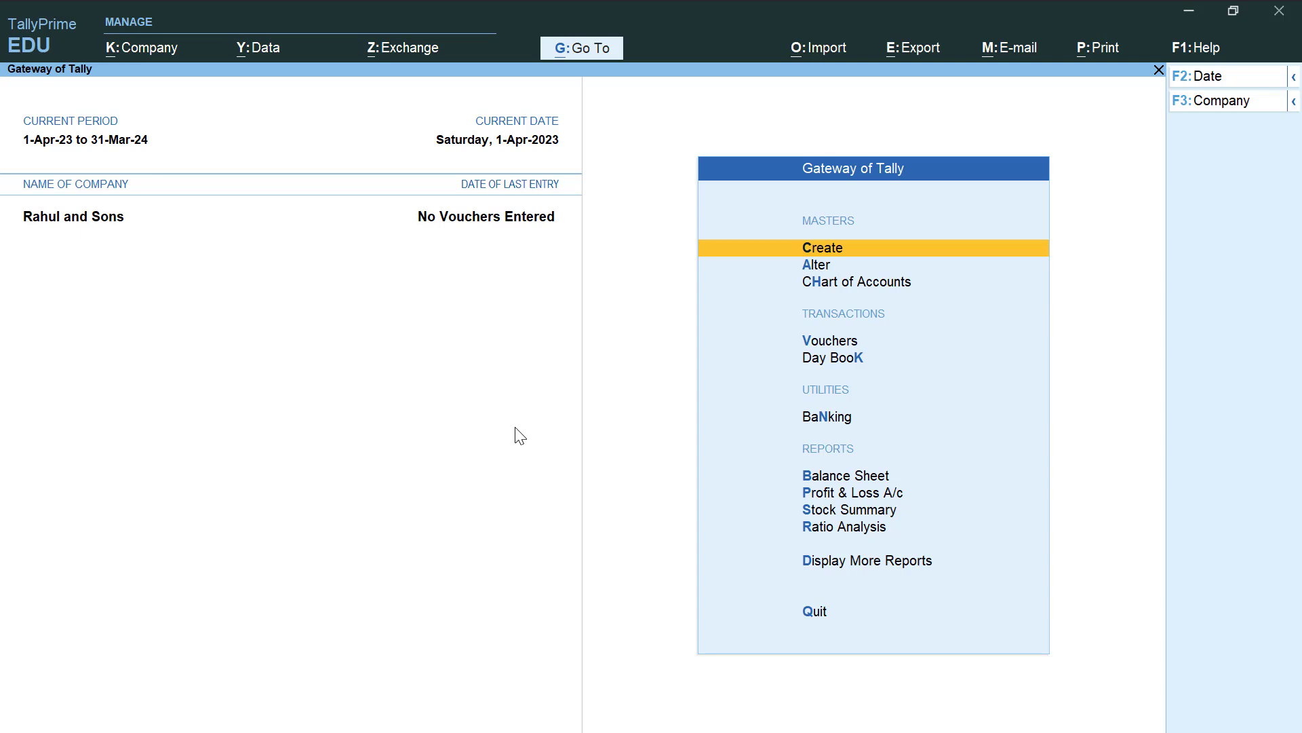
key("c")
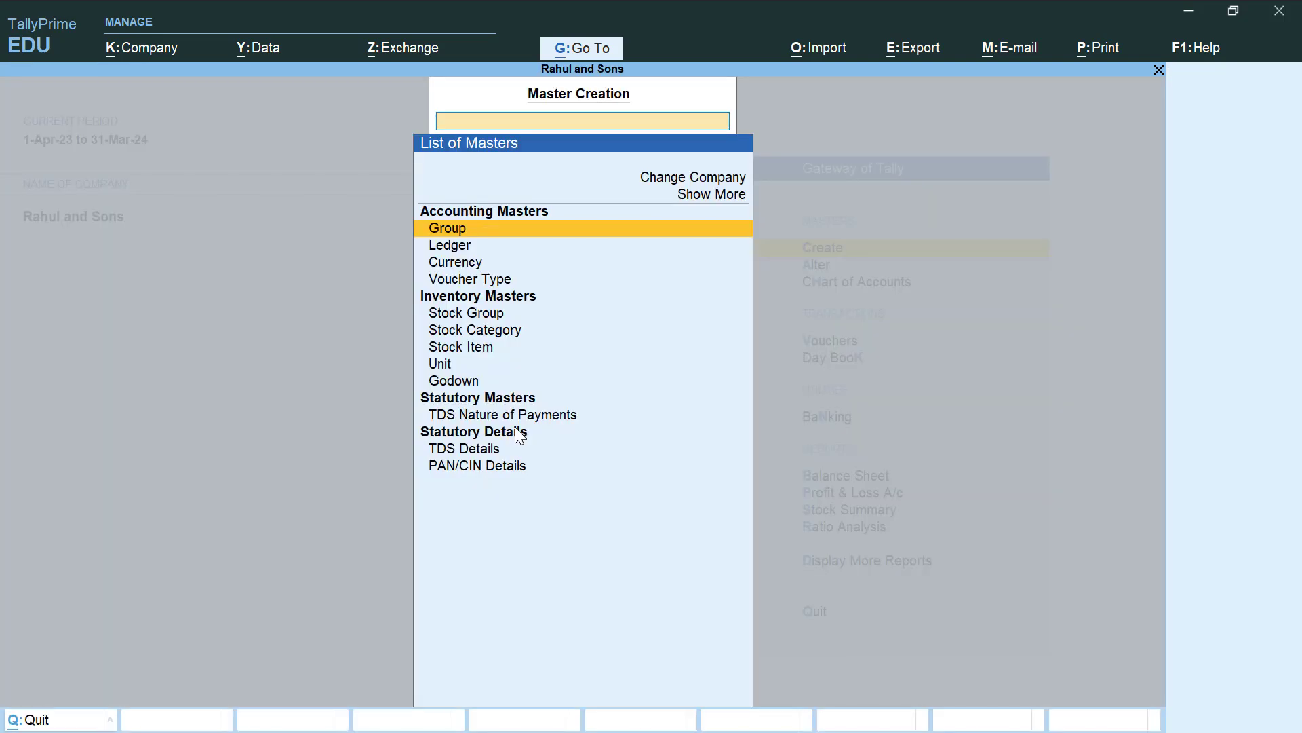
key("Down")
key("Return")
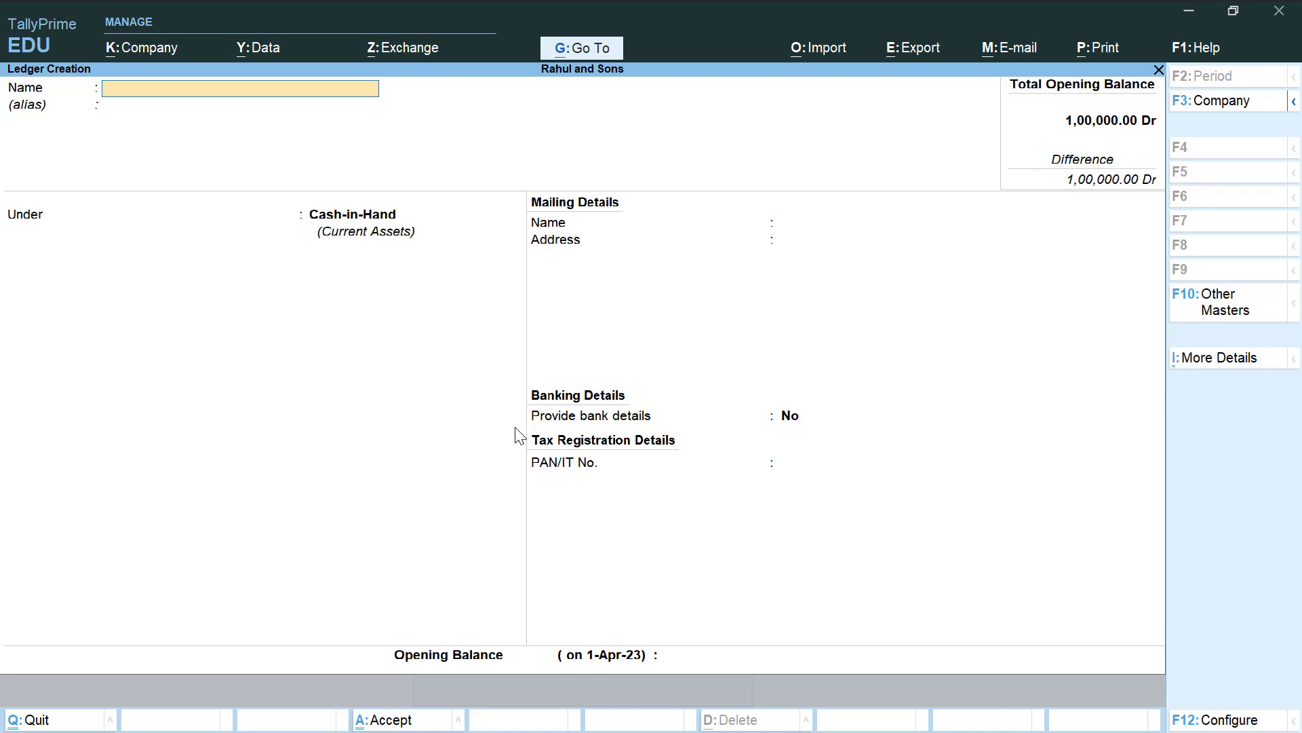
type("Amit")
key("Return")
key("Return")
type("Su")
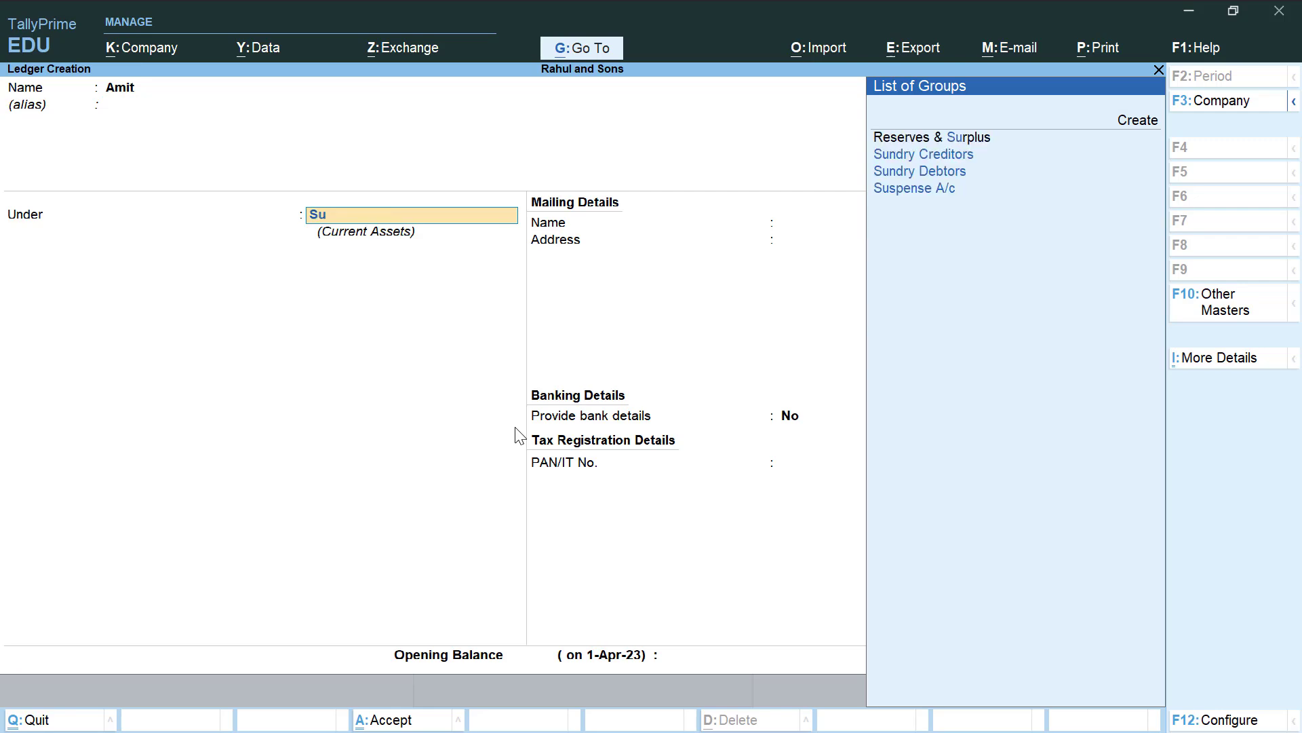
key("Down")
key("Return")
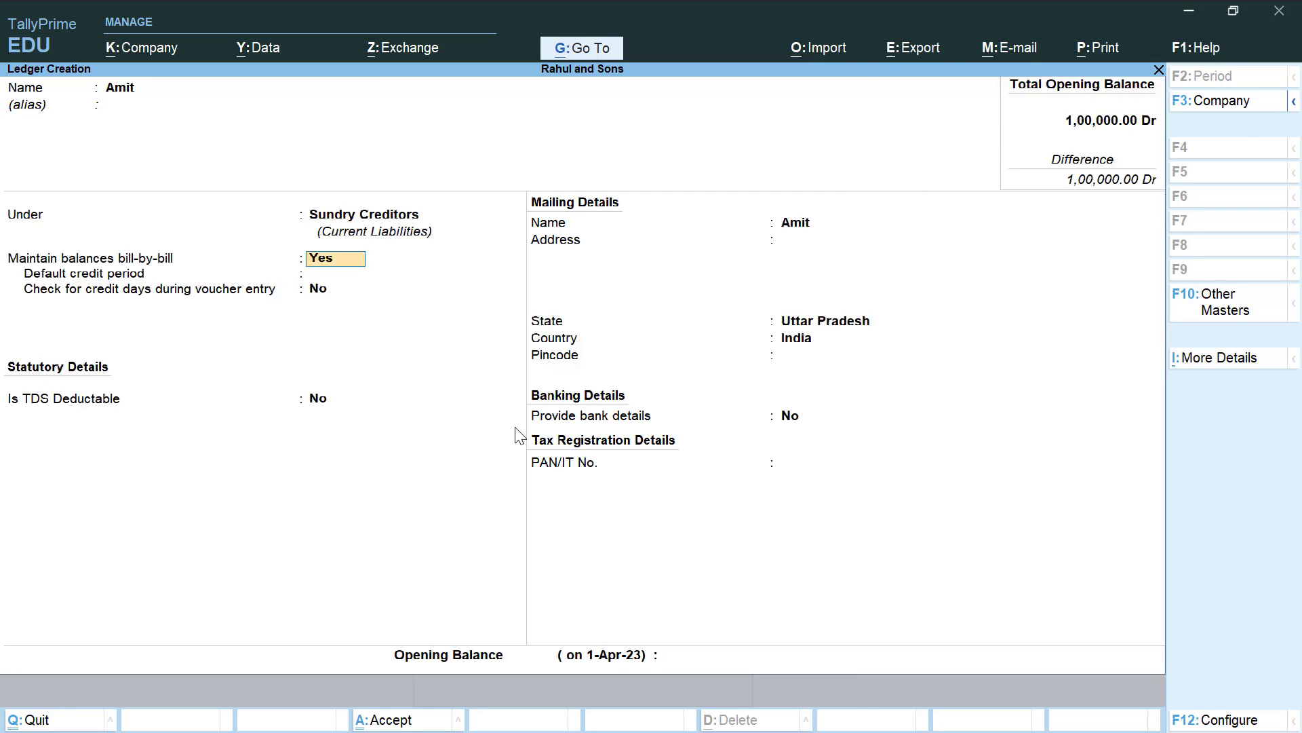
Make the ledger TDS deductible as Individual/HUF - Resident, deducting in the same voucher, and record the PAN
key("Return")
key("Return")
key("Return")
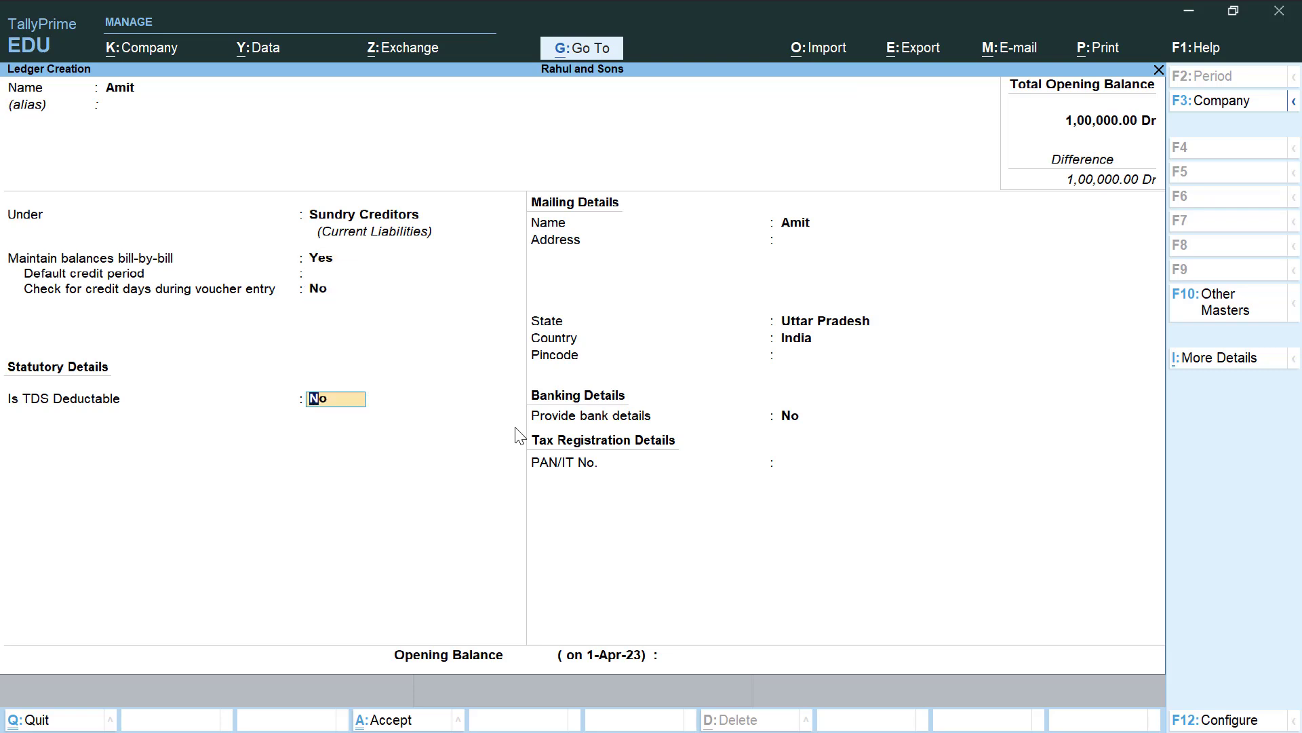
type("y")
key("Return")
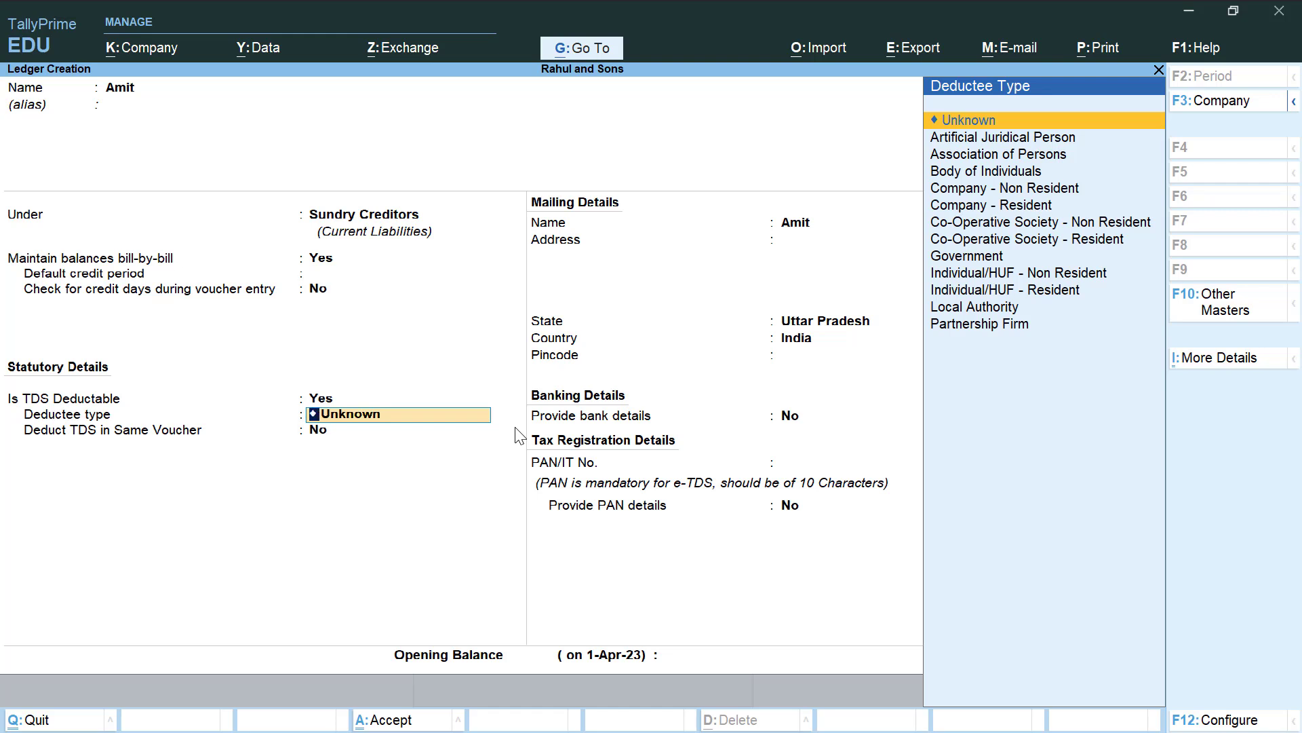
key("Down")
key("Down")
key("Down")
key("Down")
key("Down")
key("Down")
key("Down")
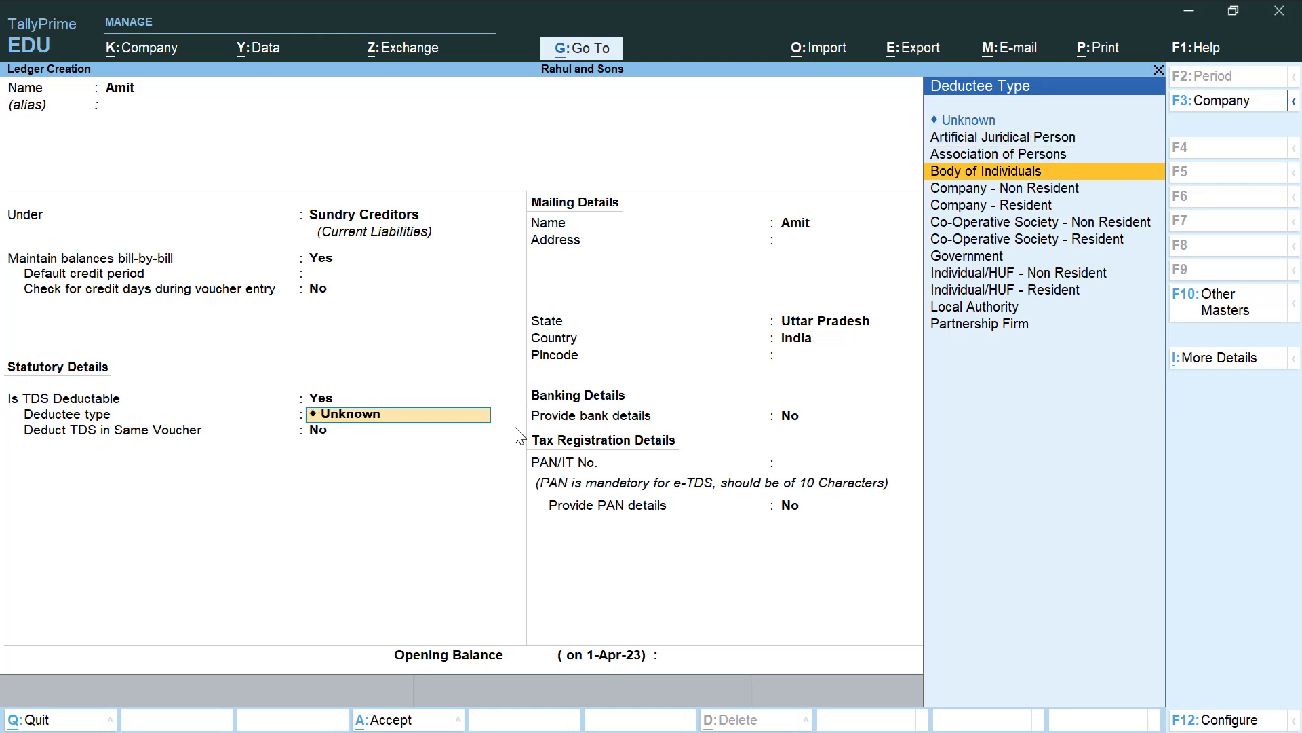
key("Down")
key("Down")
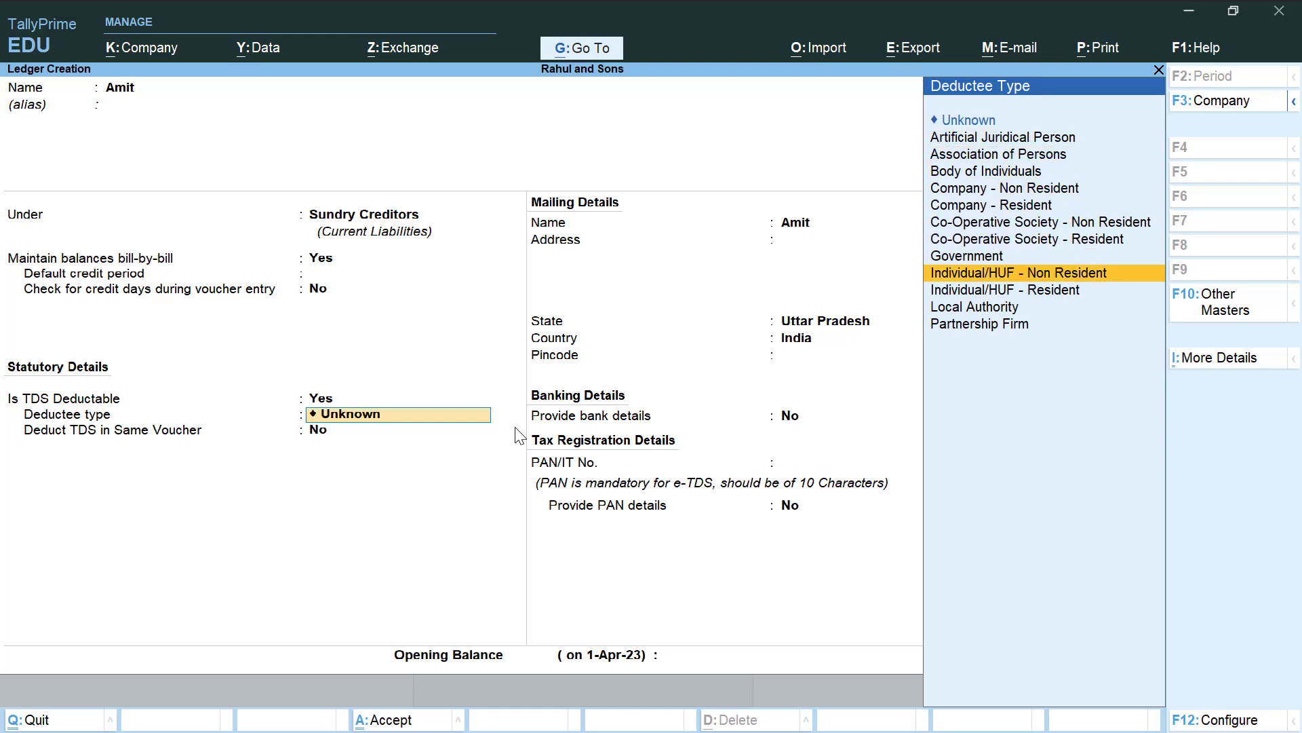
key("Return")
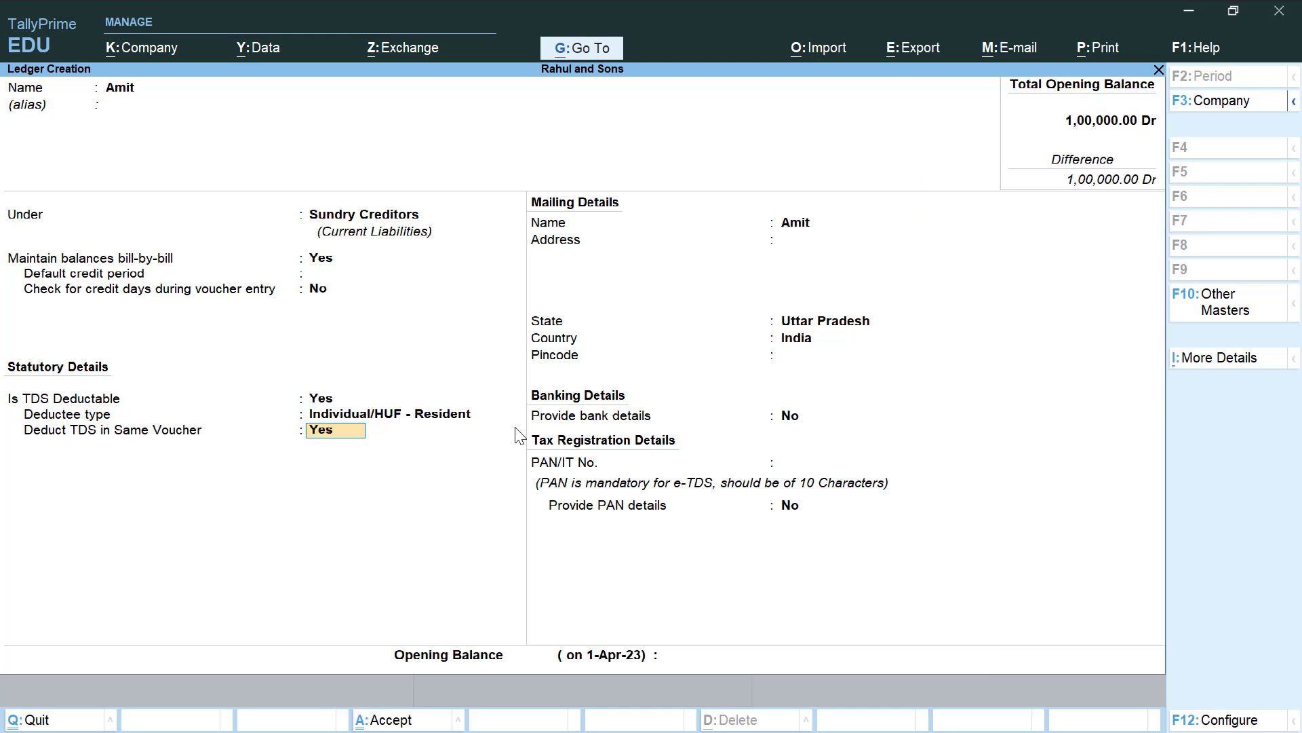
key("Return")
key("Return")
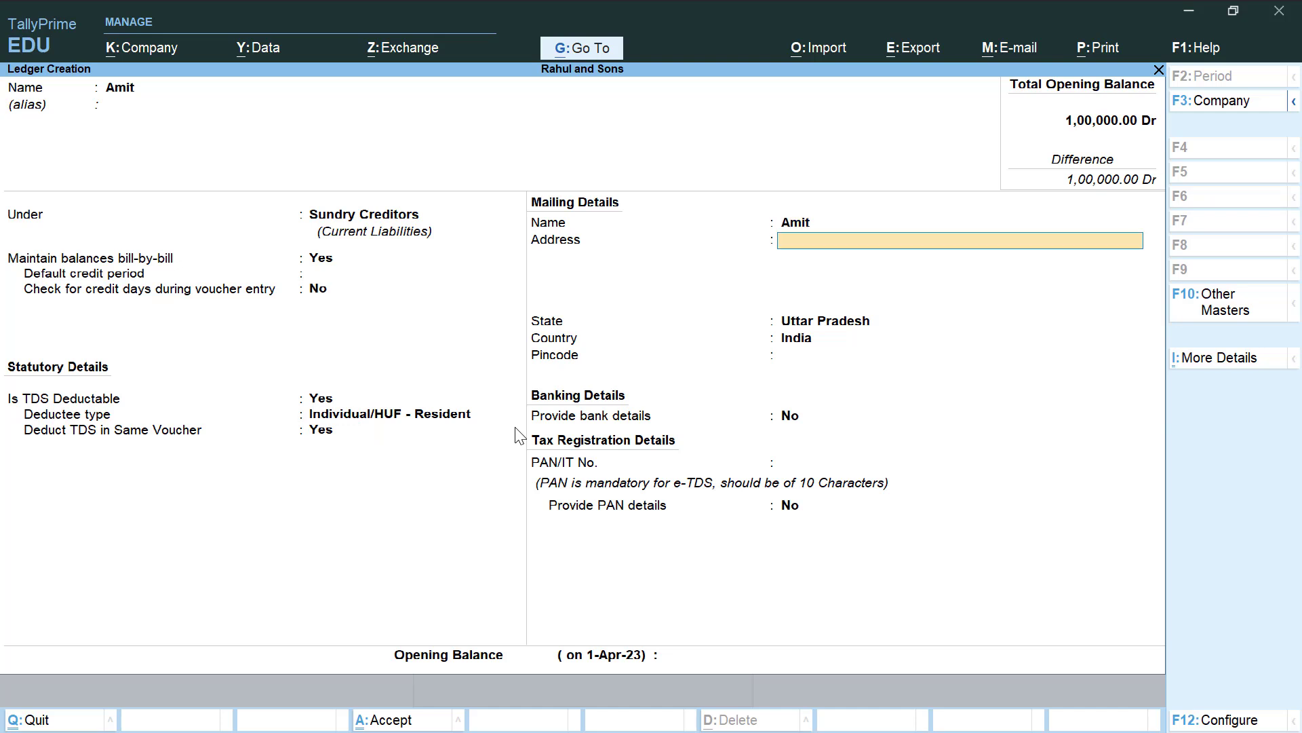
key("Return")
key("Return")
key("Return")
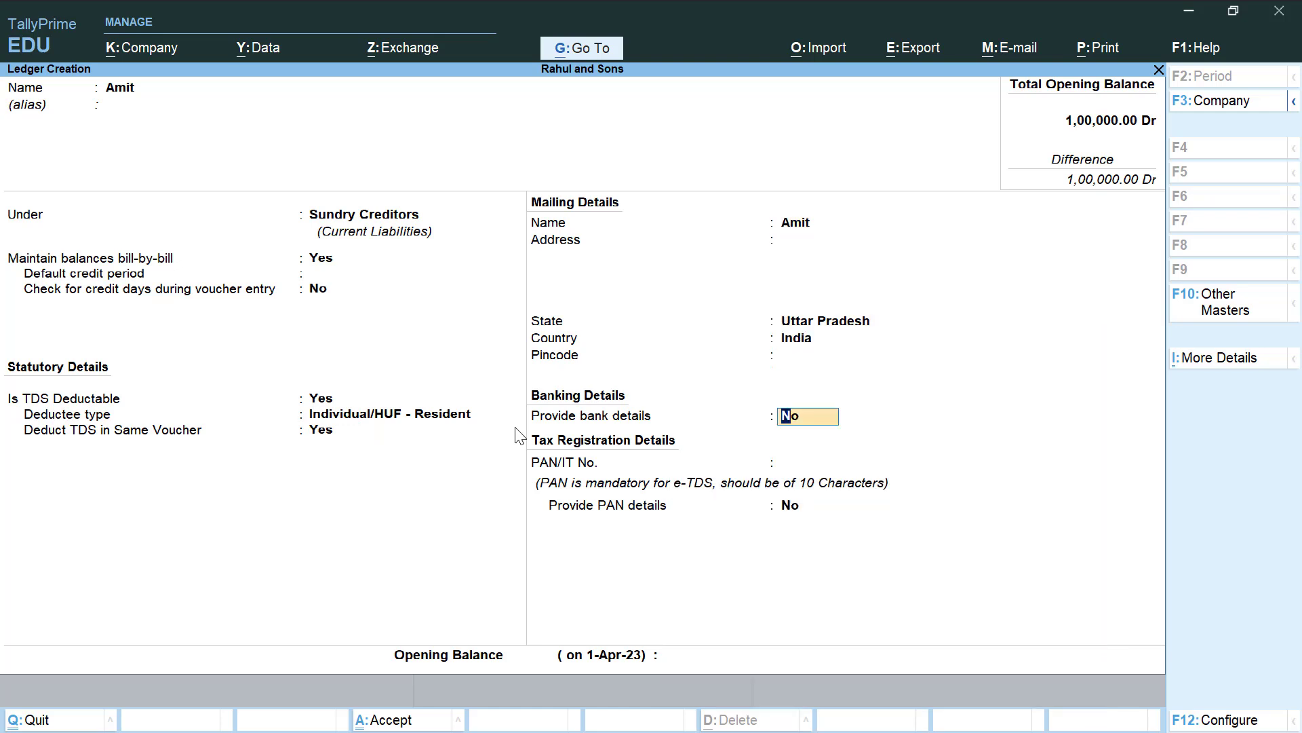
key("Return")
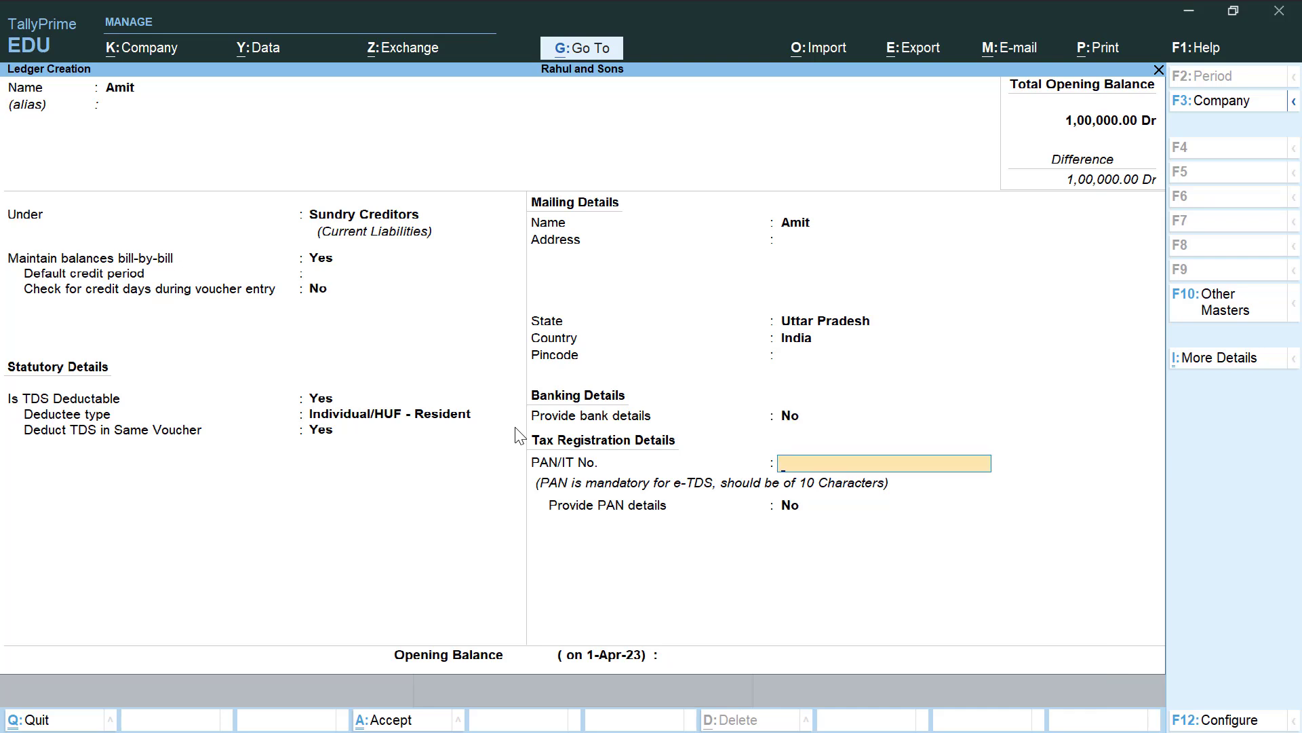
type("AAAAA1234G")
key("Return")
key("Return")
key("Return")
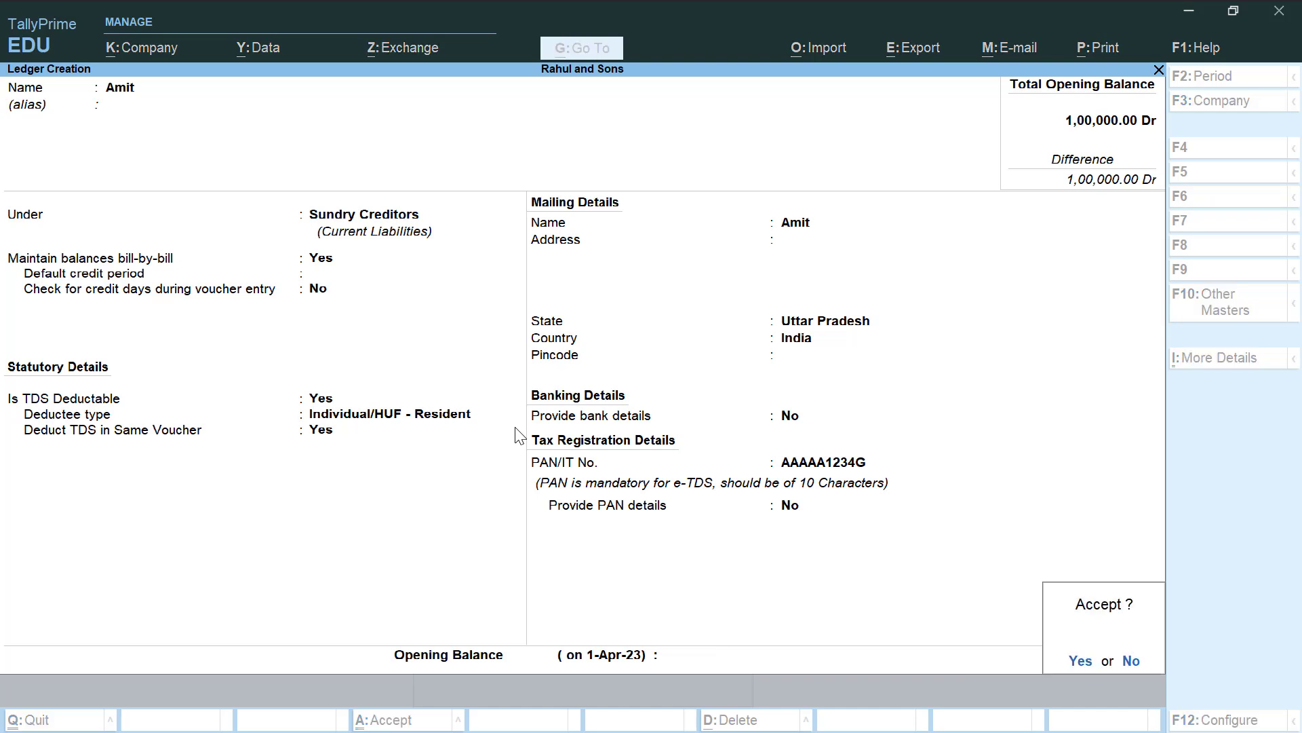
key("Return")
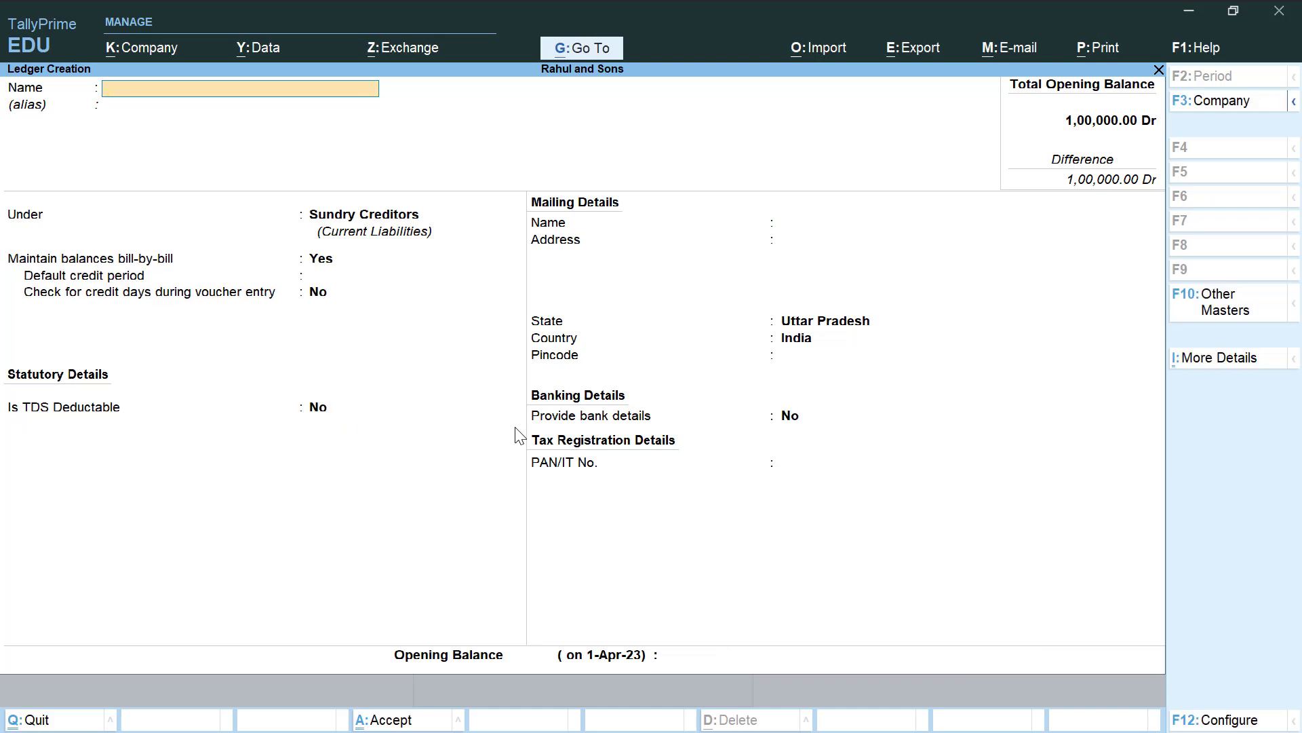
Create a 'Commission' ledger under Indirect Expenses, TDS applicable with nature Payment for Commission
type("Commission")
key("Return")
key("Return")
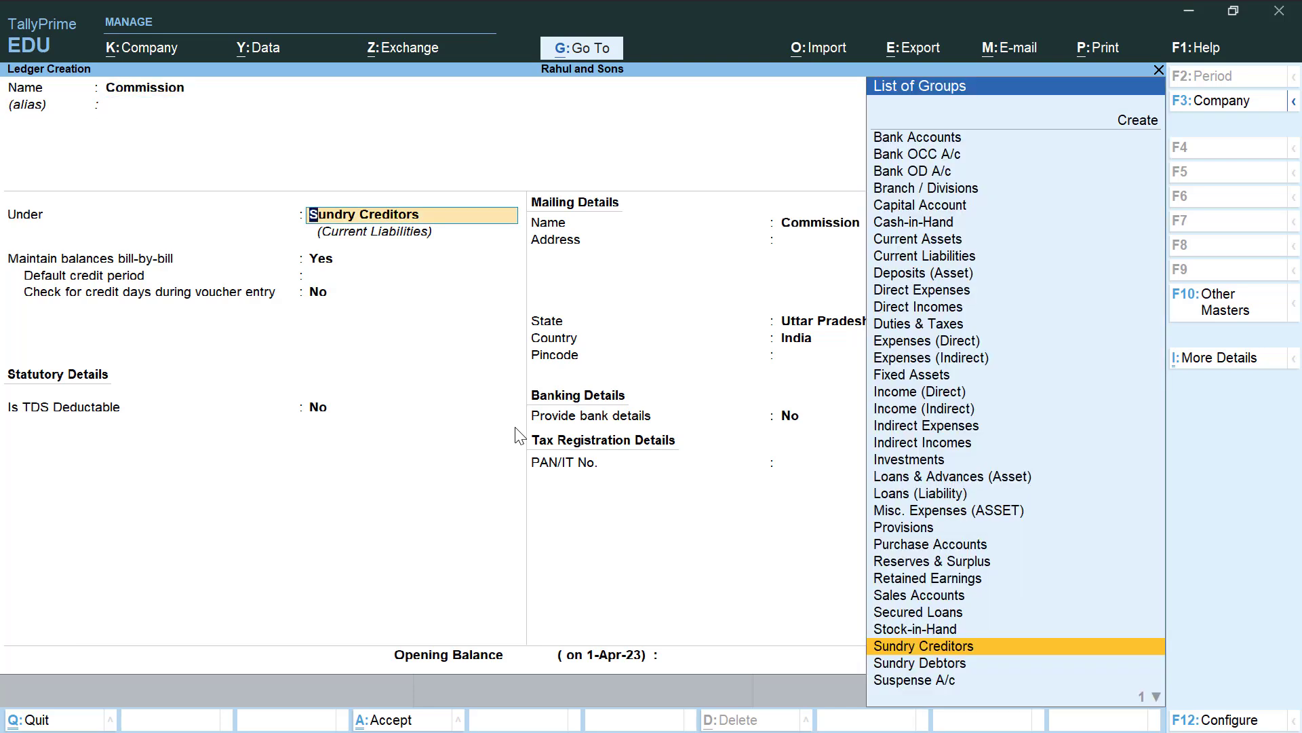
type("In")
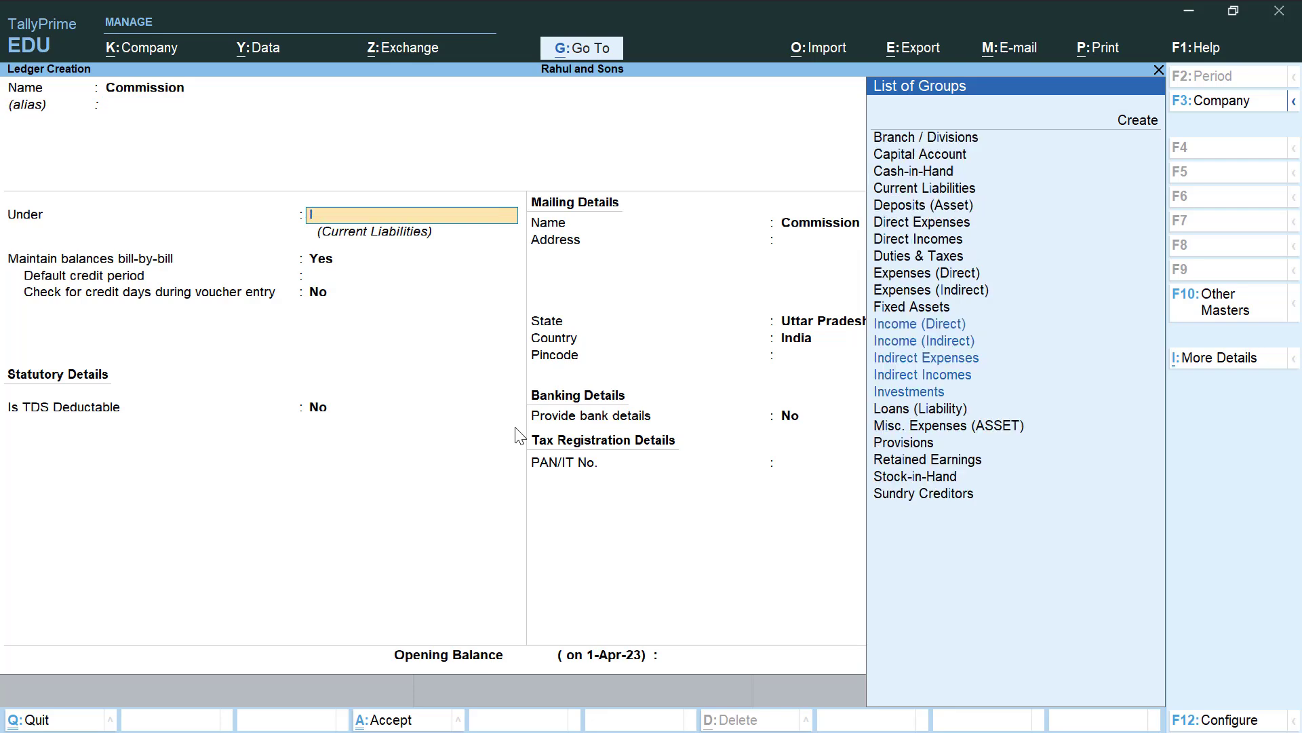
key("Down")
key("Down")
key("Down")
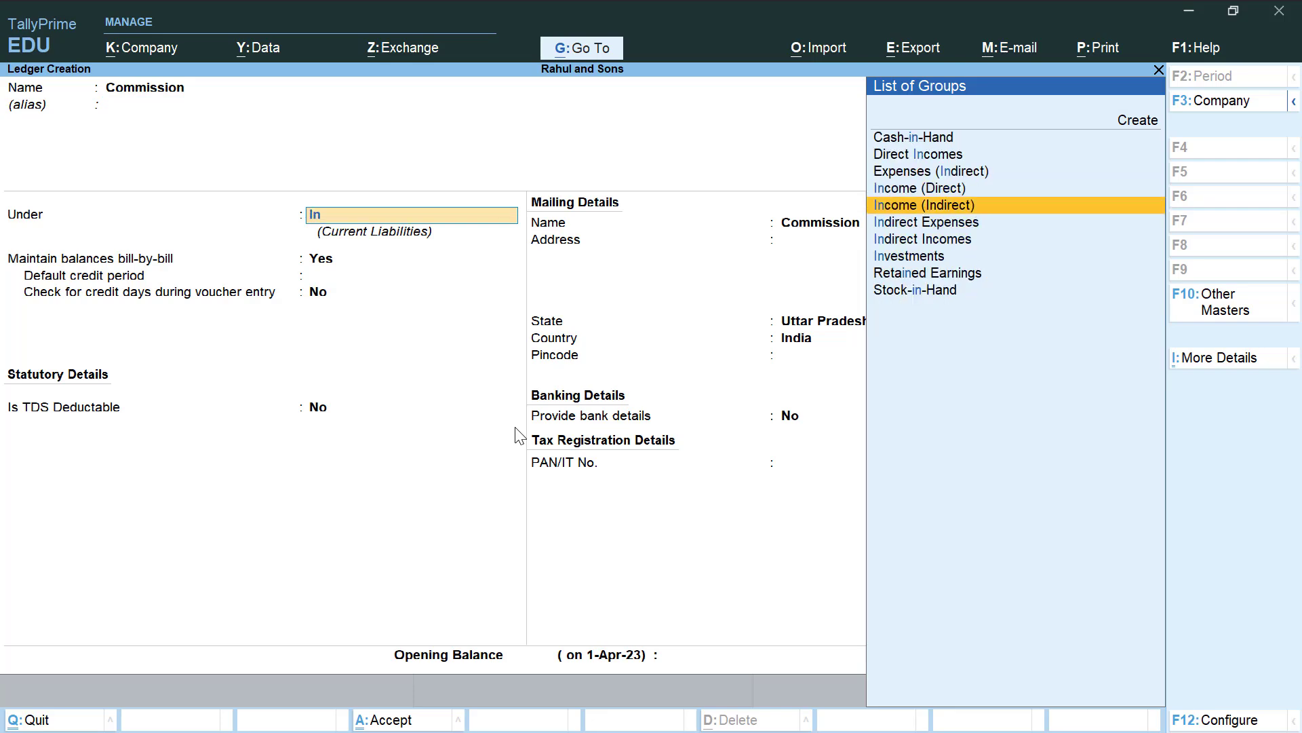
key("Return")
key("Return")
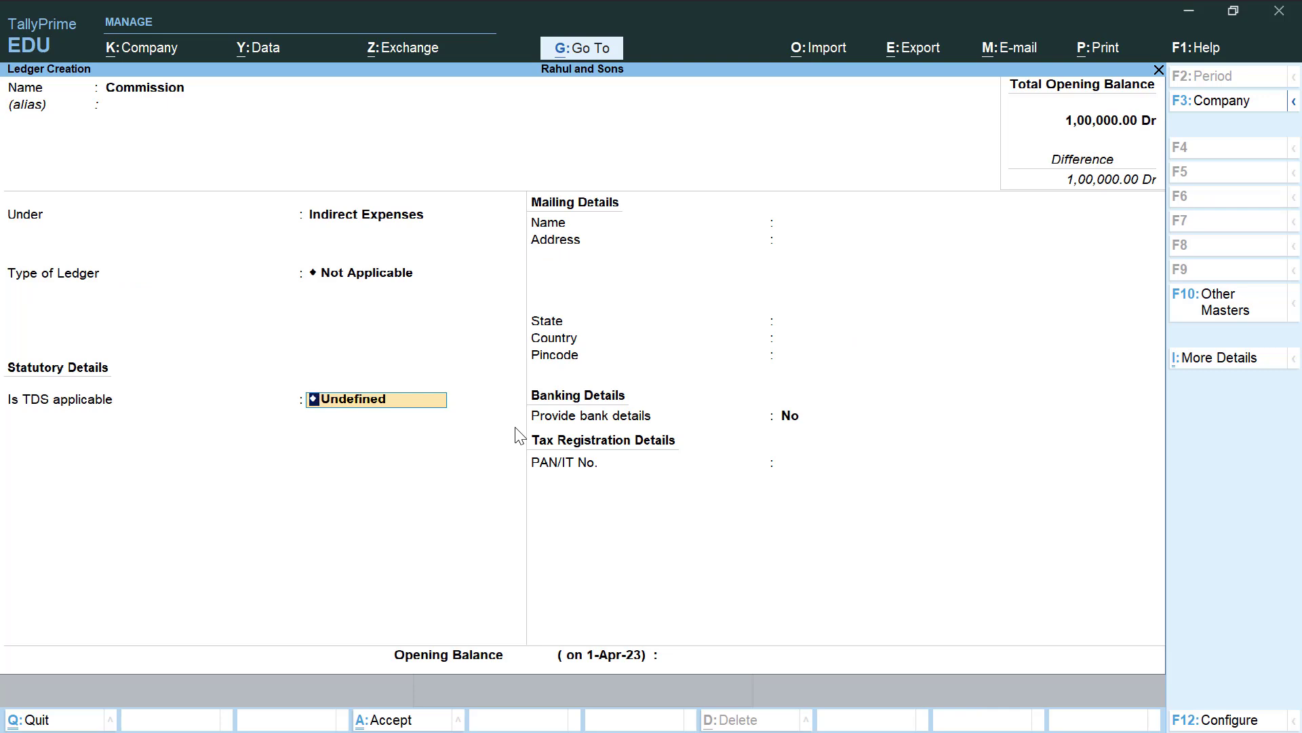
type("A")
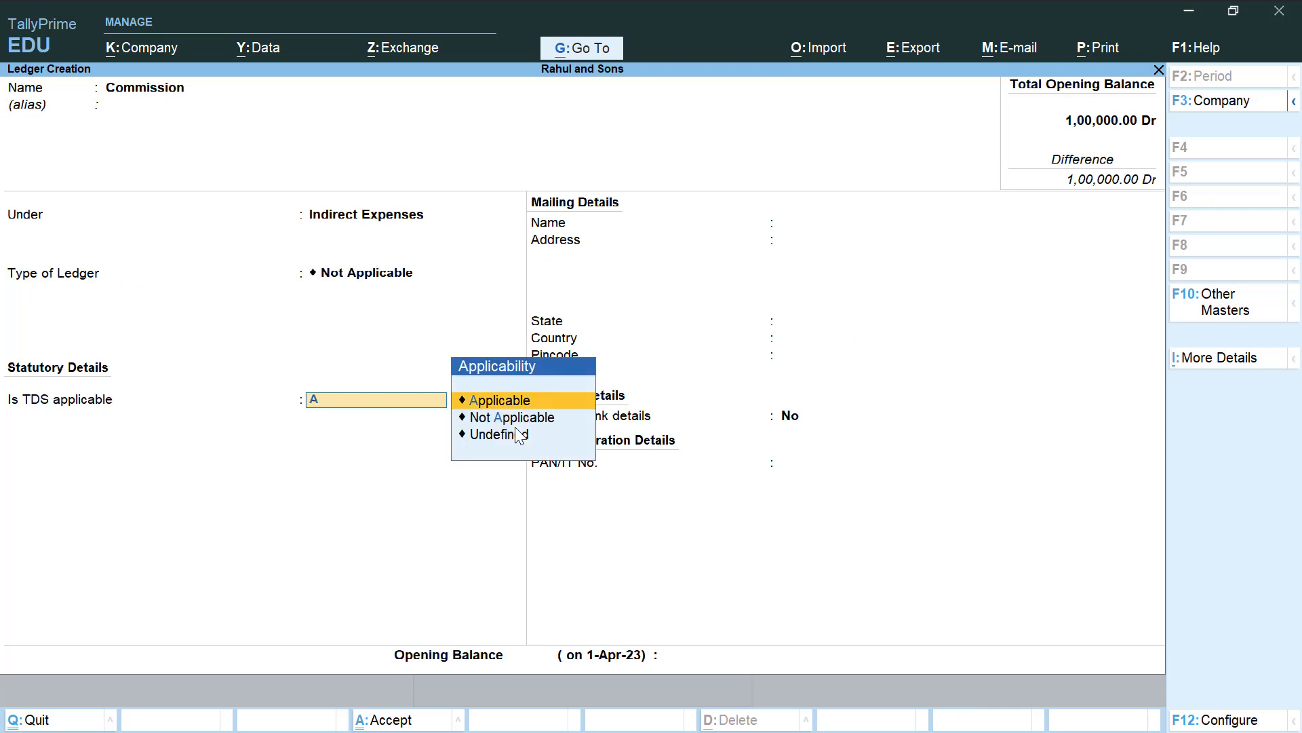
key("Return")
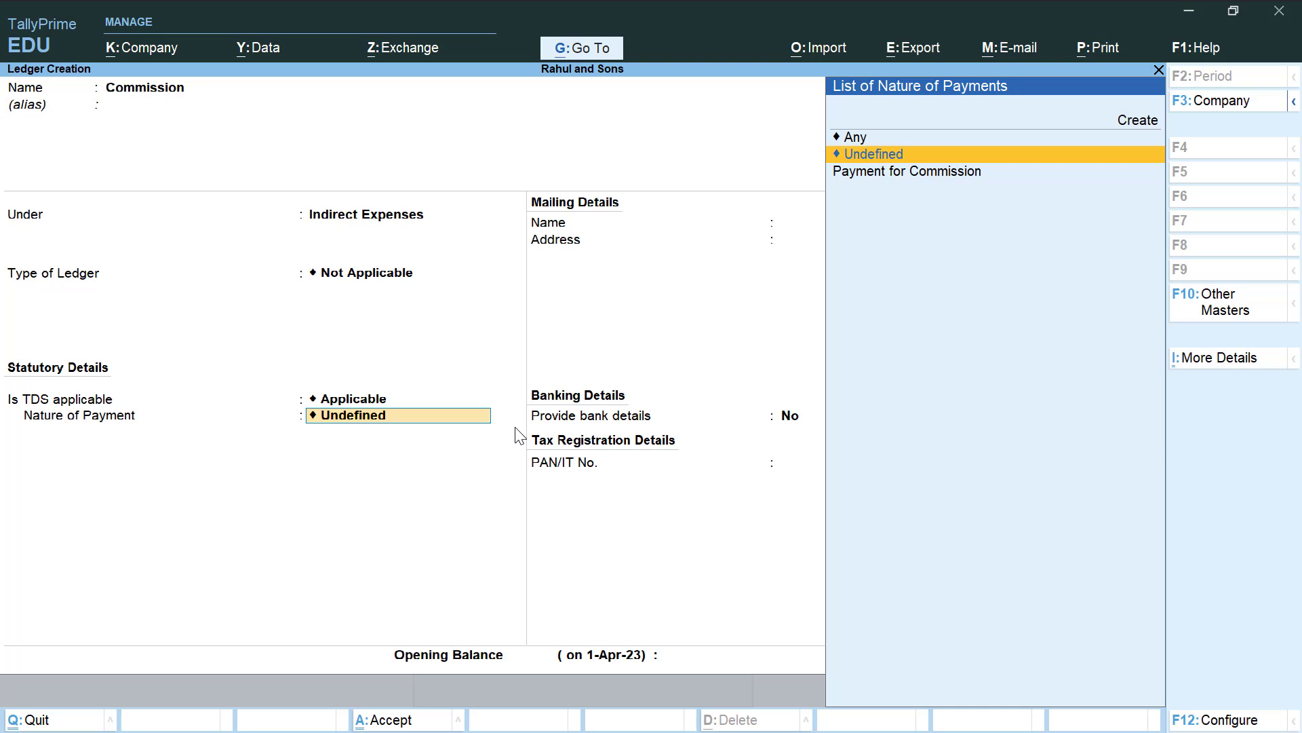
key("Down")
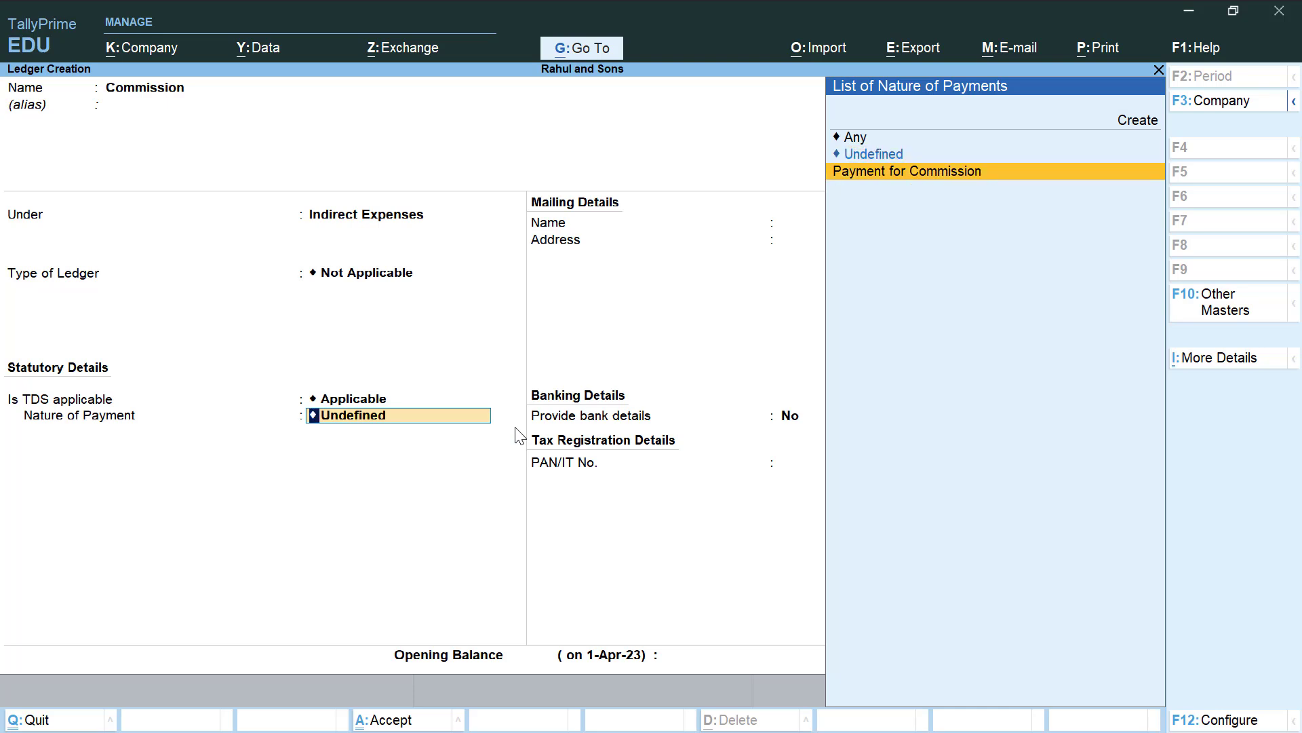
key("Return")
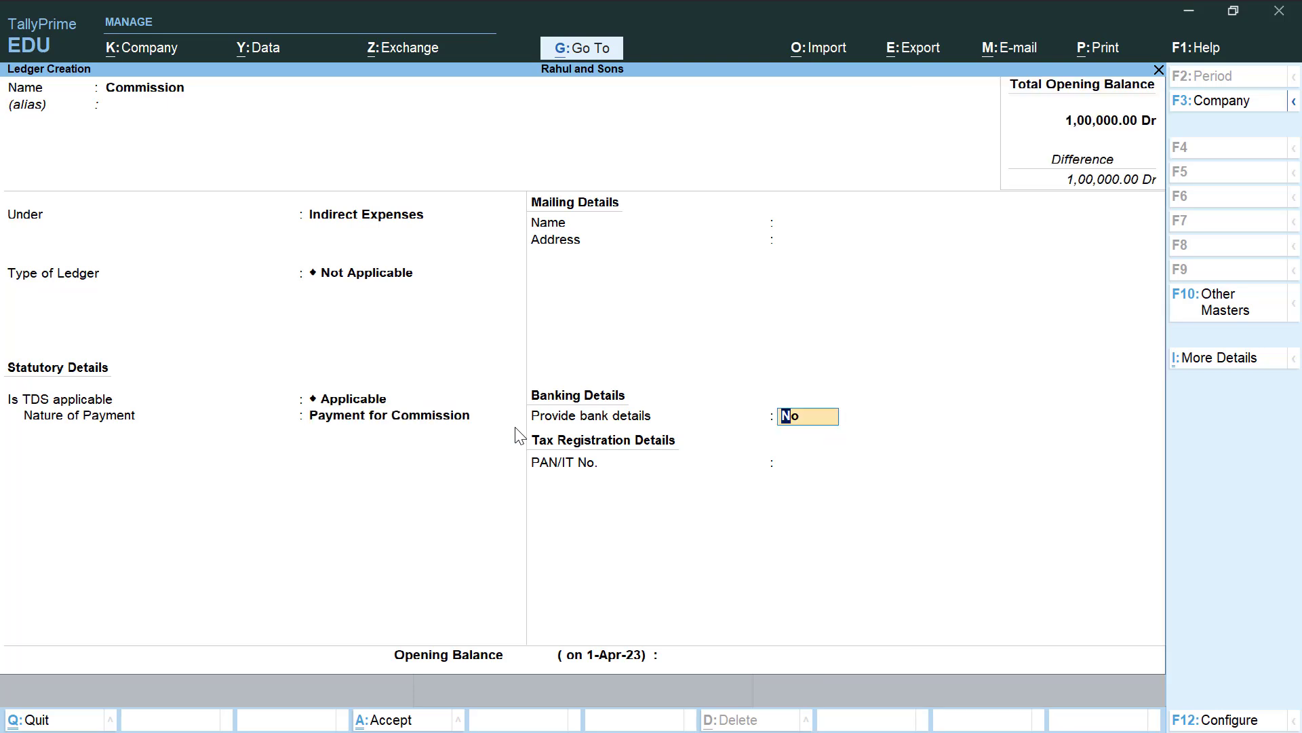
key("Return")
key("Return")
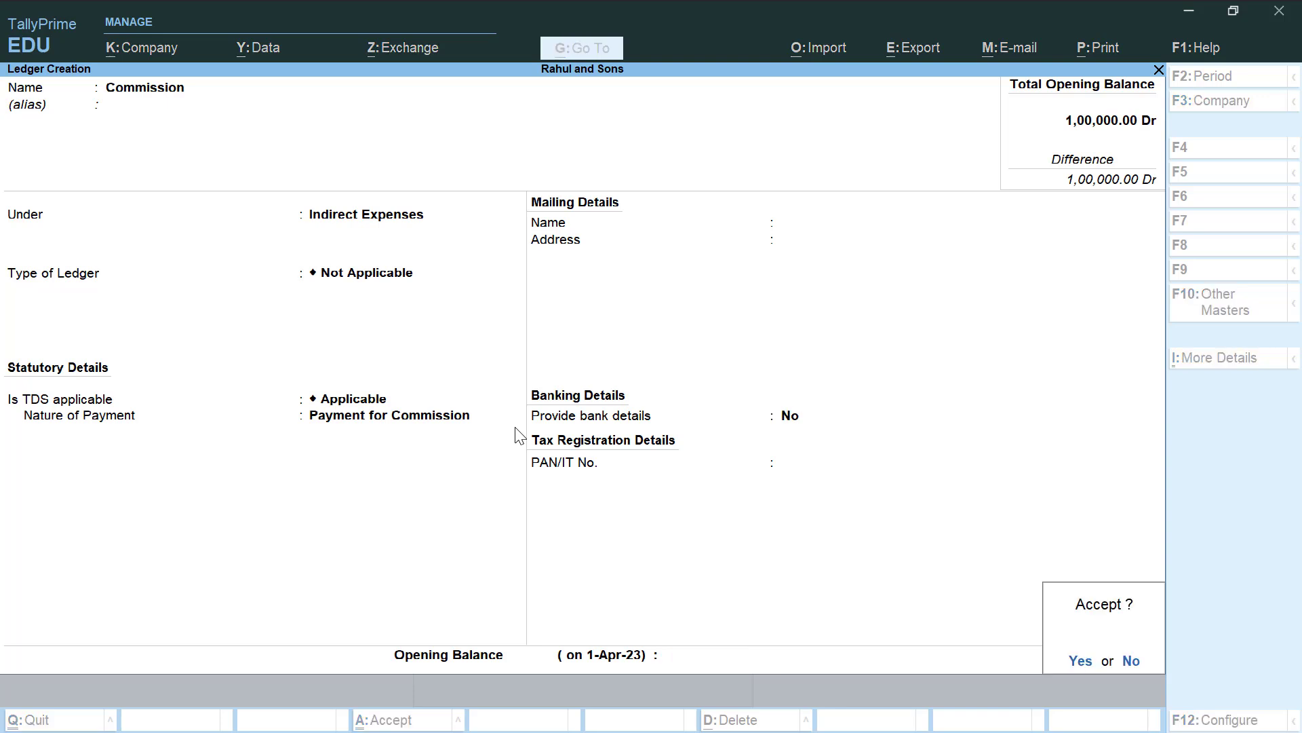
key("Return")
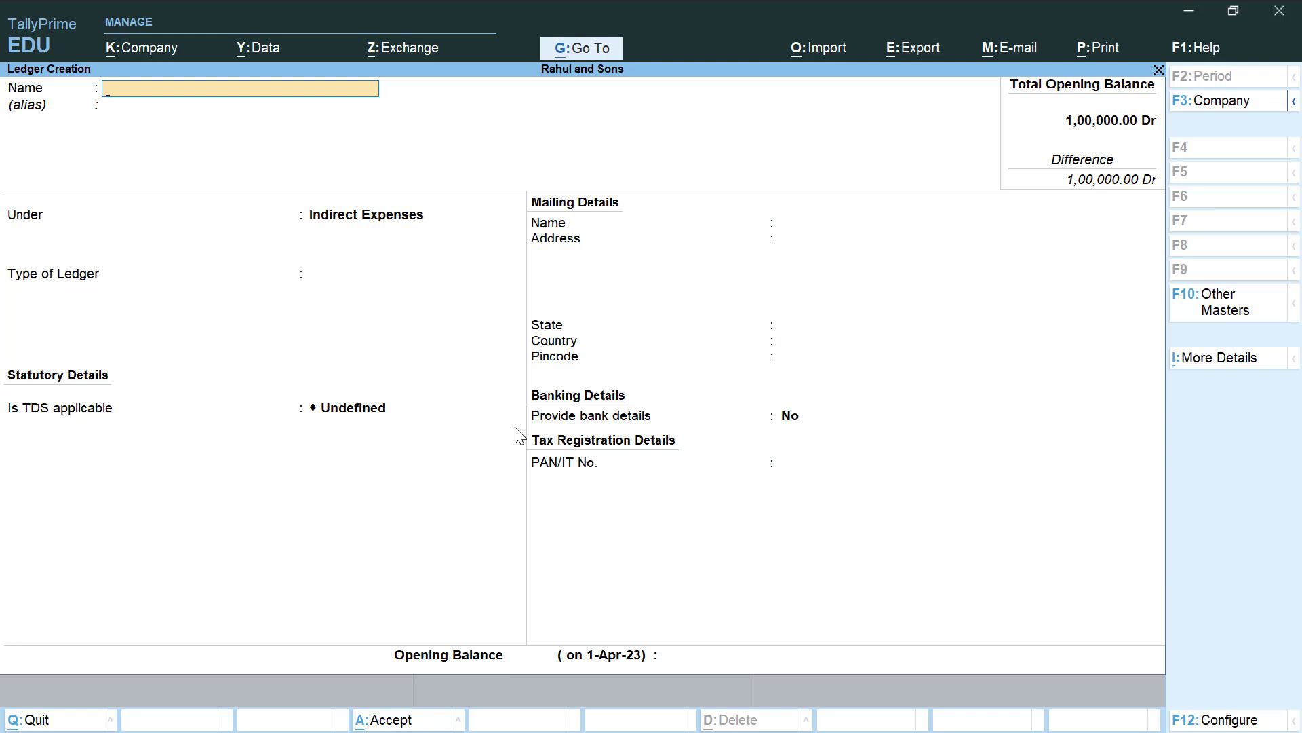
Create a 'TDS on Commission' ledger under Duties & Taxes, type TDS, nature Payment for Commission
type("TDS on Commission")
key("Return")
key("Return")
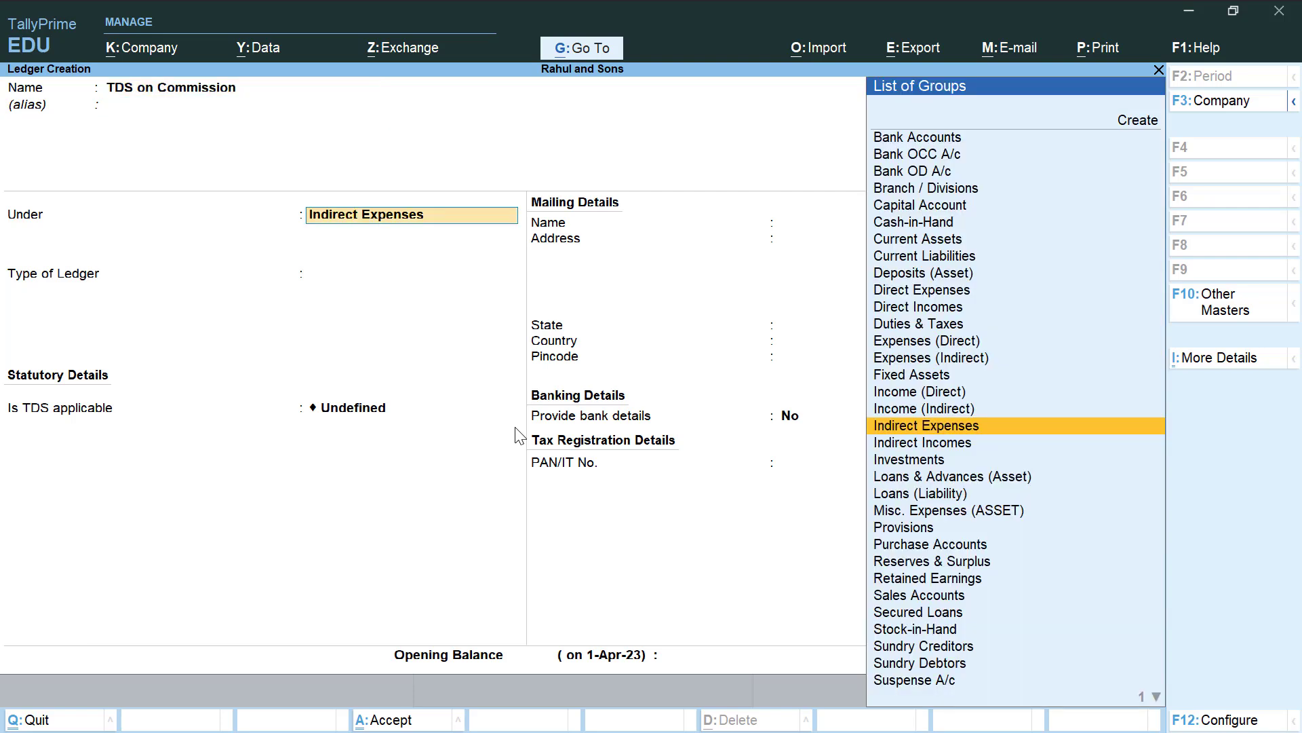
type("Du")
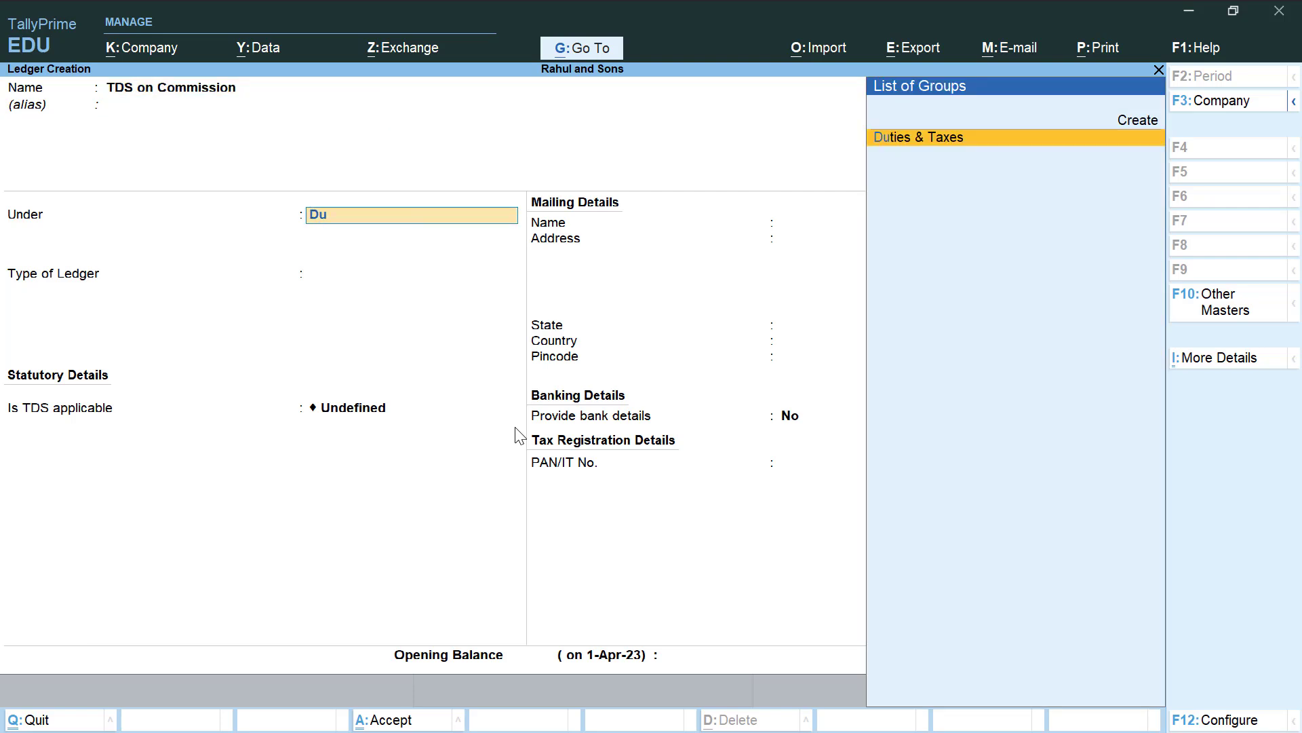
key("Return")
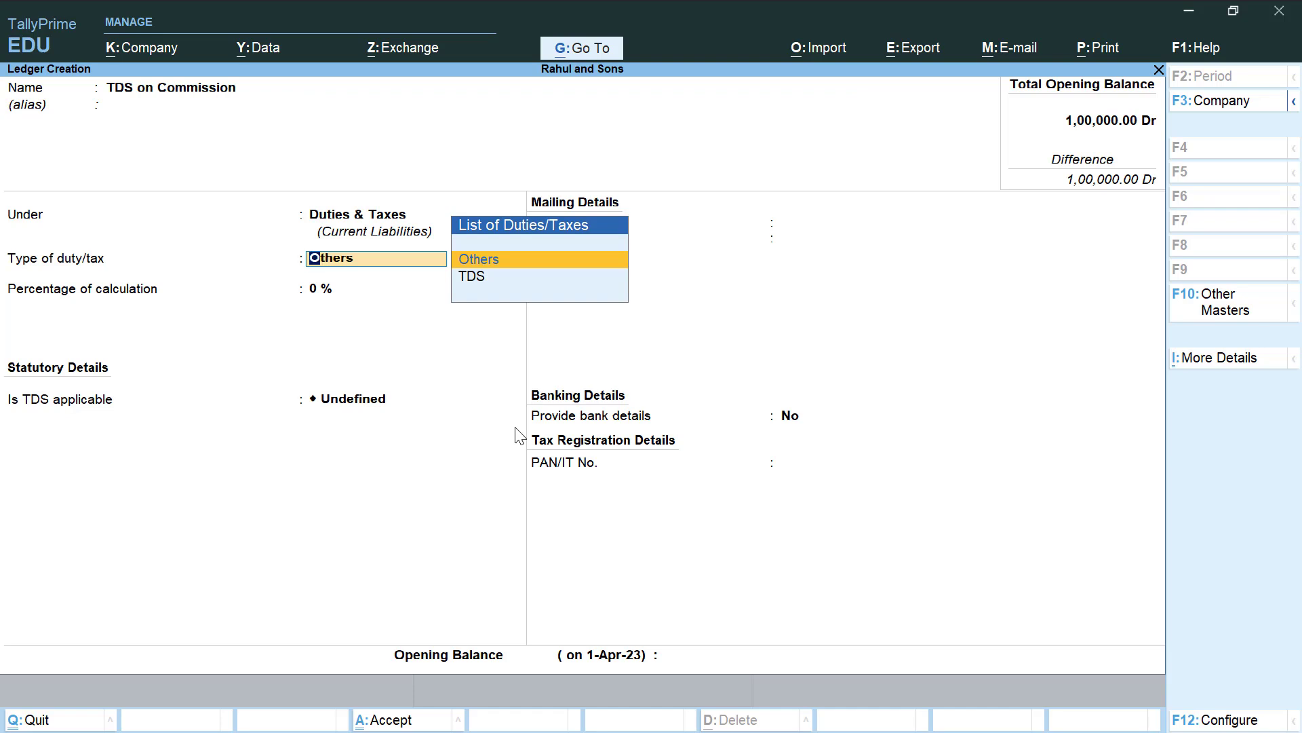
key("Down")
key("Return")
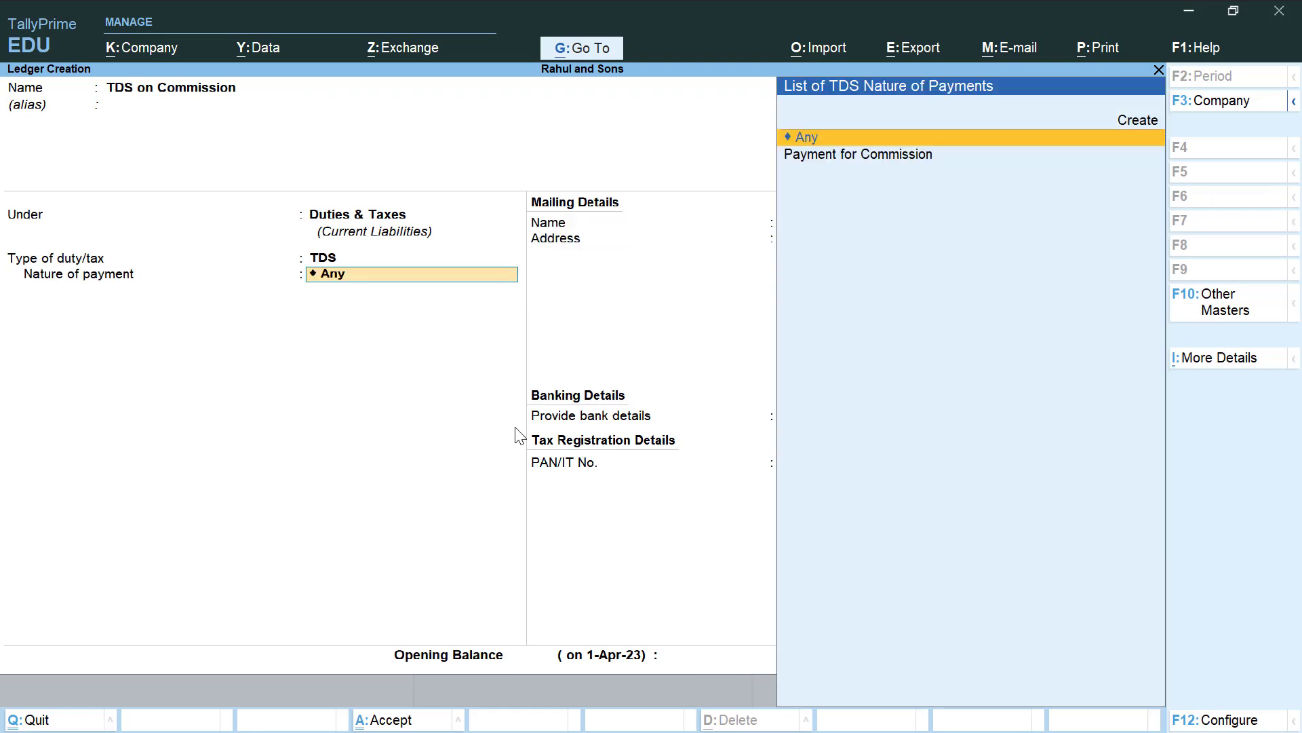
key("Down")
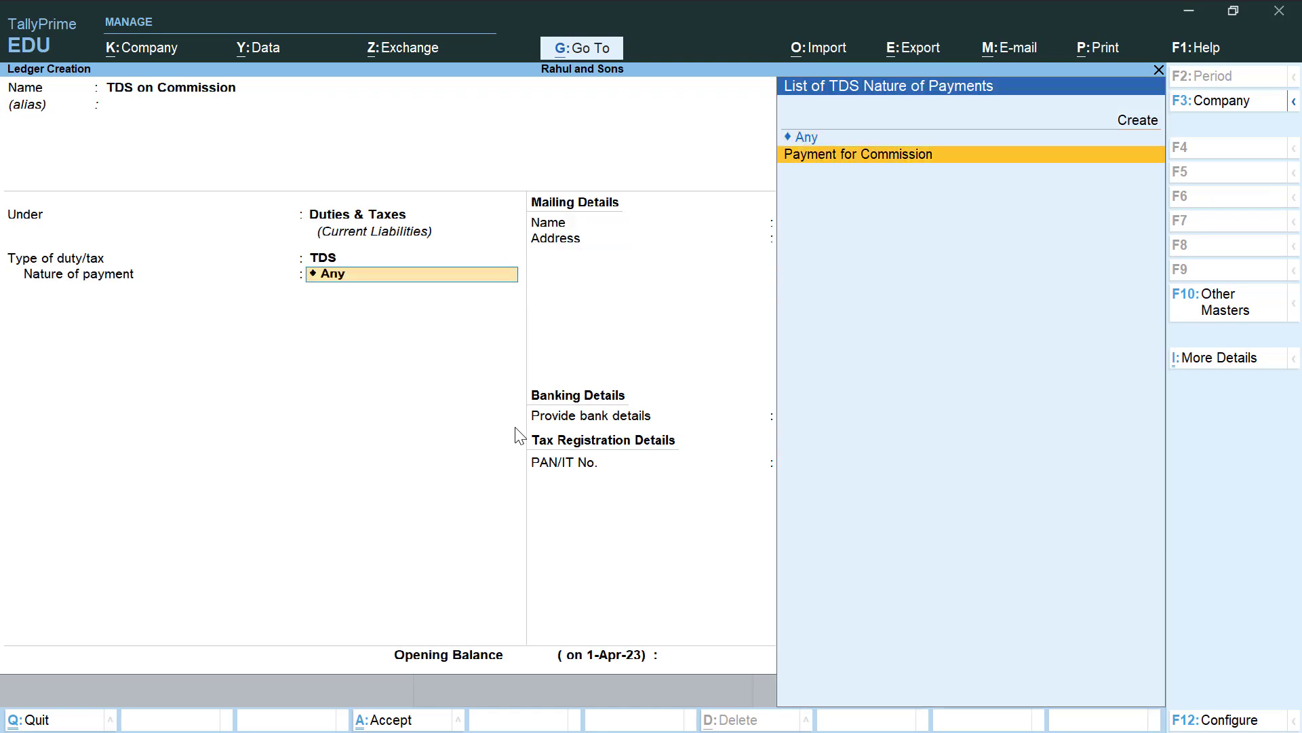
key("Return")
key("Return")
key("Return")
key("Return")
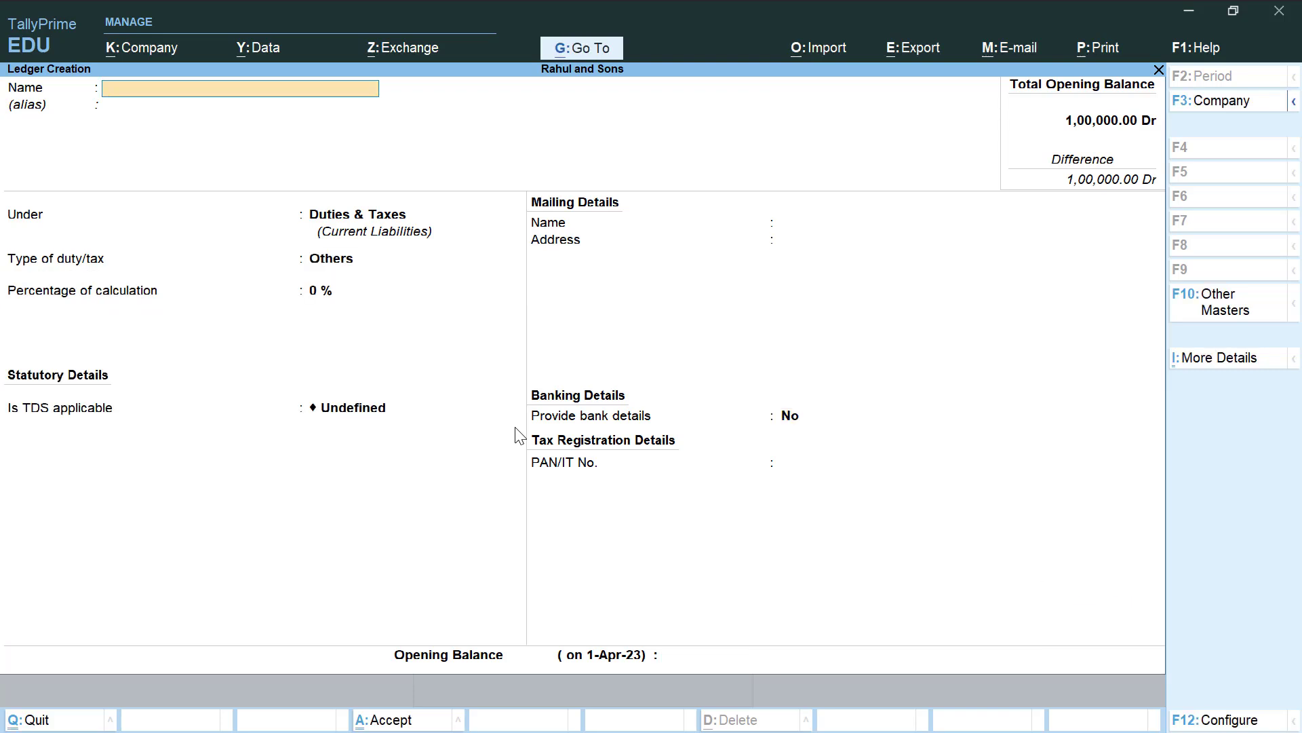
Quit the blank ledger form and return to the Gateway of Tally
key("Escape")
key("Return")
key("Escape")
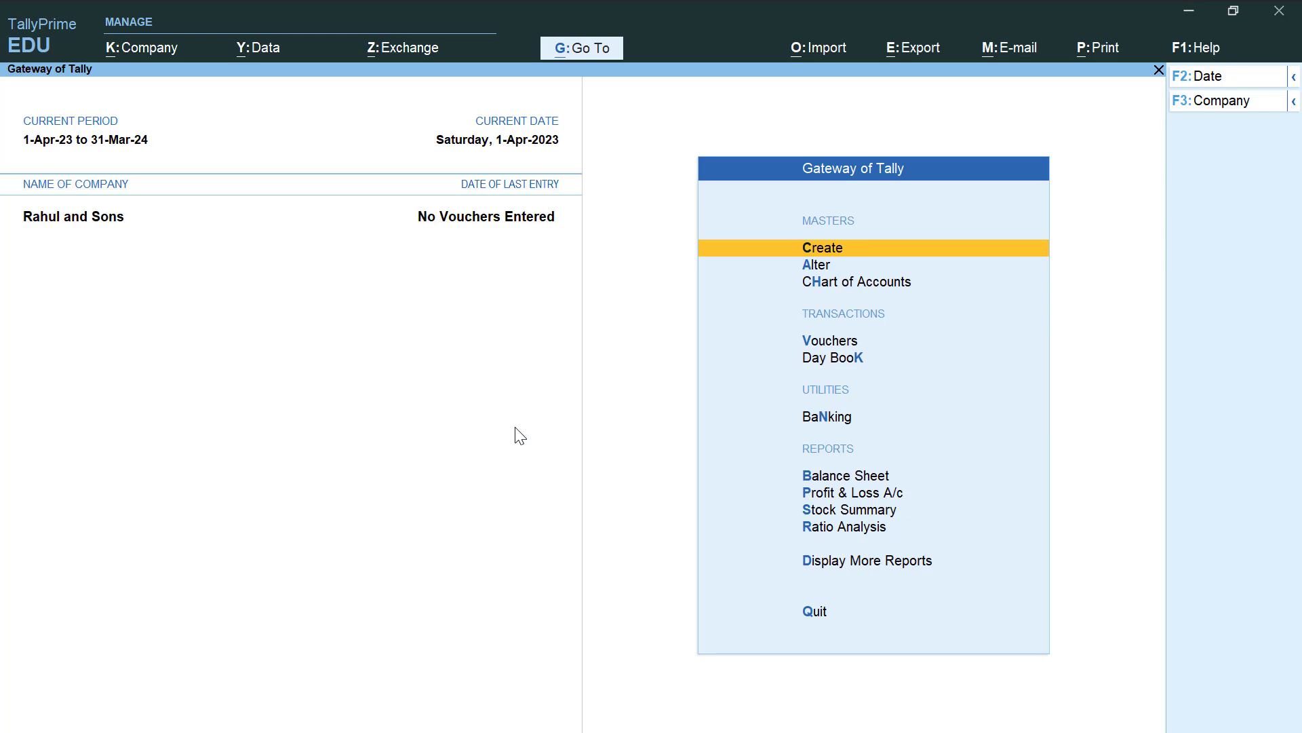
Start a journal voucher debiting Commission 16,000
key("Down")
key("Down")
key("Down")
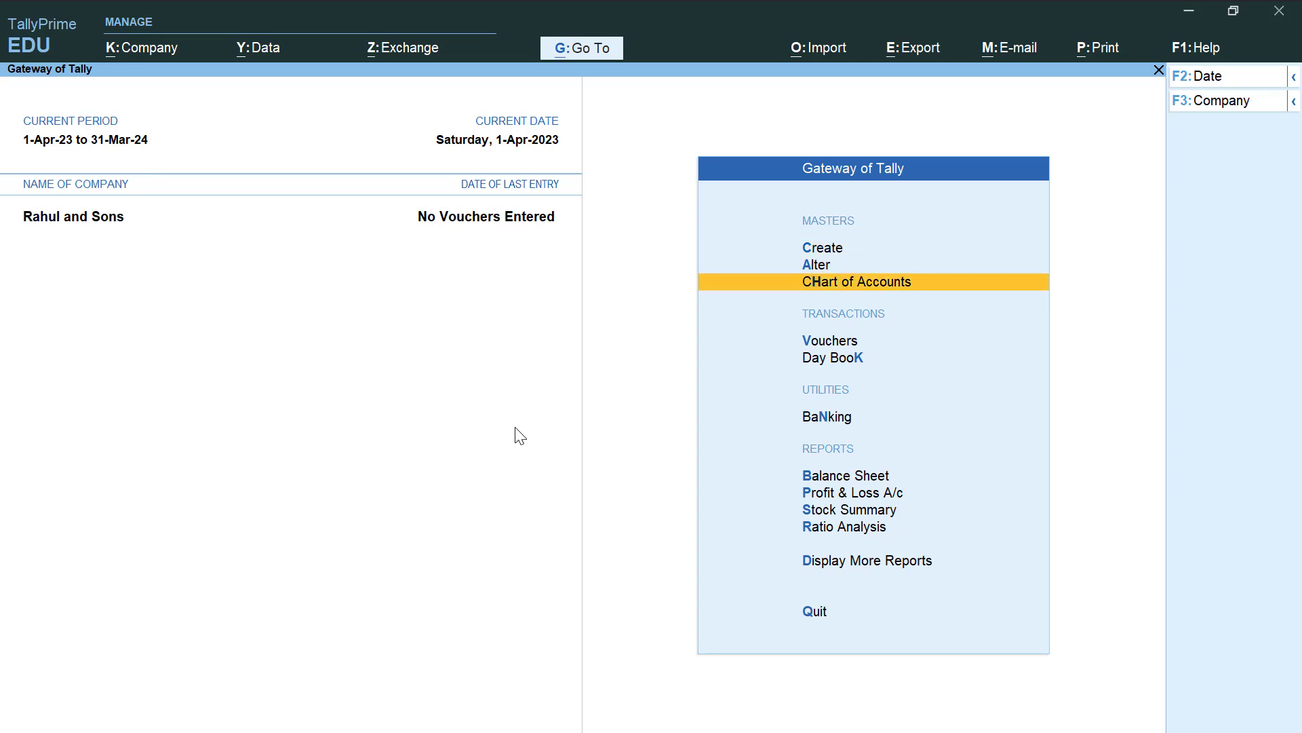
key("Return")
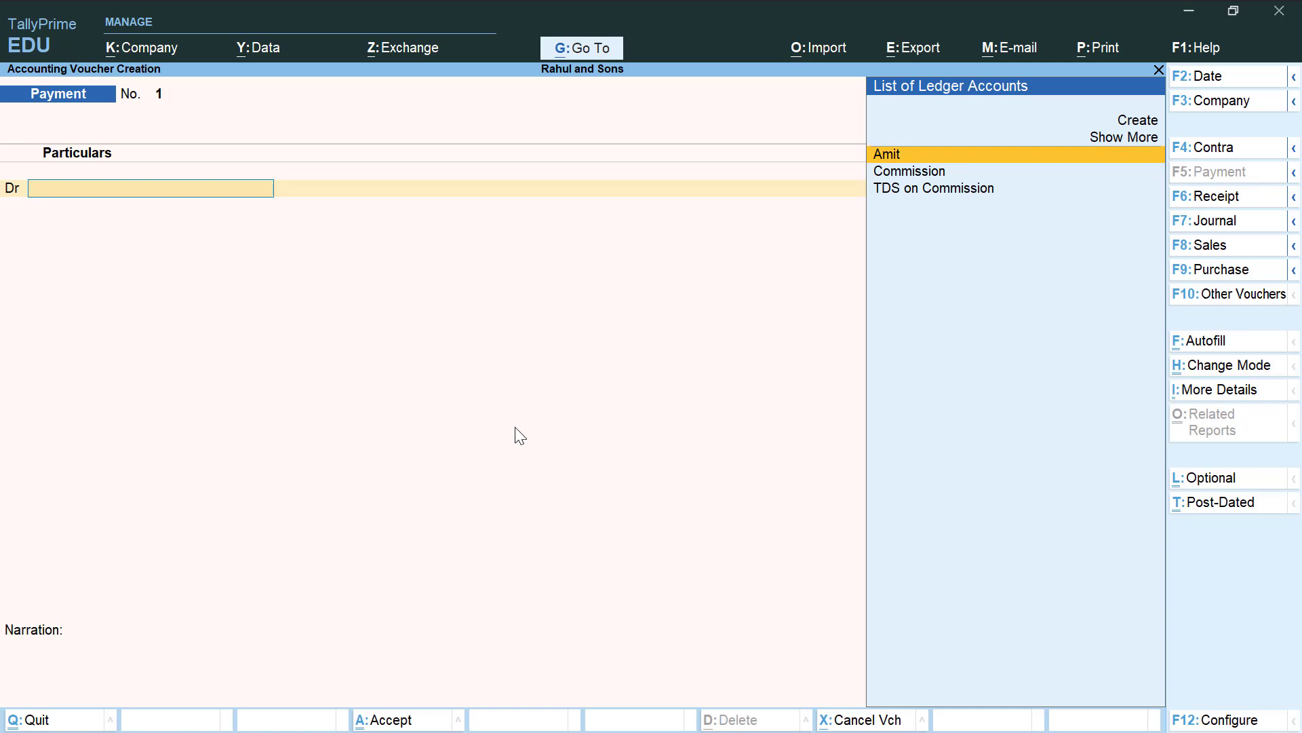
left_click(1204, 224)
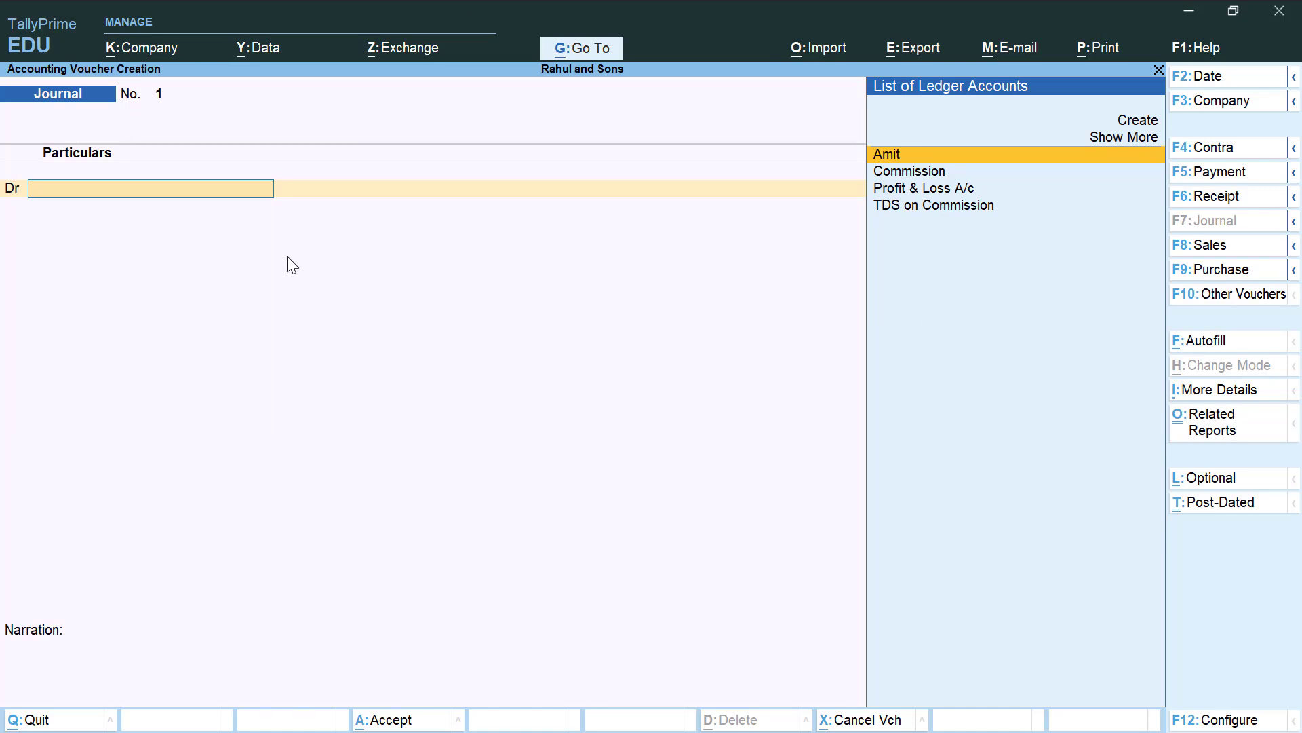
key("Down")
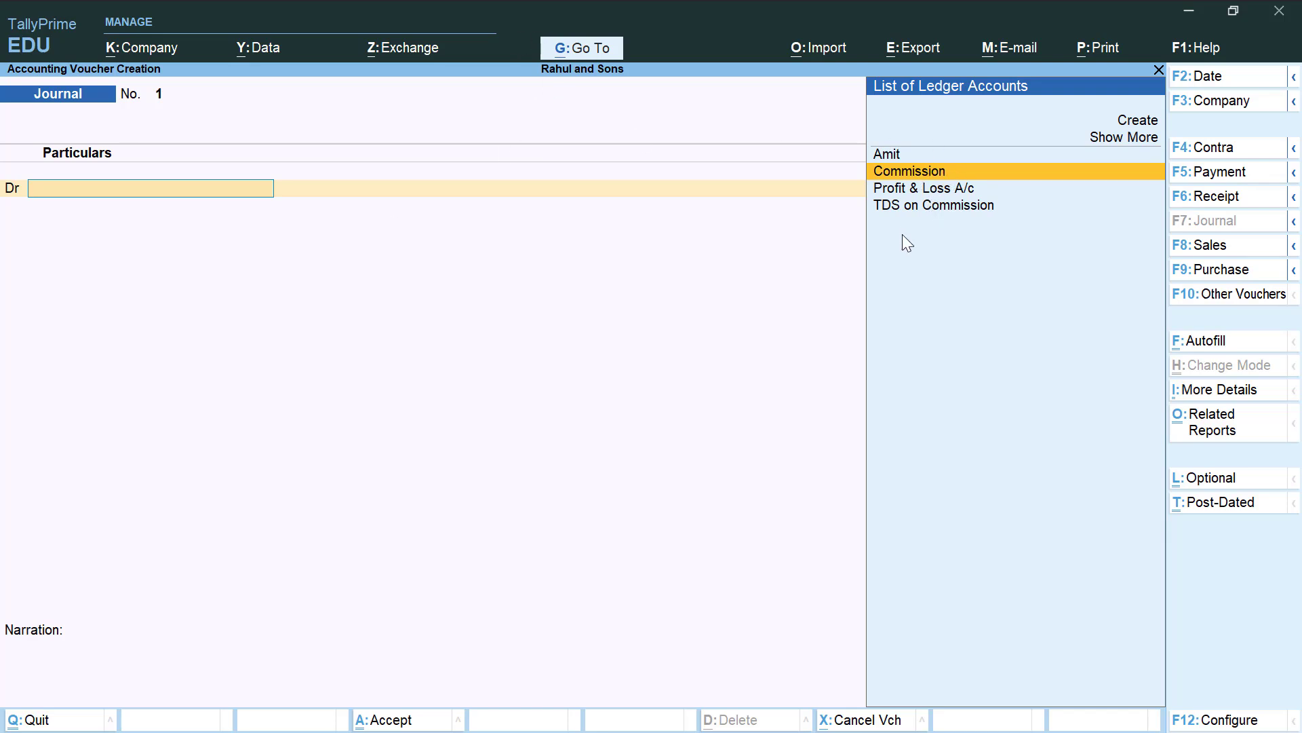
key("Return")
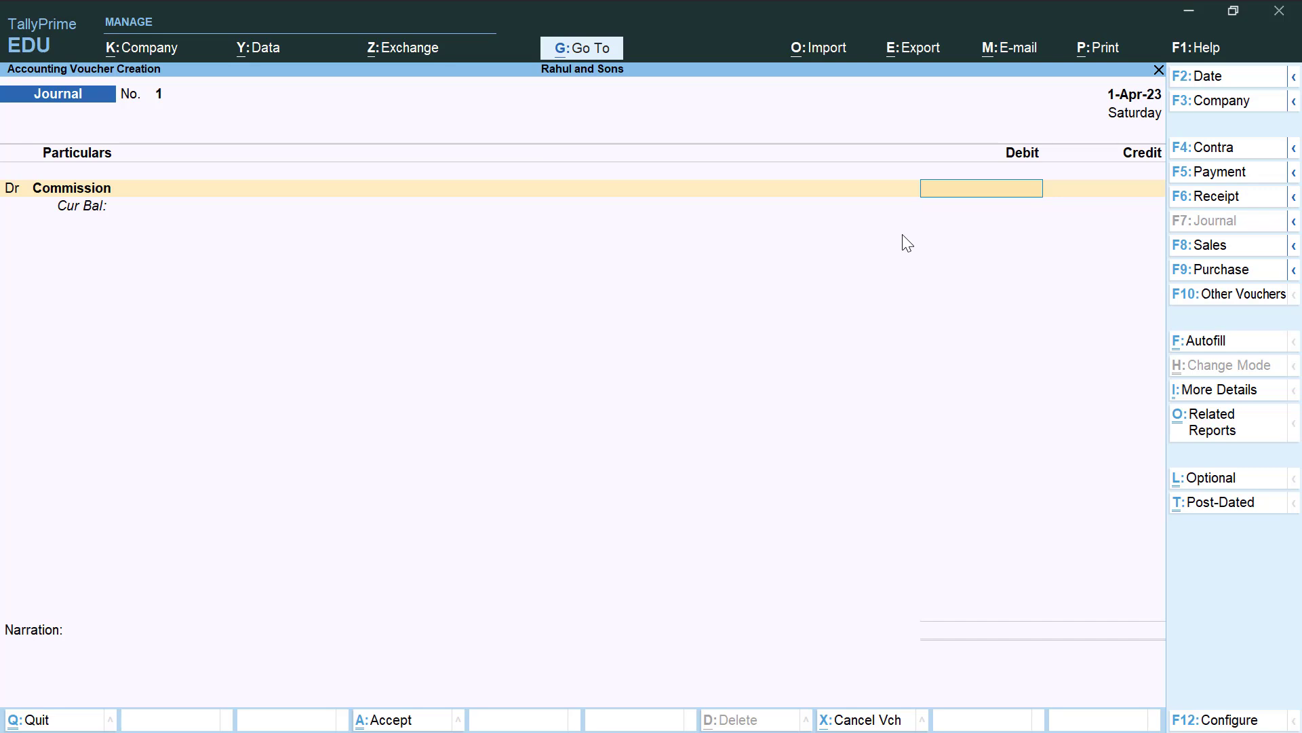
type("16000")
key("Return")
Credit the agent's ledger 15,200 and bring up its bill-wise details
type("c")
key("Return")
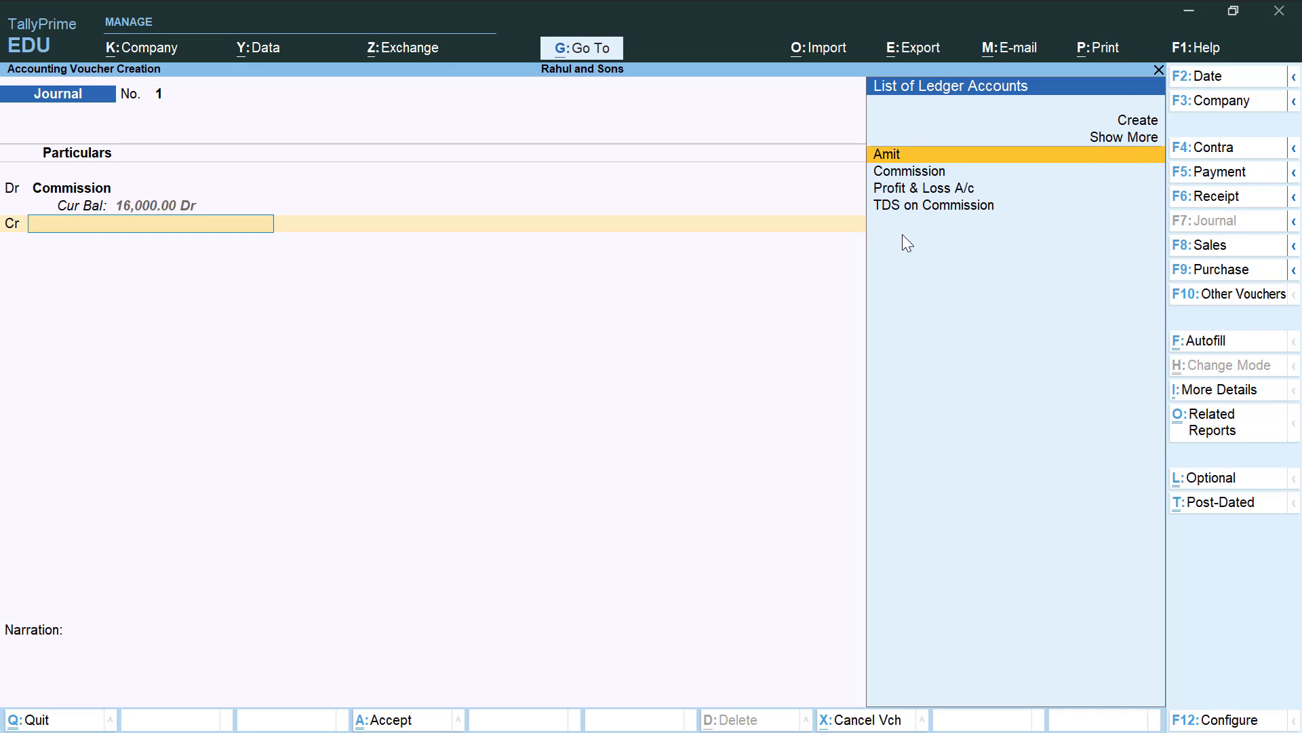
key("Return")
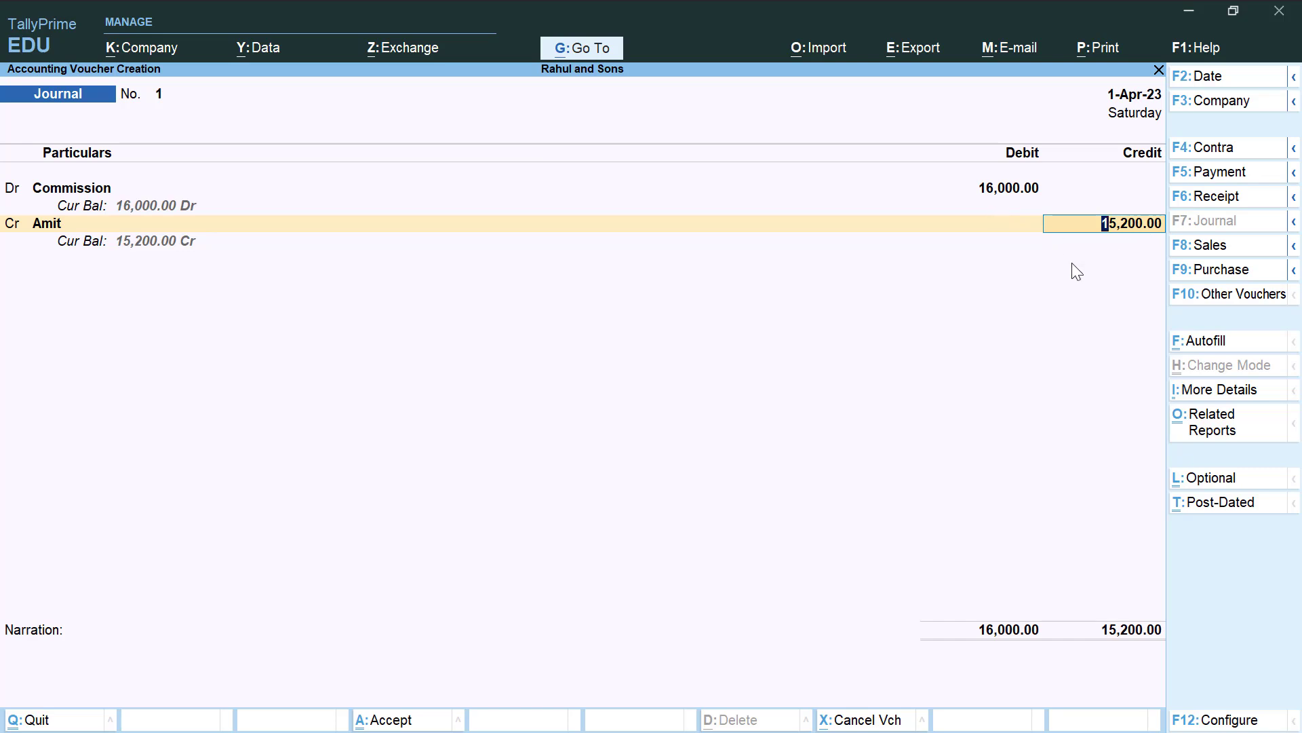
key("Return")
Split the agent's bill into New Ref 1 for 16,000 Cr and 800 Dr, then credit TDS on Commission 800 and save
key("Return")
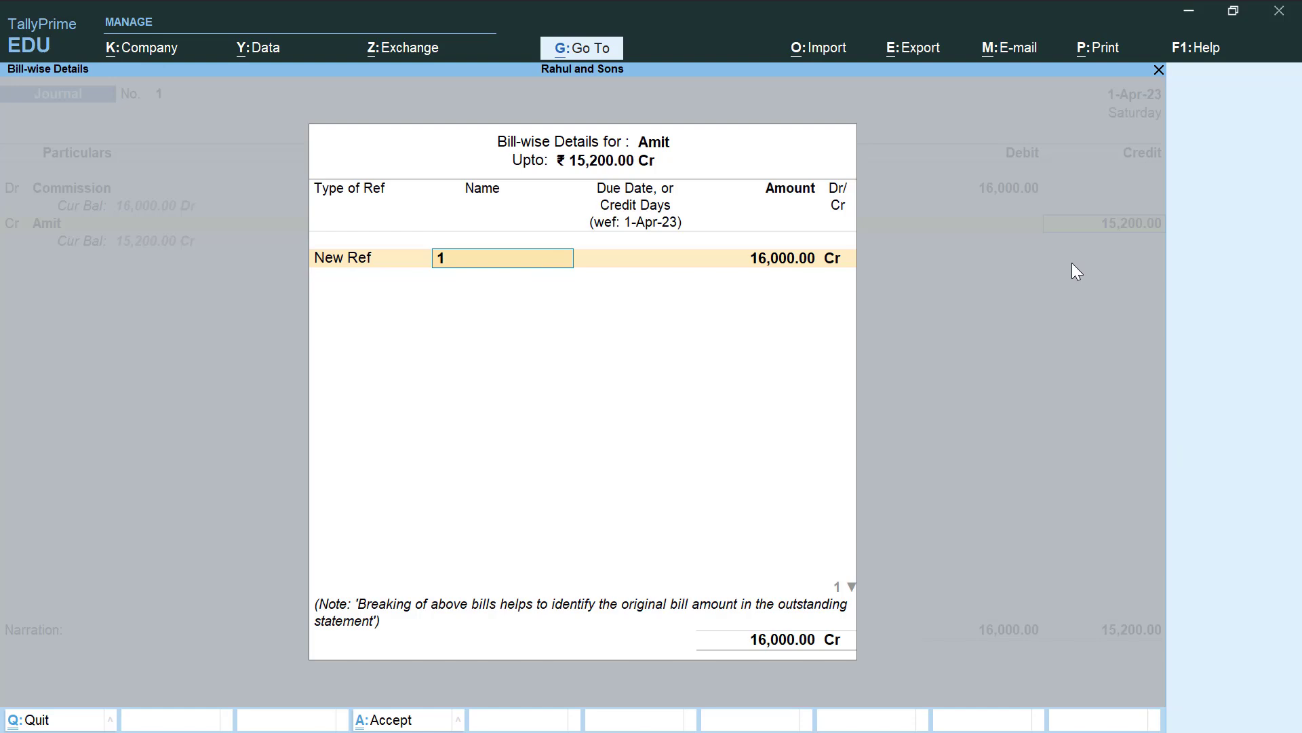
key("Return")
key("Return")
key("Return")
key("Return")
key("Return")
key("Return")
key("Return")
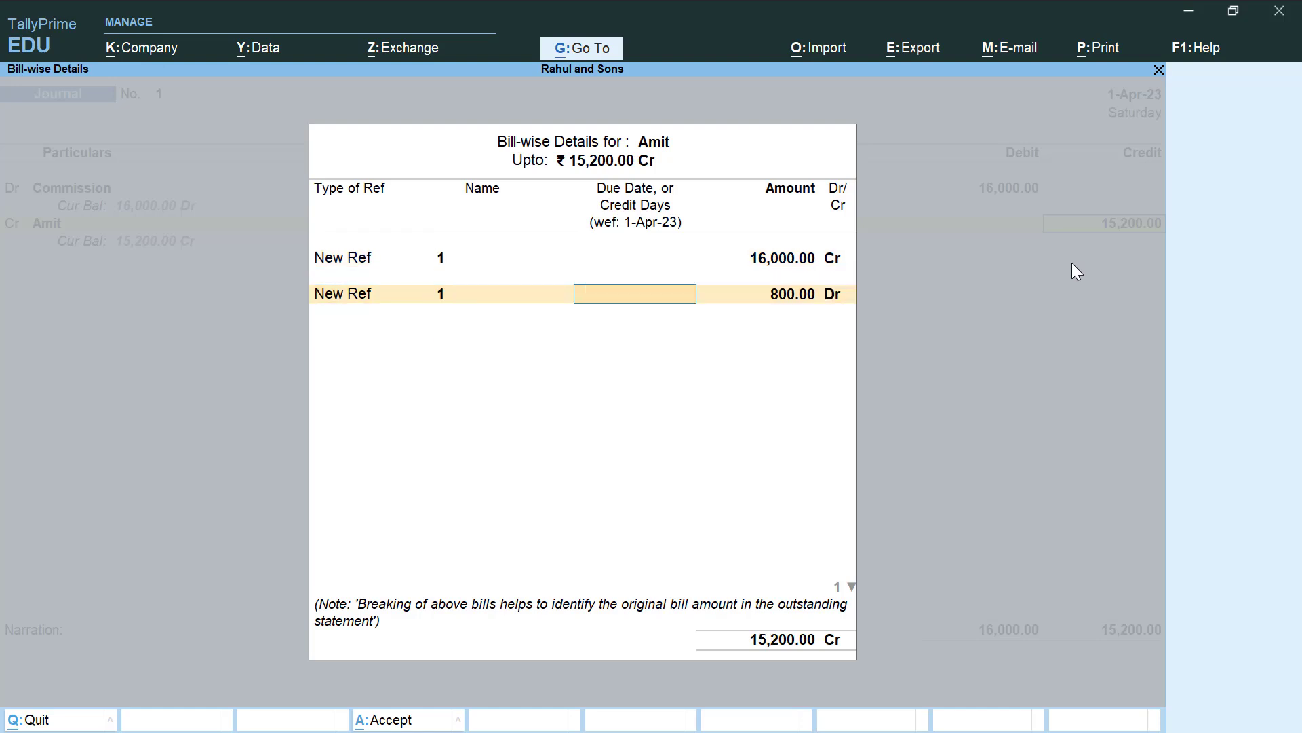
key("Return")
key("Return")
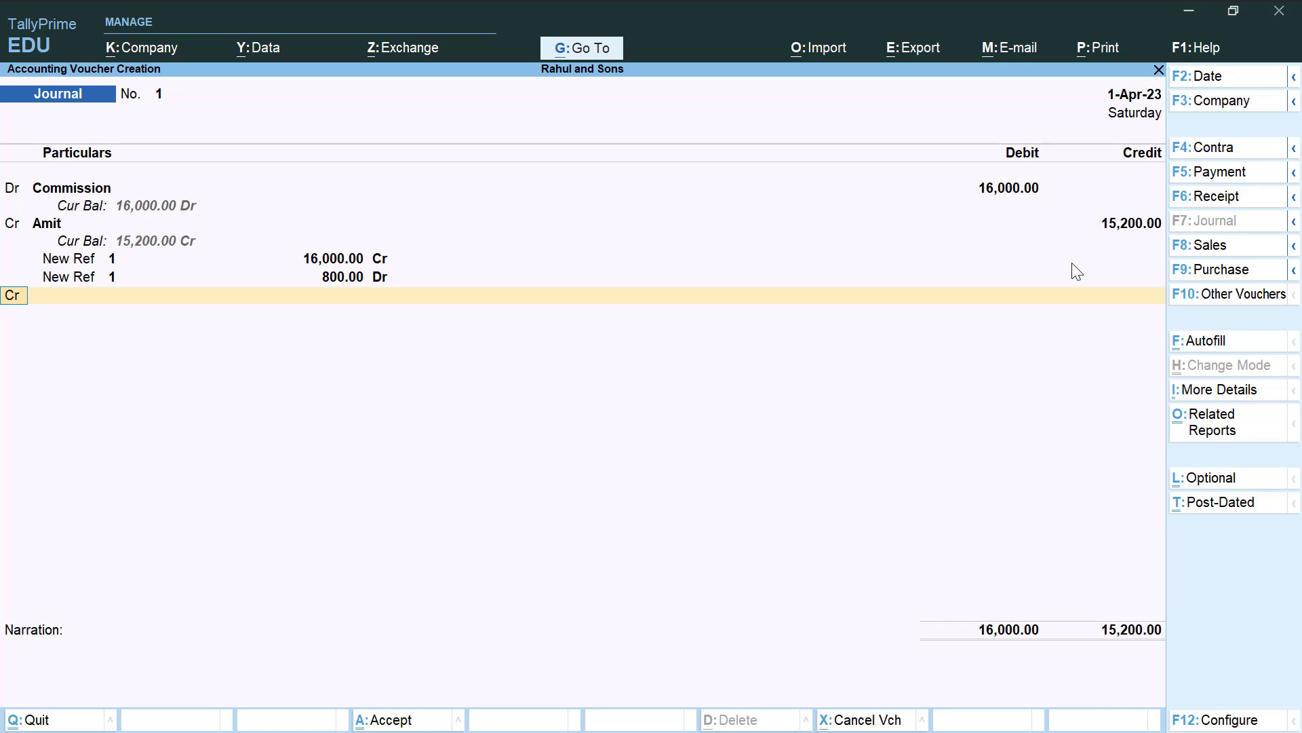
key("Return")
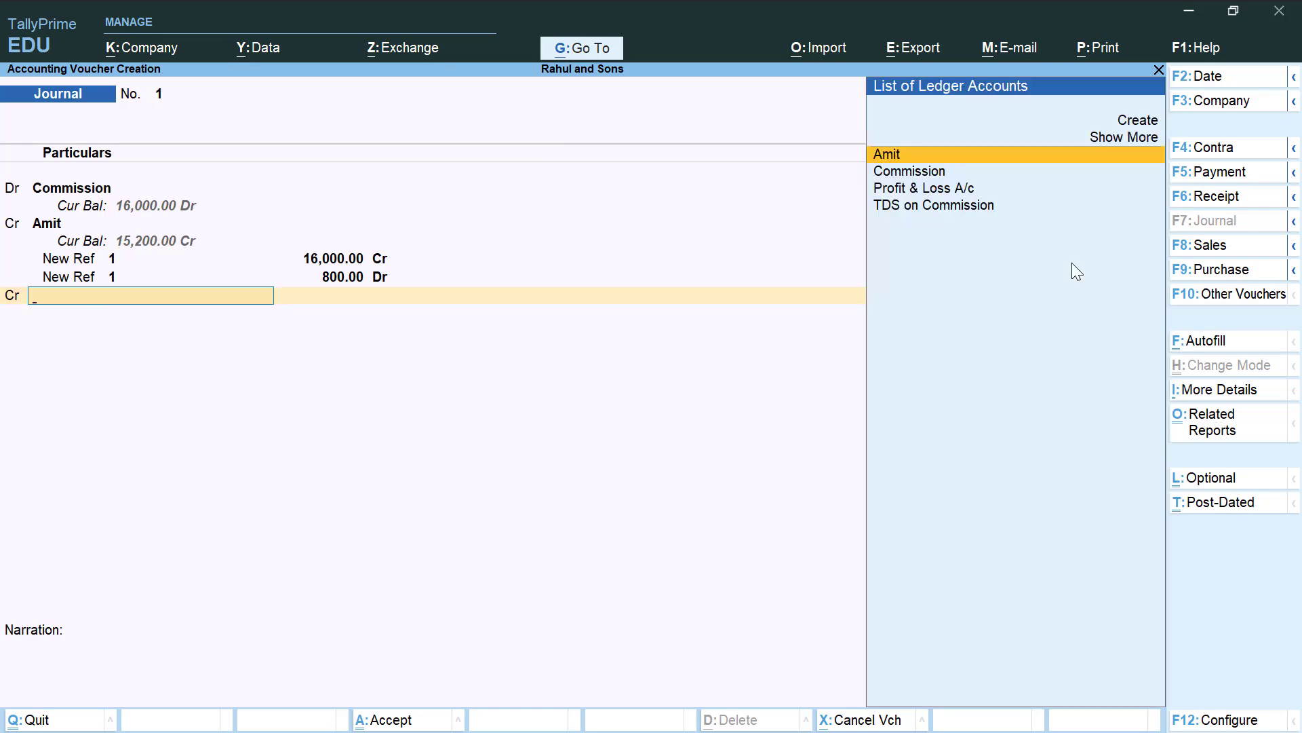
key("Down")
key("Down")
key("Down")
key("Return")
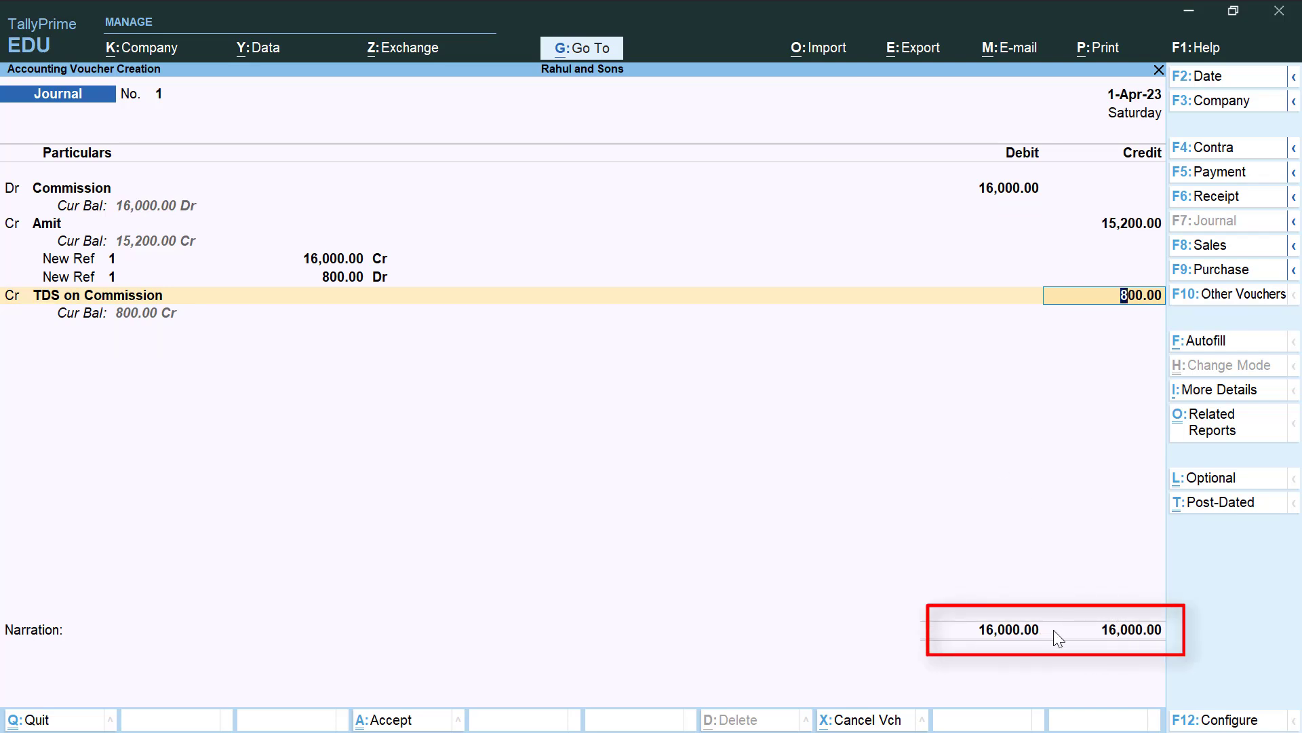
key("Return")
key("Return")
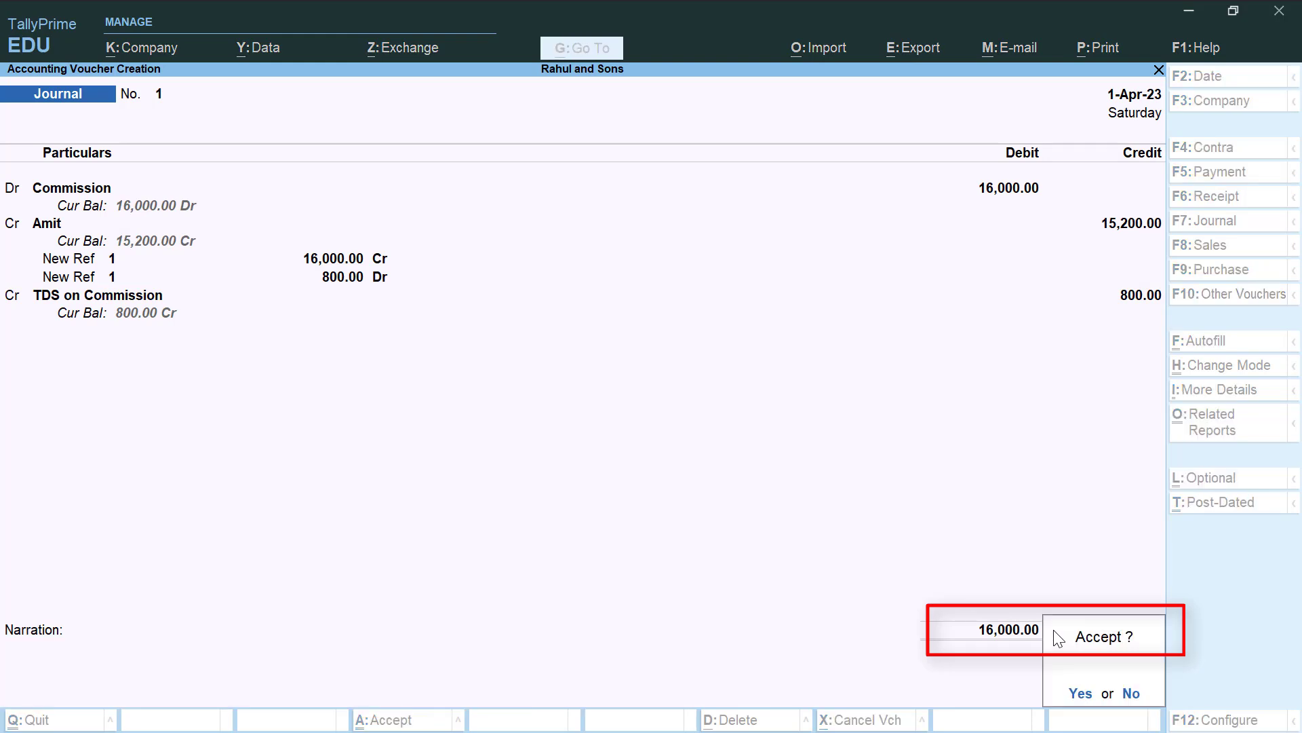
key("Return")
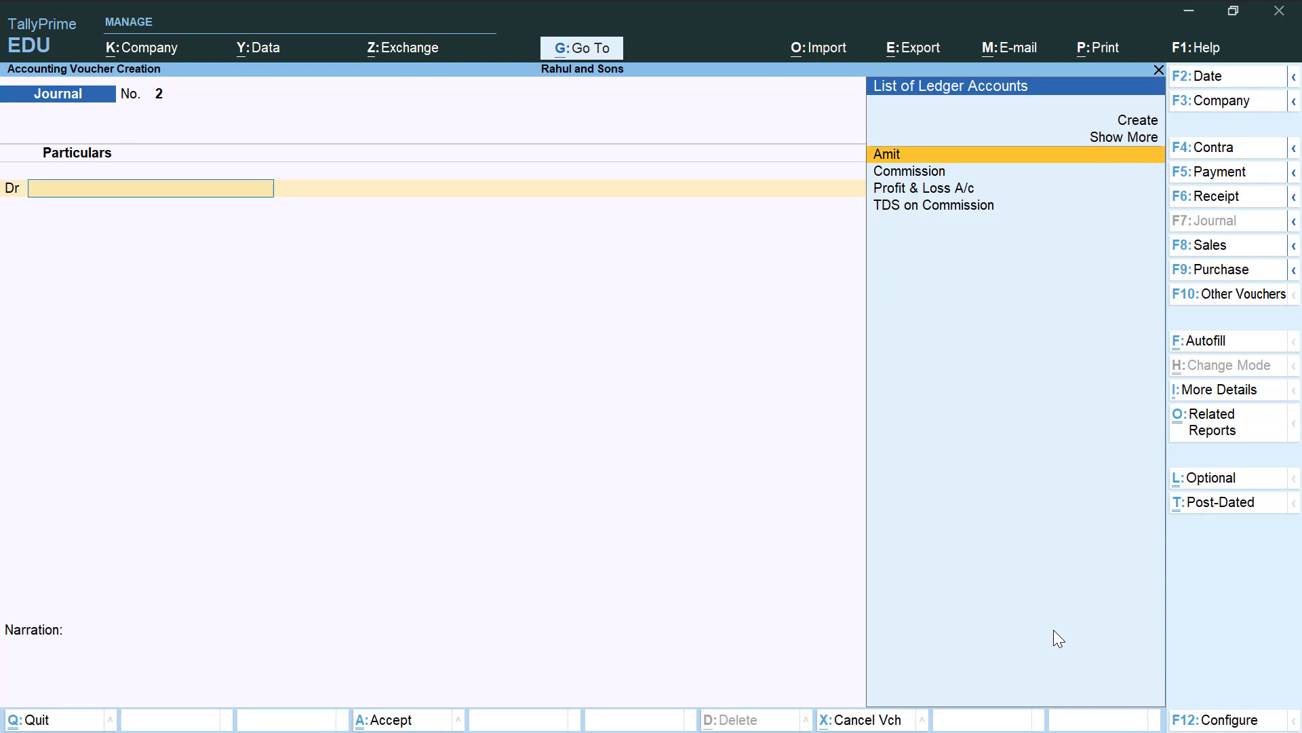
Start a payment voucher dated 1-May-23 debiting the agent 15,200 against reference 1
left_click(1223, 180)
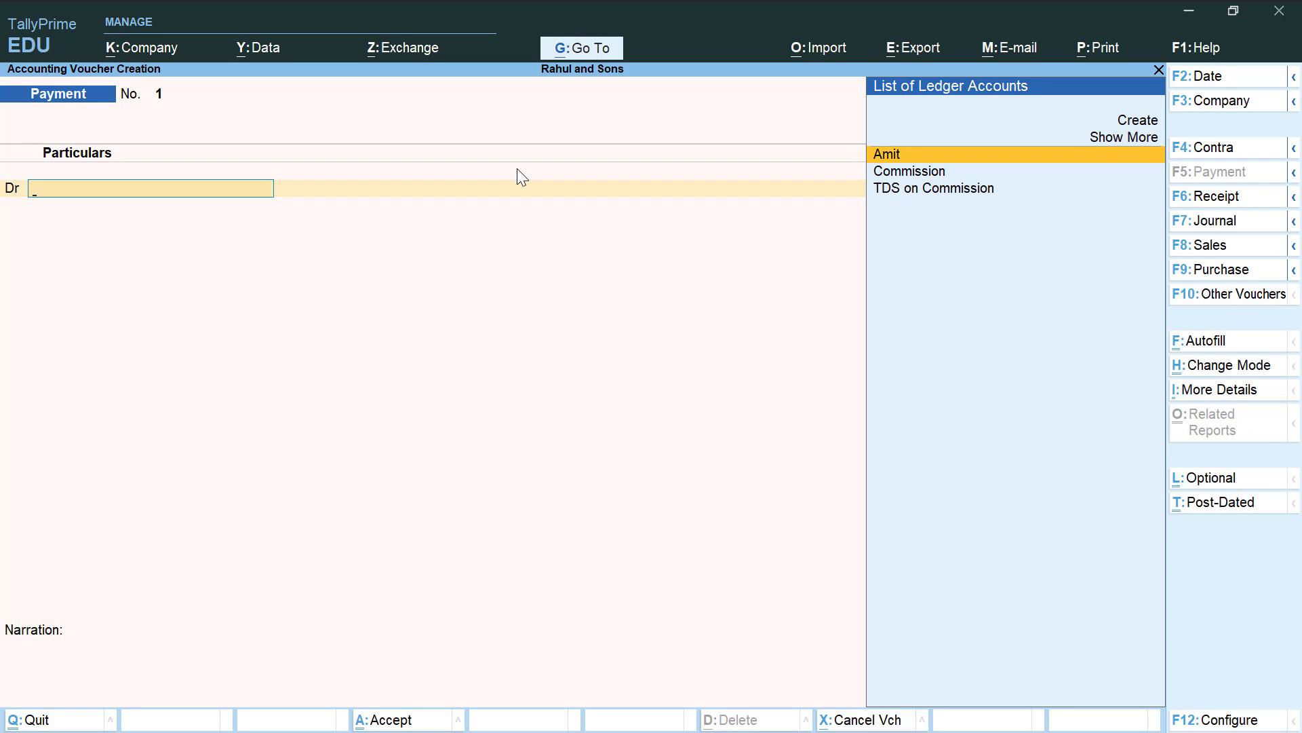
key("F2")
type("1-5")
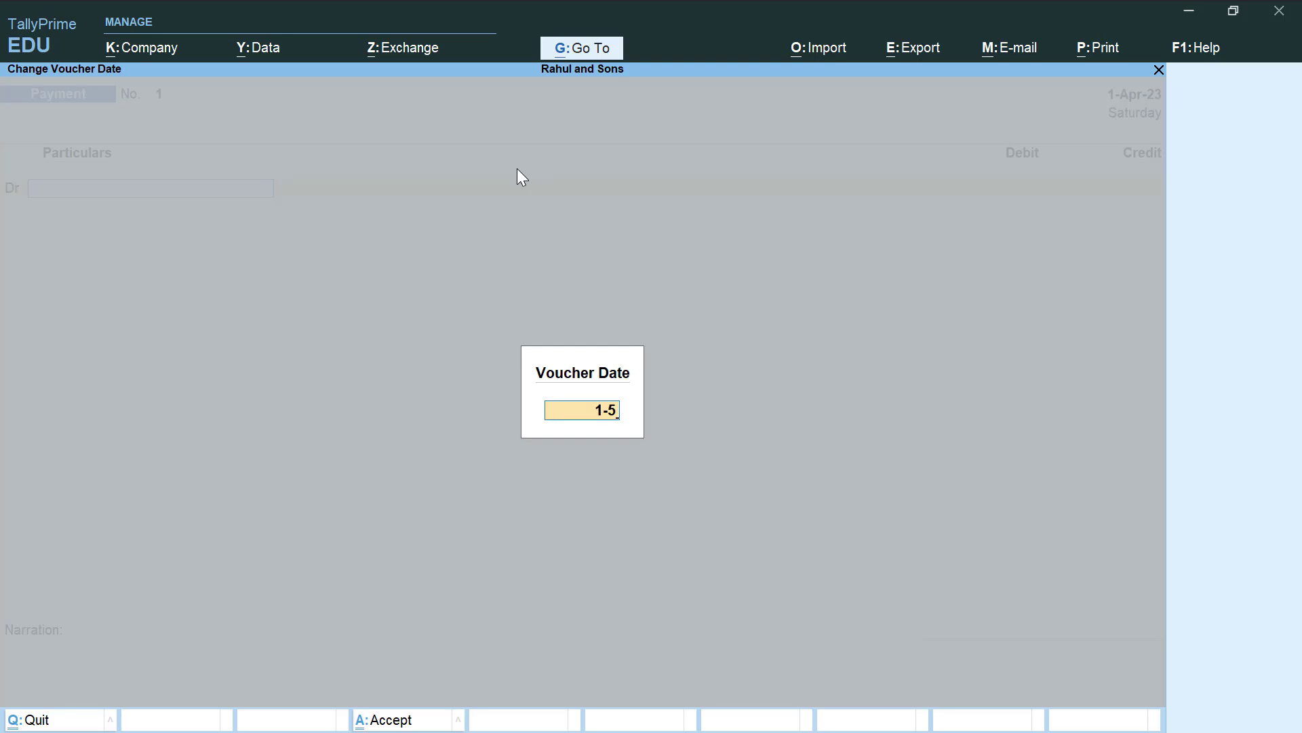
type("-2023")
key("Return")
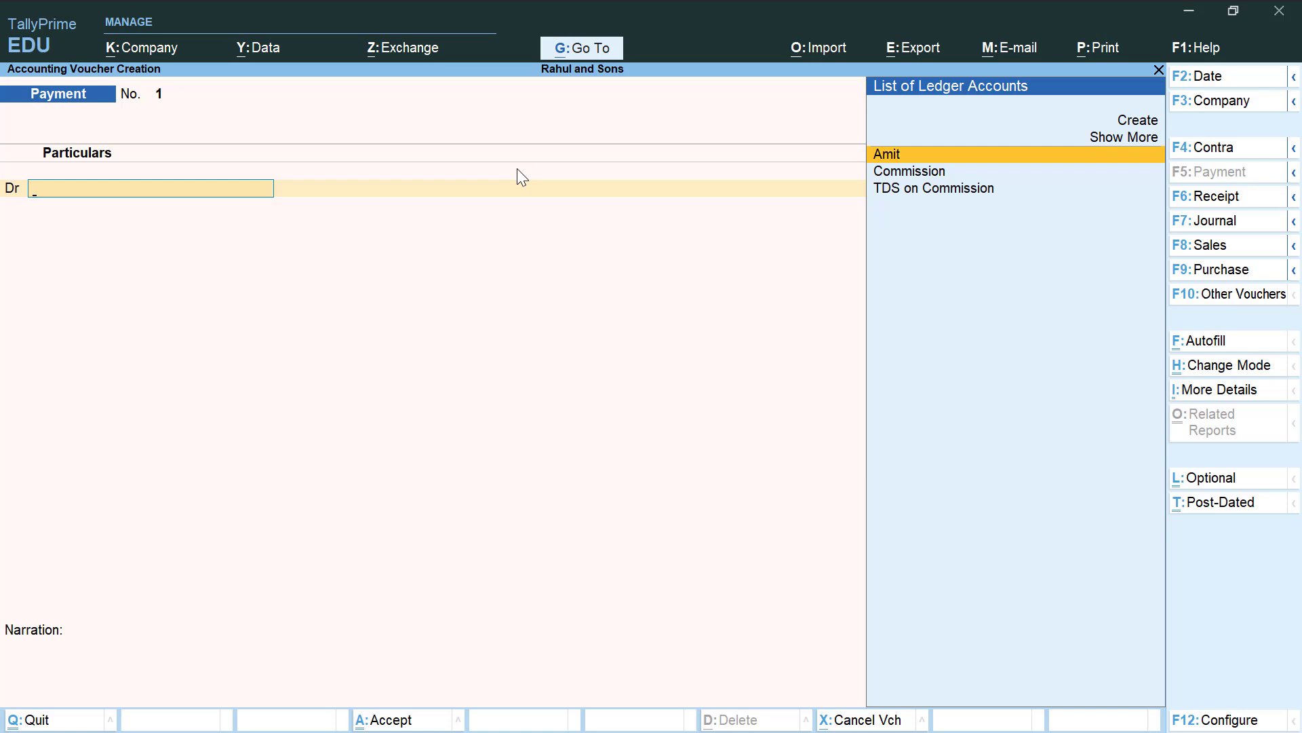
key("Return")
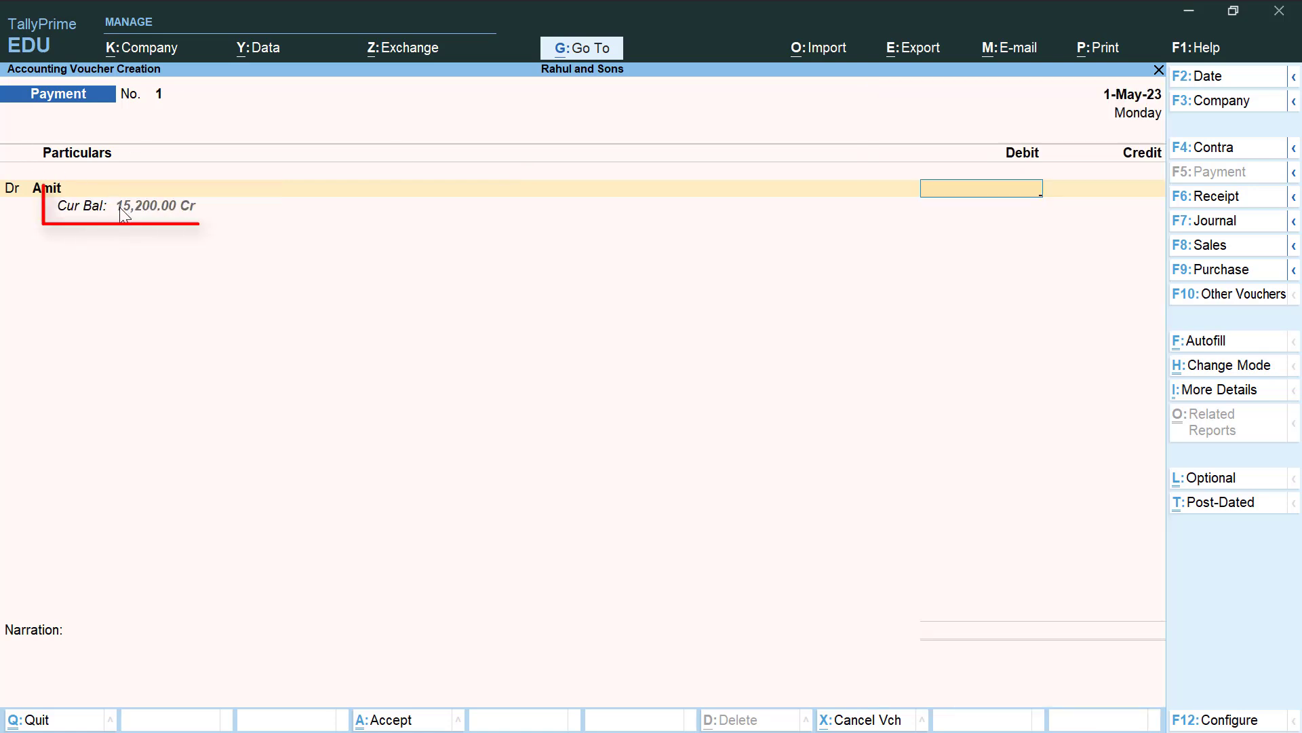
type("15200")
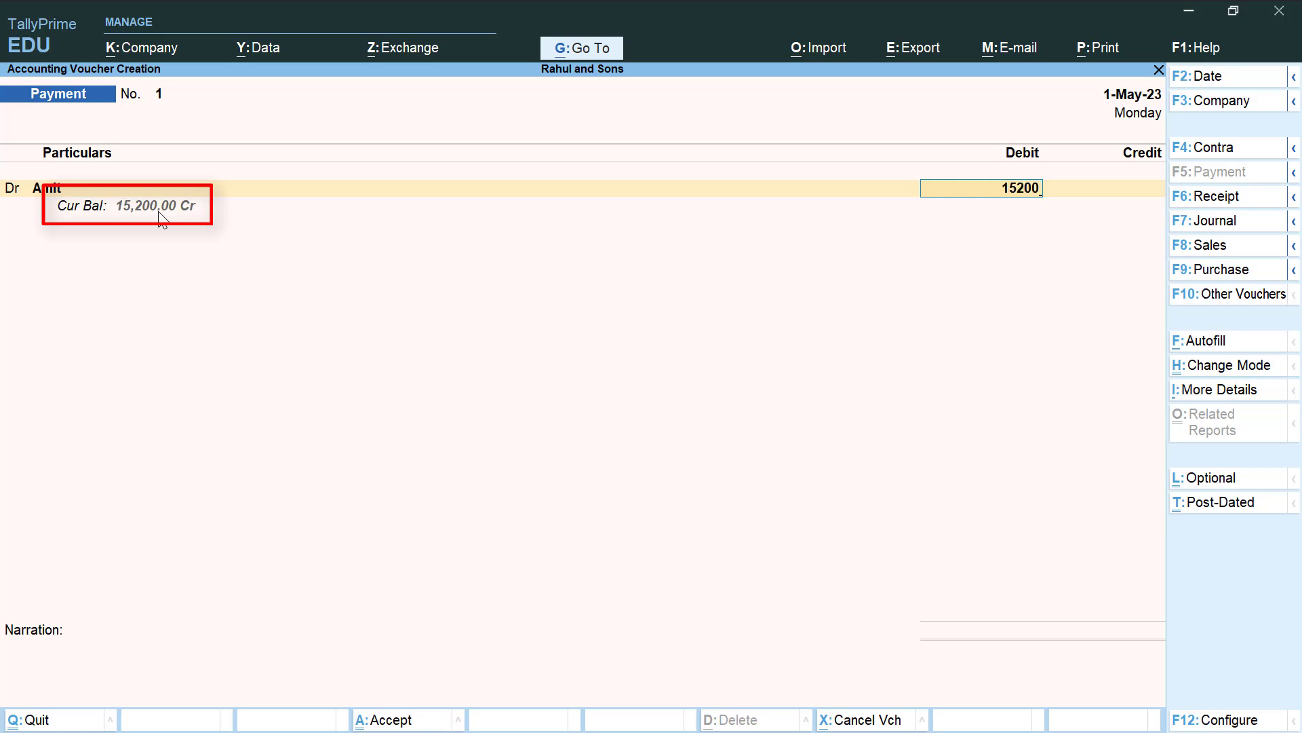
key("Return")
key("Return")
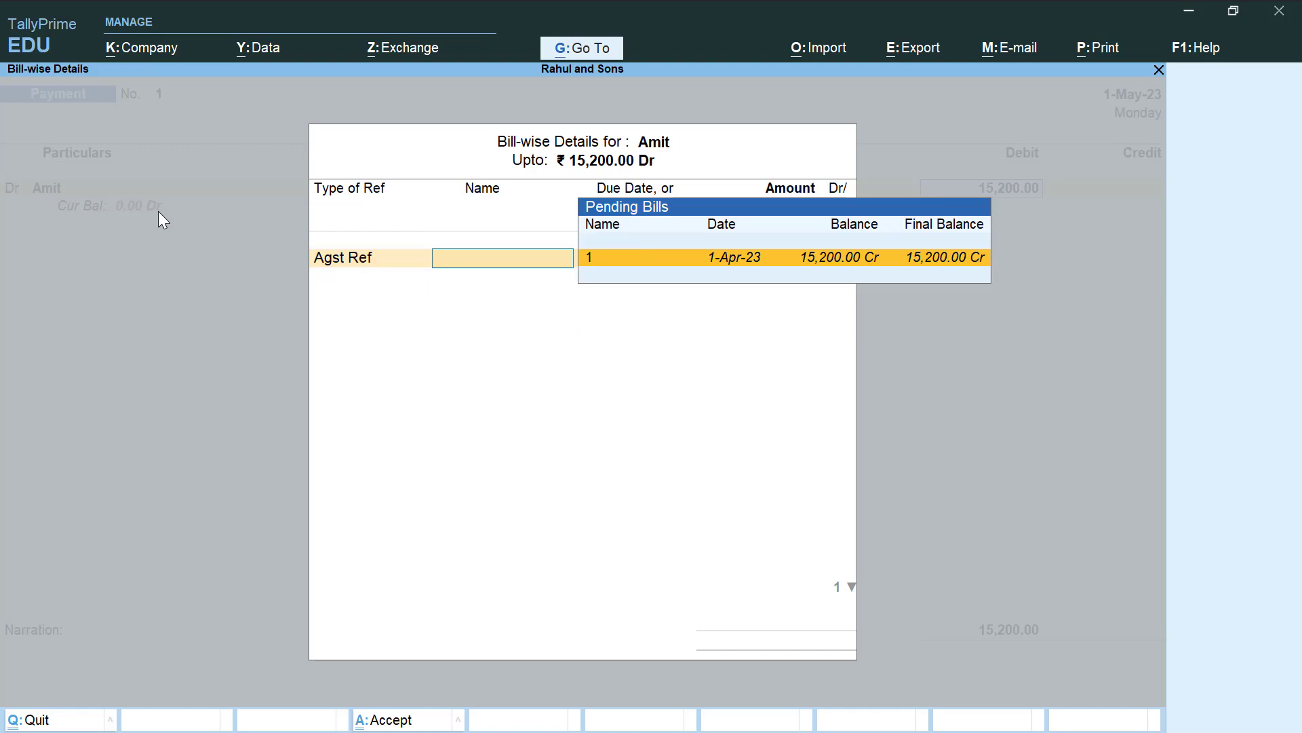
key("Return")
key("Return")
key("Return")
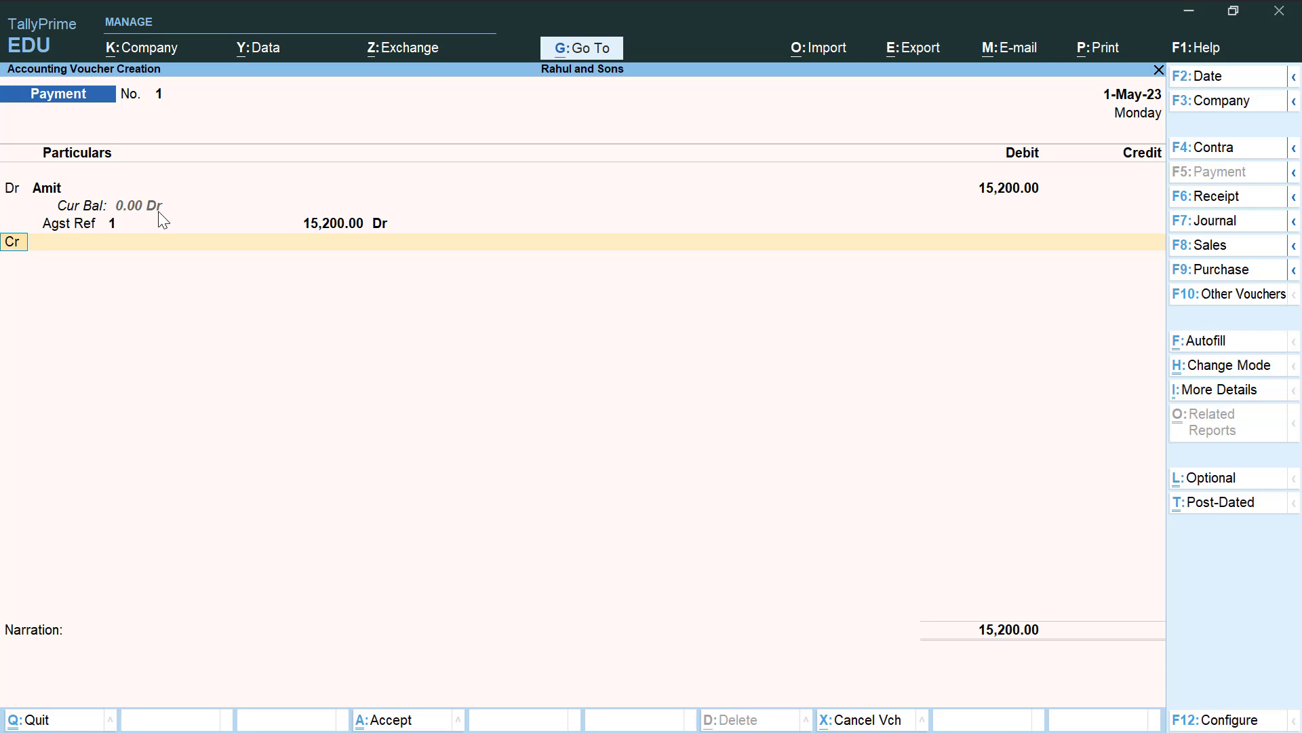
Credit Cash 15,200, save the payment, and exit to the Gateway
key("Return")
key("Down")
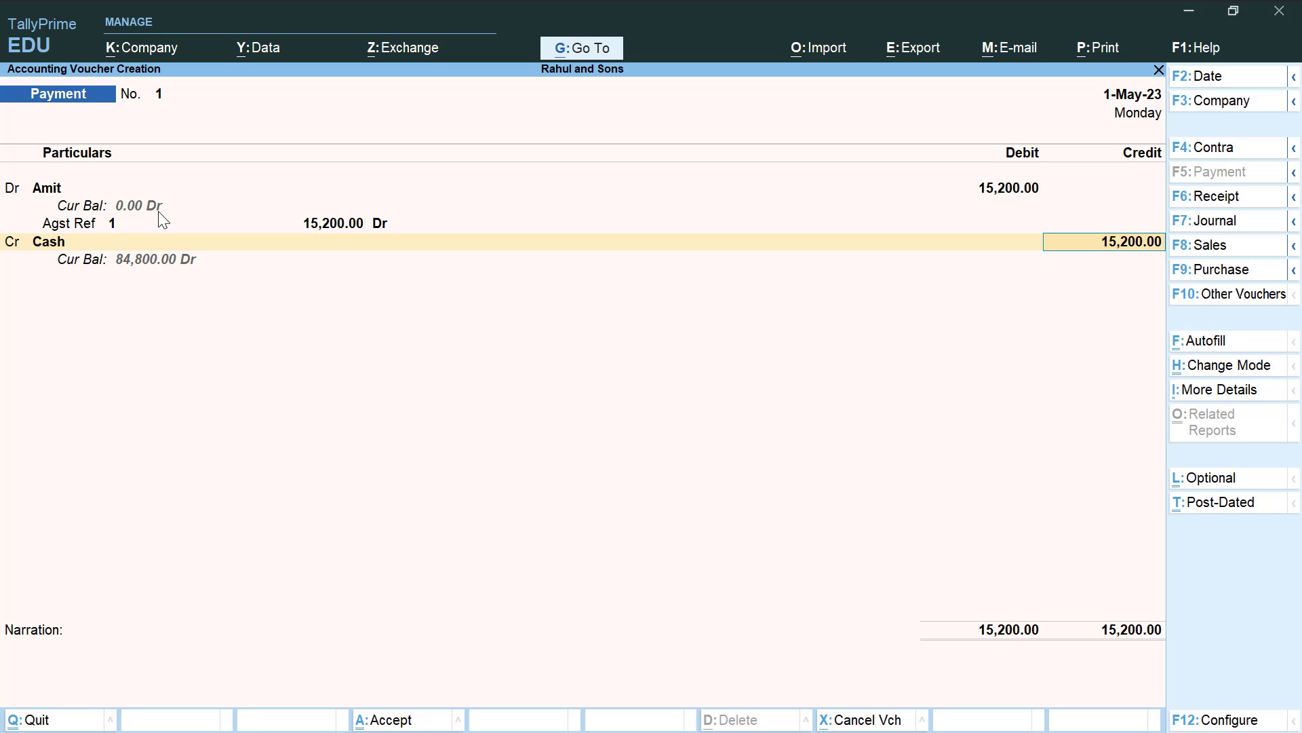
key("Return")
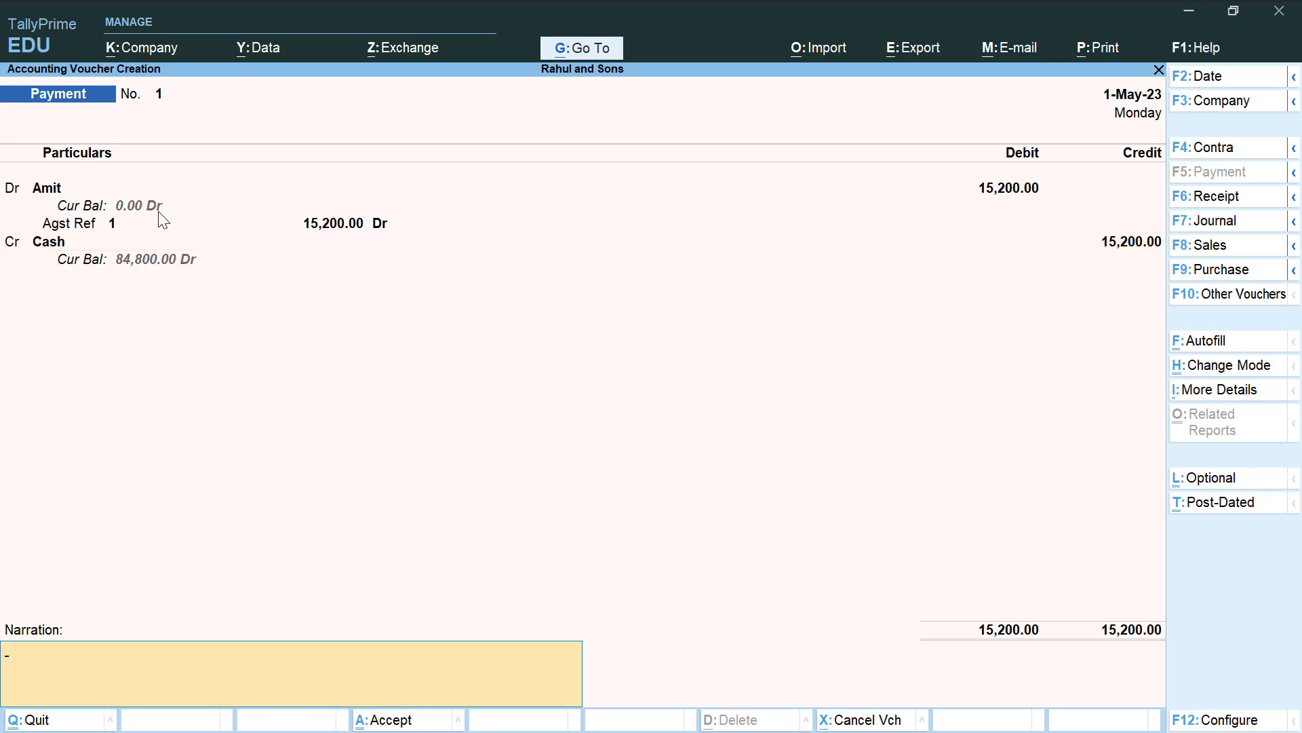
key("Return")
key("Return")
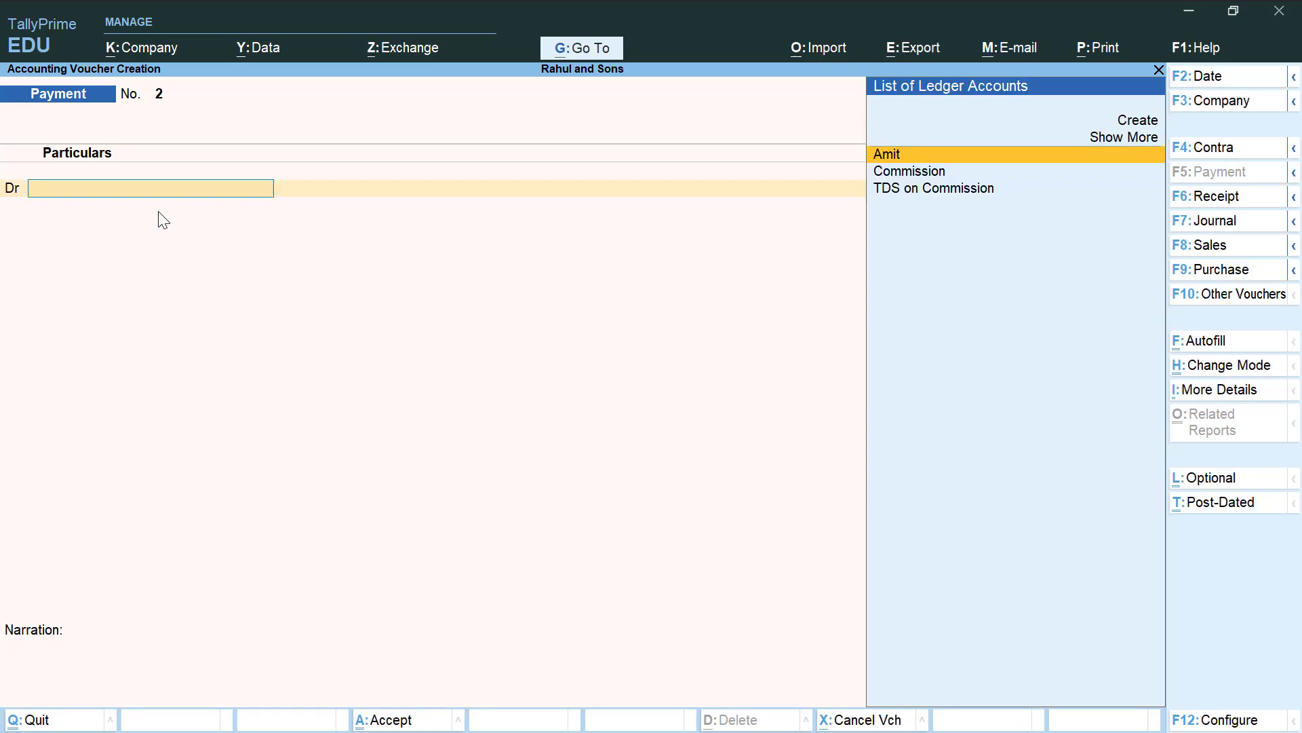
key("Escape")
Review the Balance Sheet's Current Liabilities (800.00 under Duties & Taxes), then return to Gateway of Tally
key("Return")
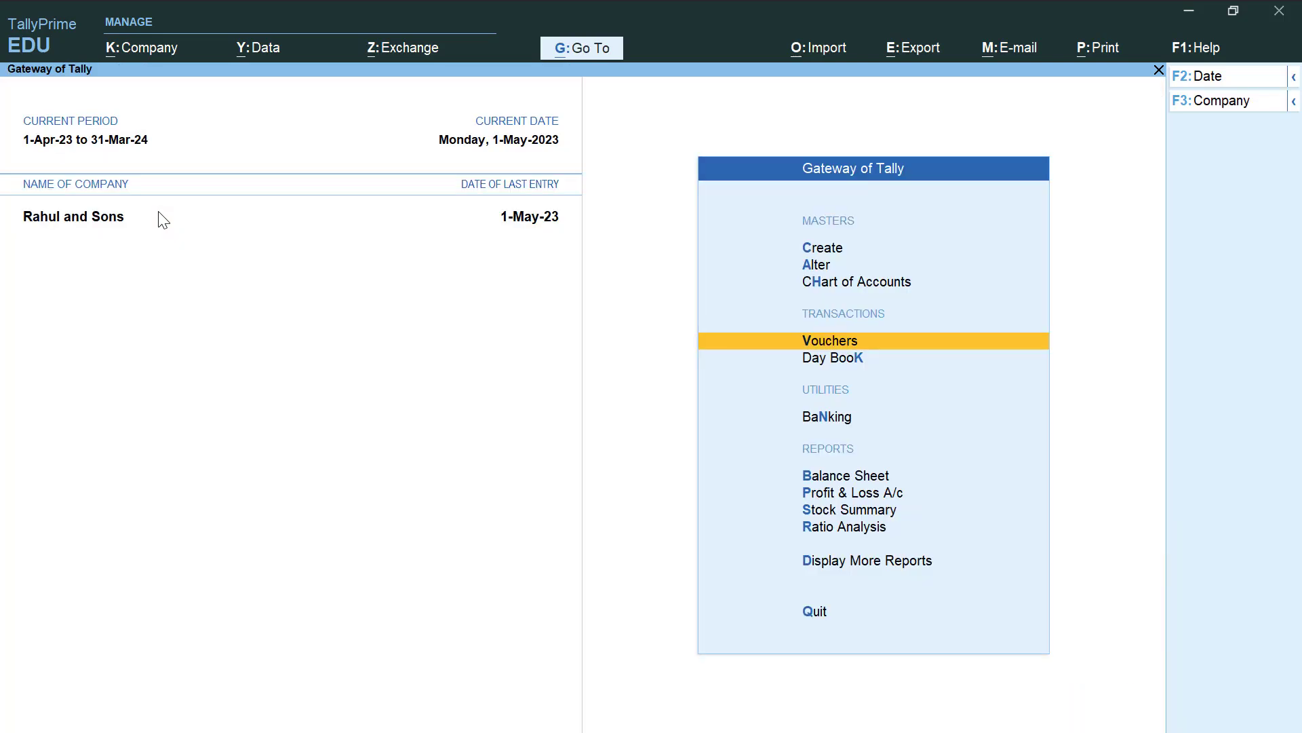
key("Down")
key("Down")
key("Down")
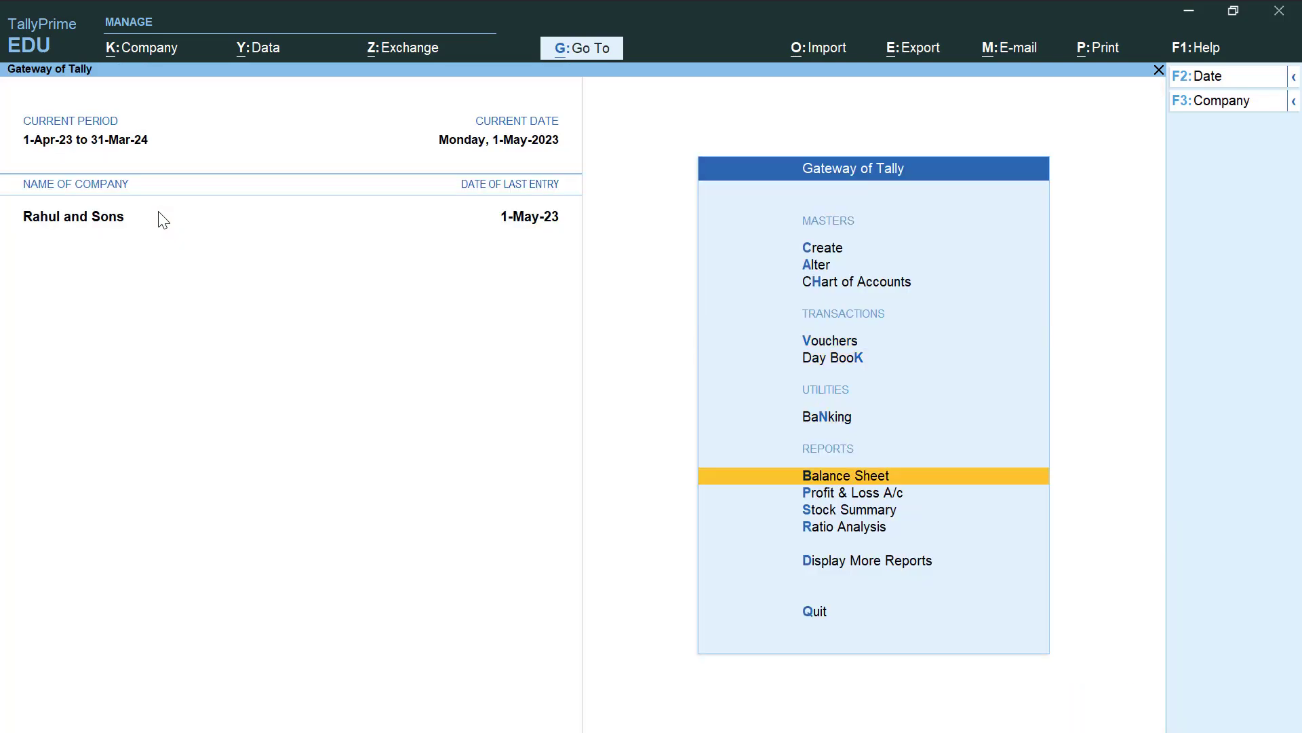
key("Return")
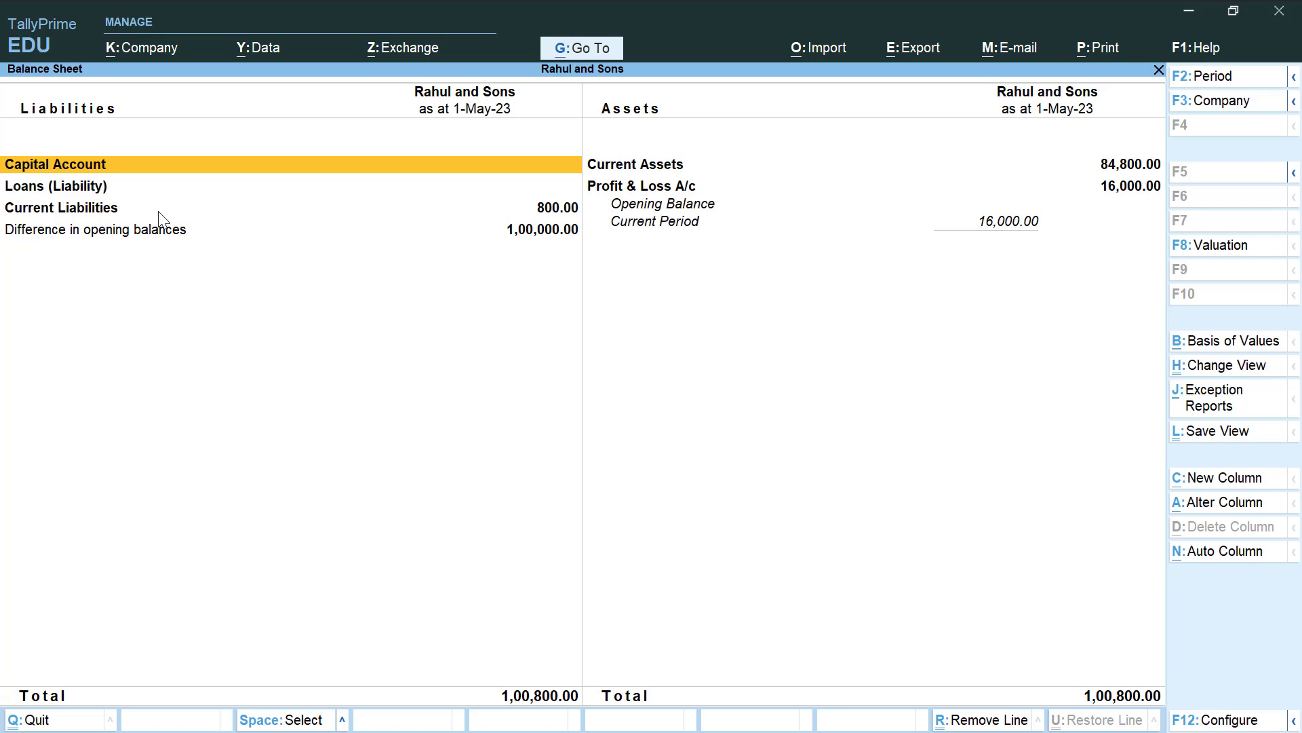
key("Down")
key("Down")
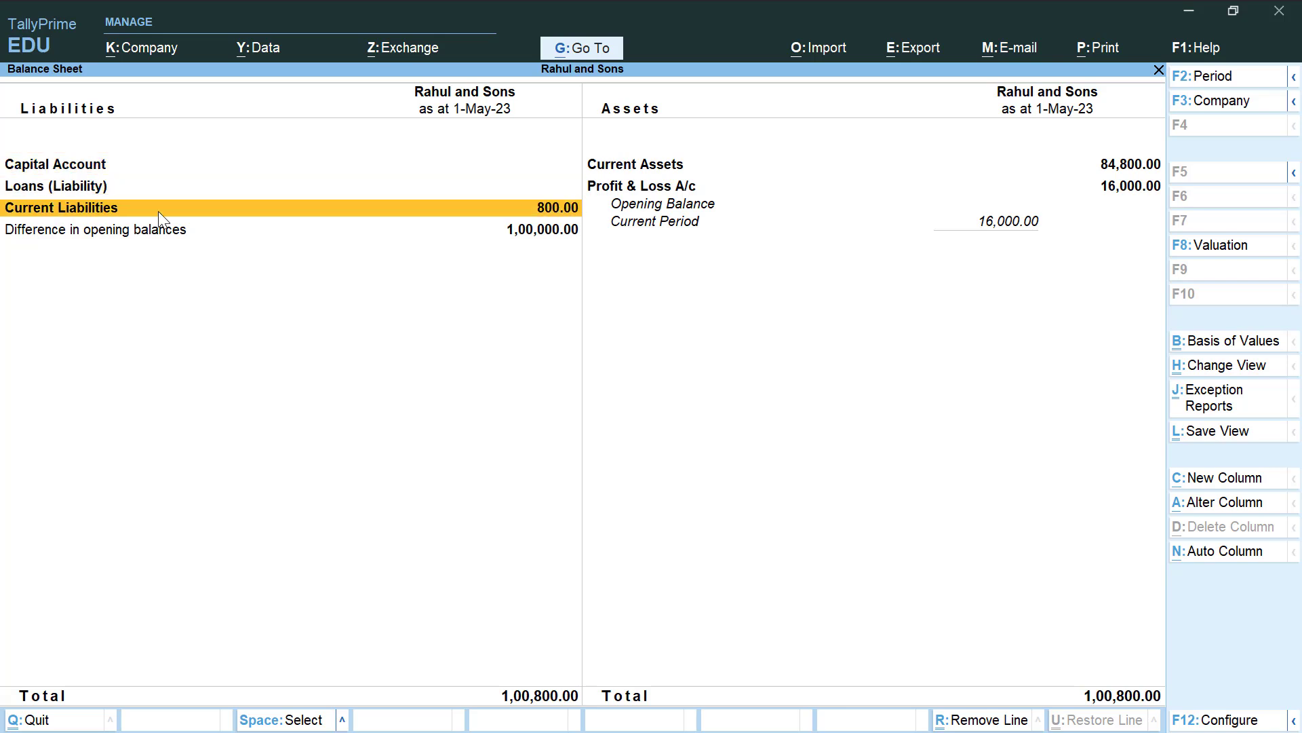
key("Return")
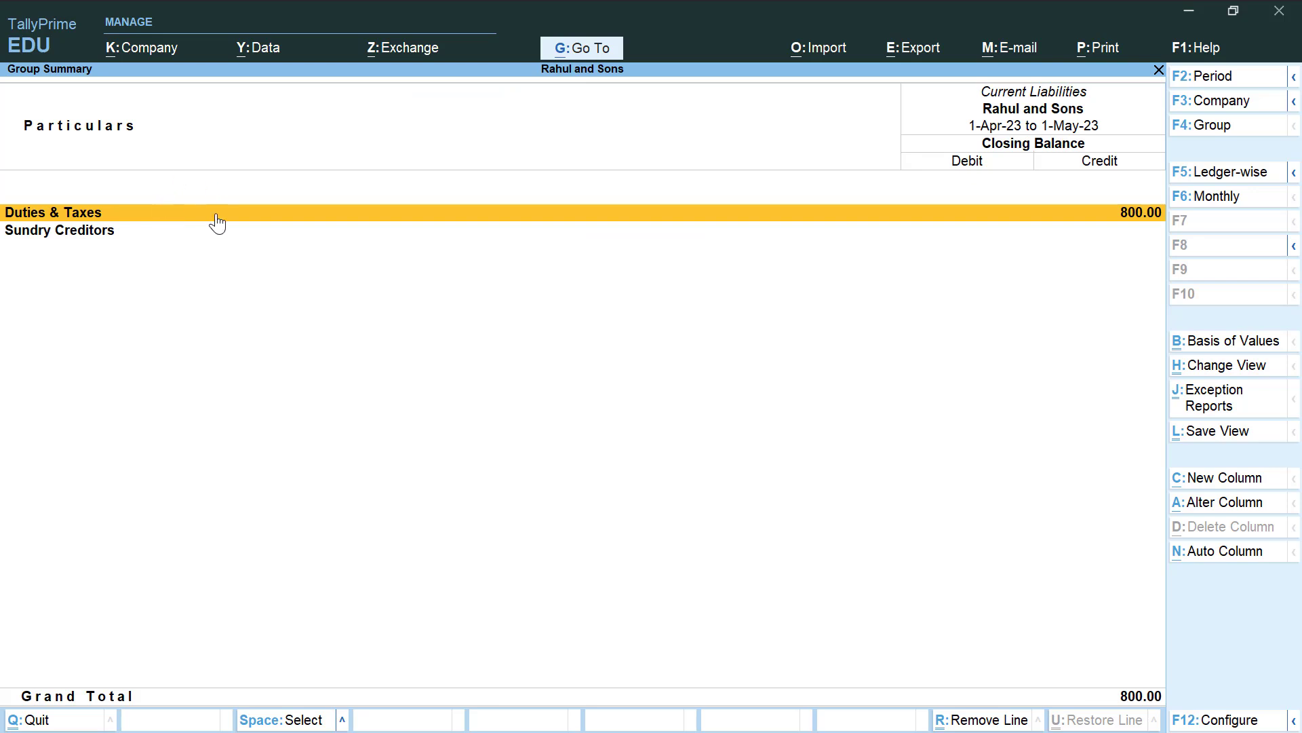
key("Escape")
key("Escape")
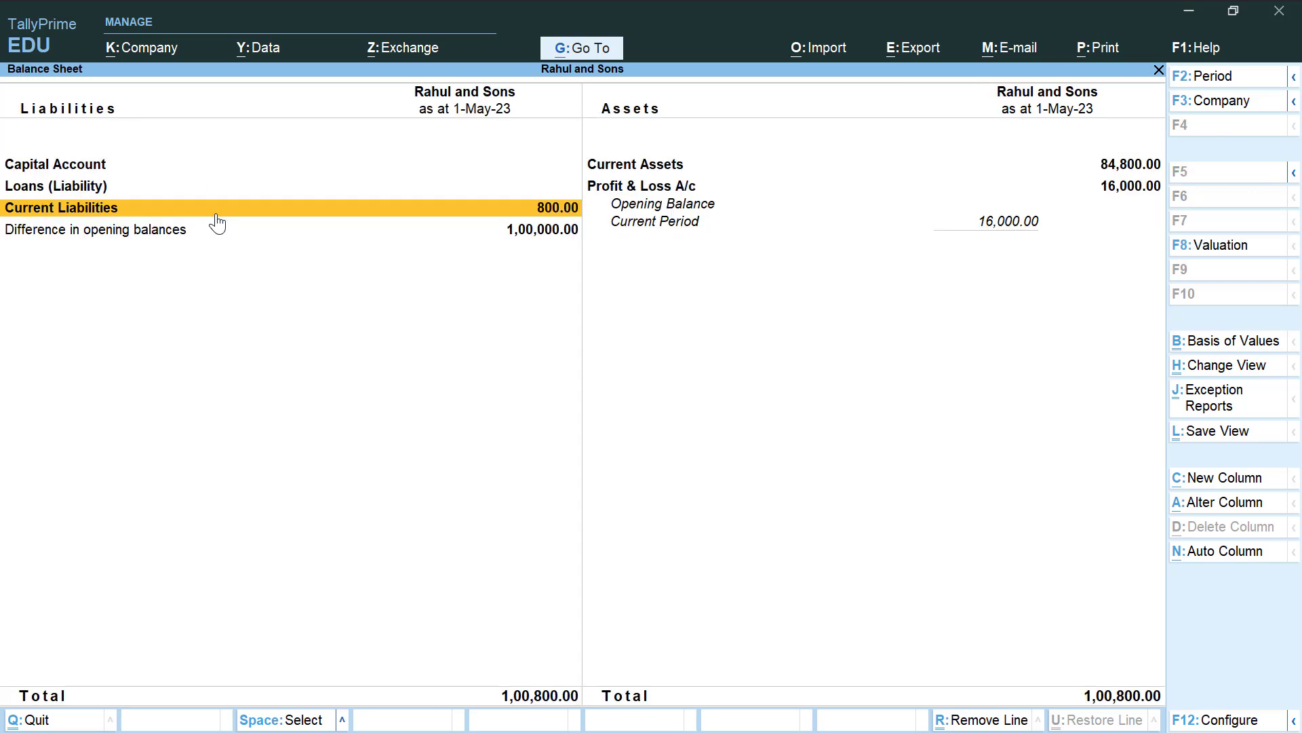
key("Down")
key("Down")
key("Down")
key("Down")
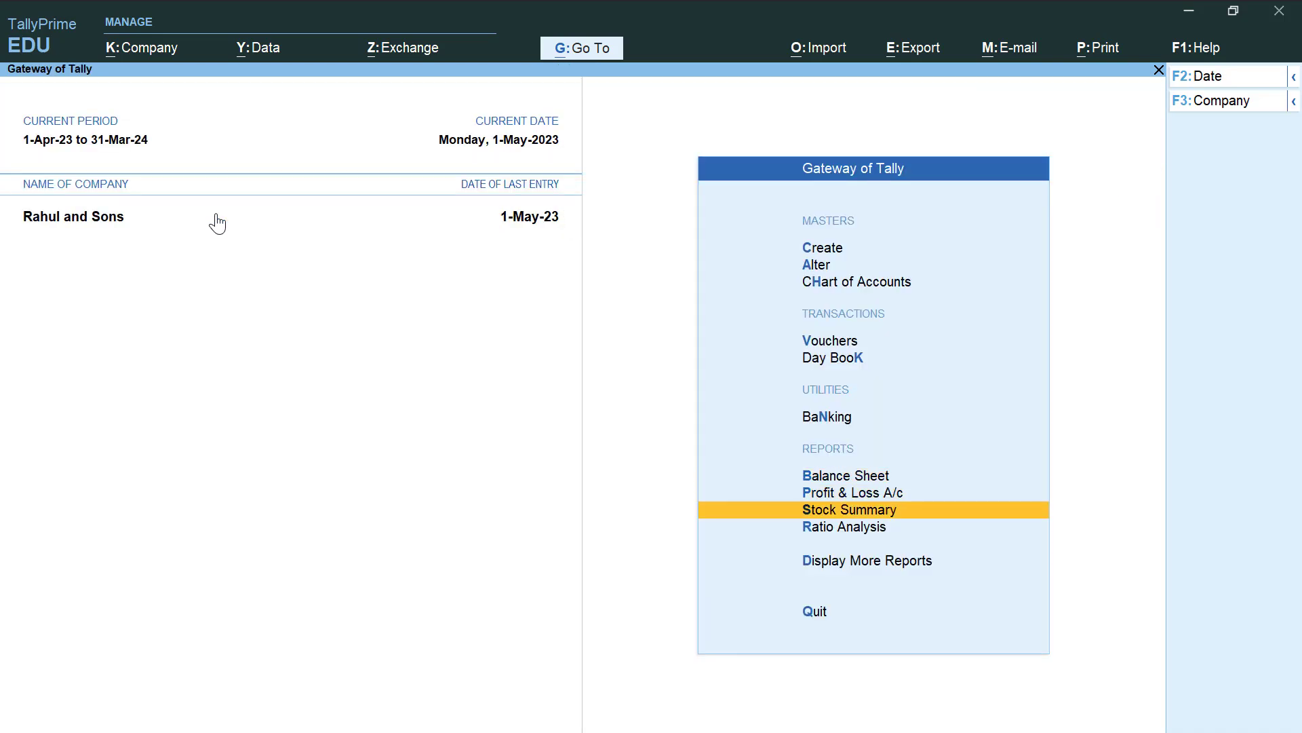
Open the TDS Form 26Q report (800.00 deducted on 16,000.00, 800.00 payable) and start a statutory payment
key("Return")
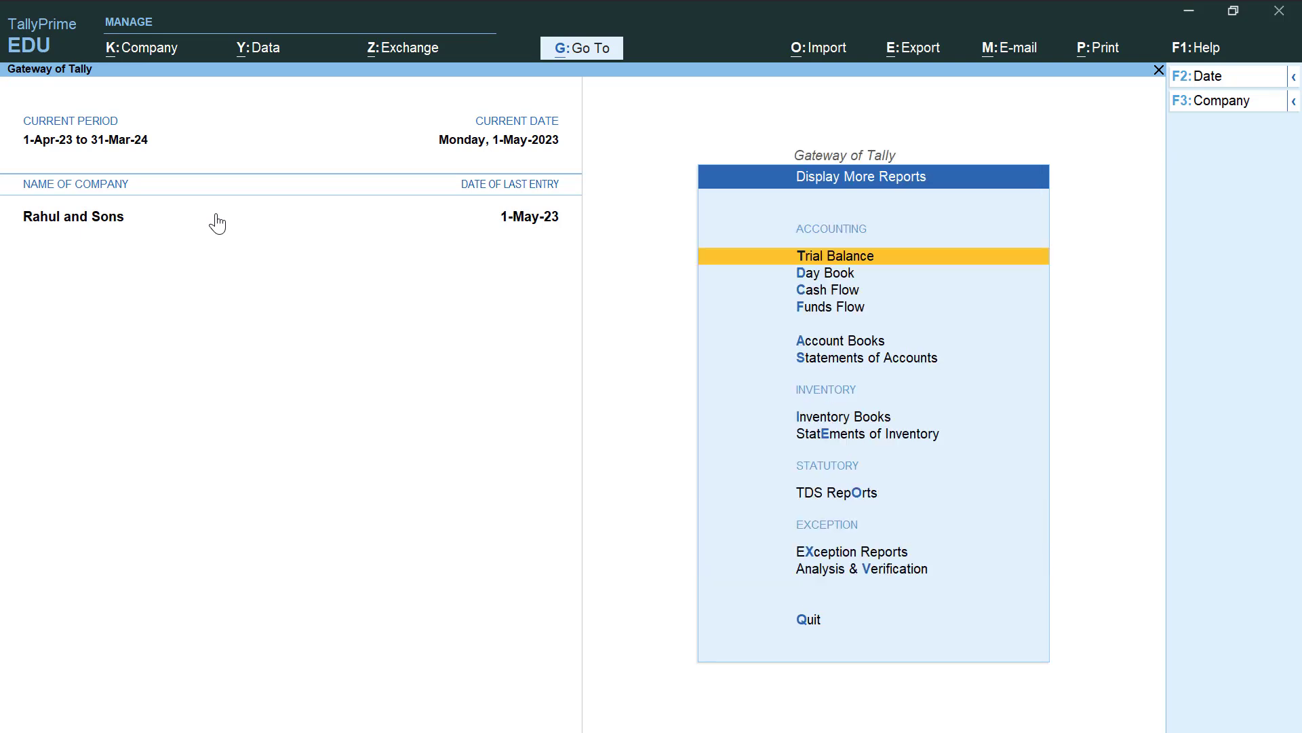
key("Down")
key("Down")
key("Down")
key("Down")
key("Down")
key("Down")
key("Down")
key("Down")
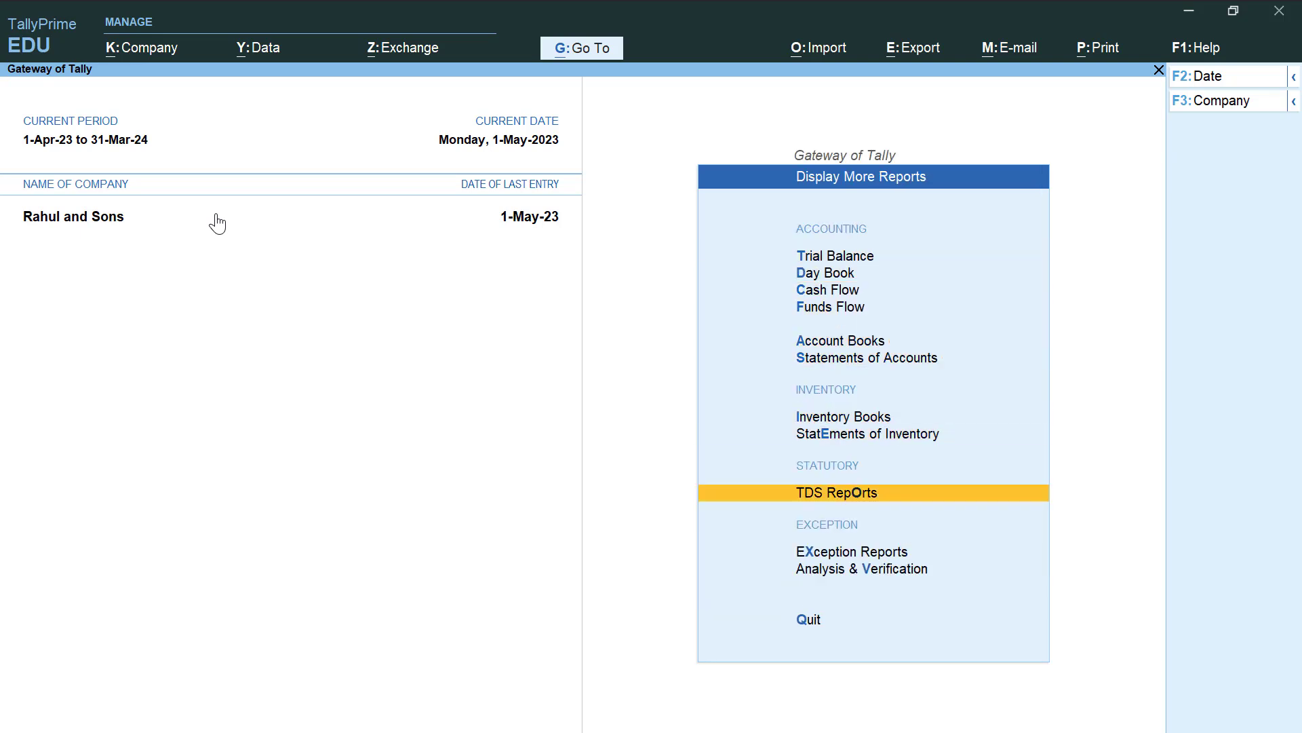
key("Return")
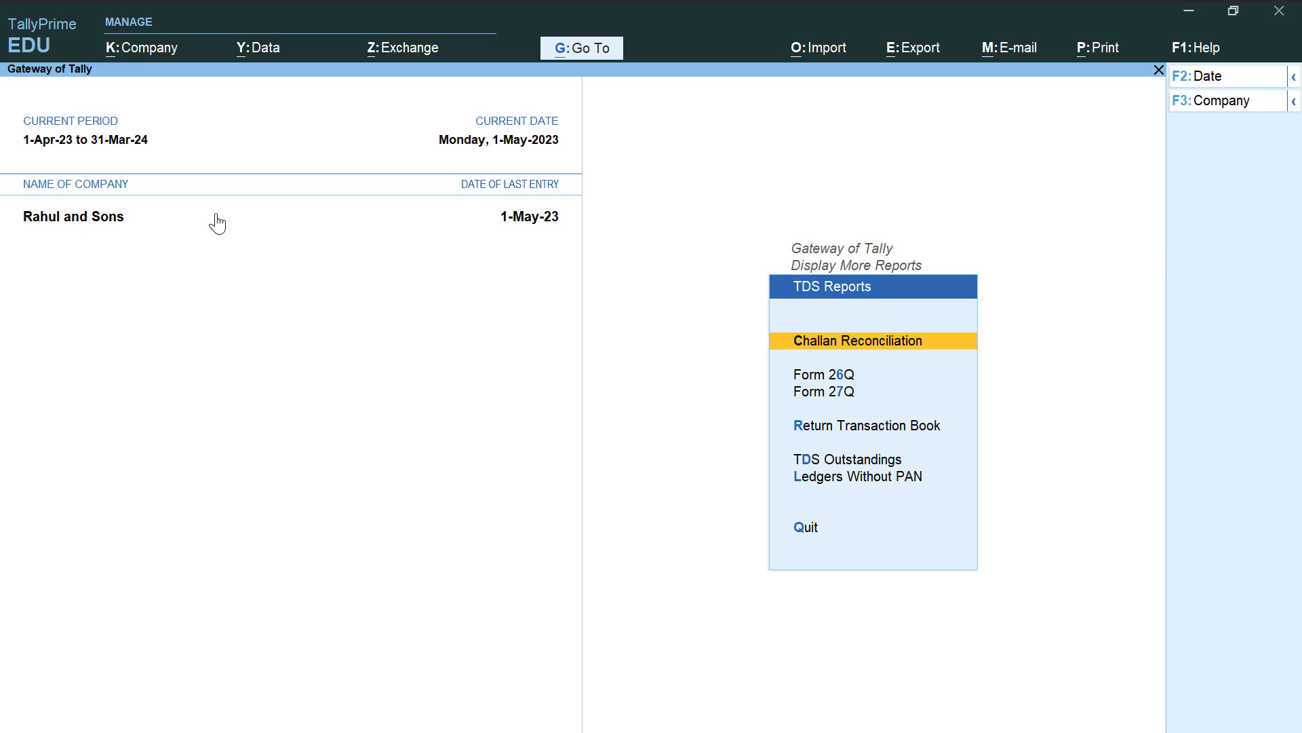
key("Down")
key("Return")
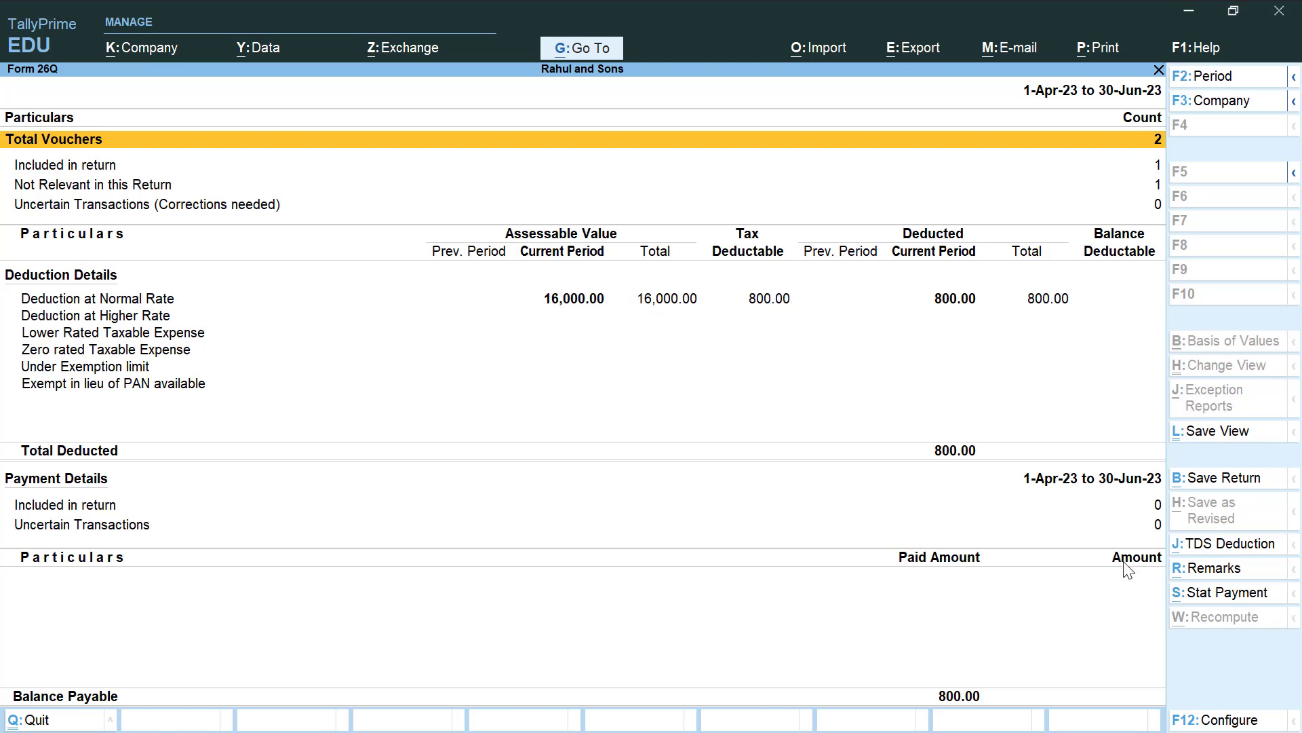
left_click(1198, 597)
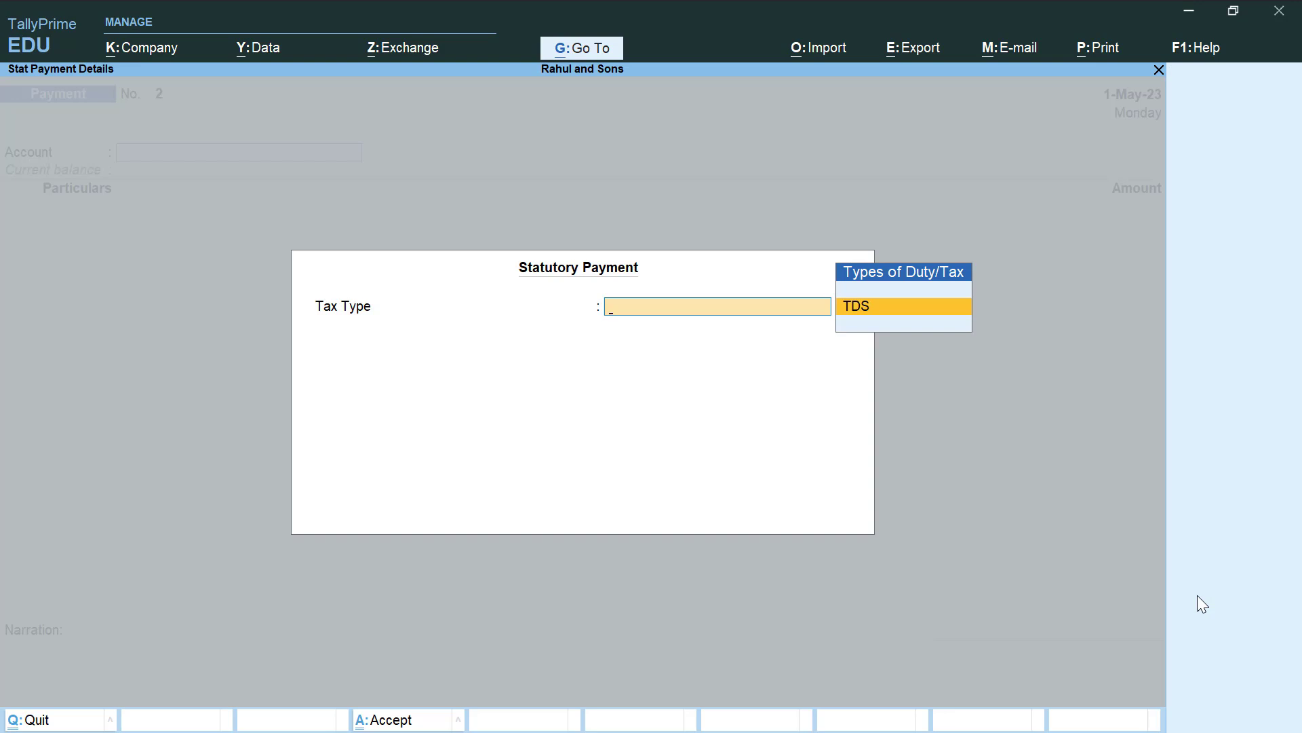
Choose TDS for the period 1-May-23 to 31-May-23
key("Return")
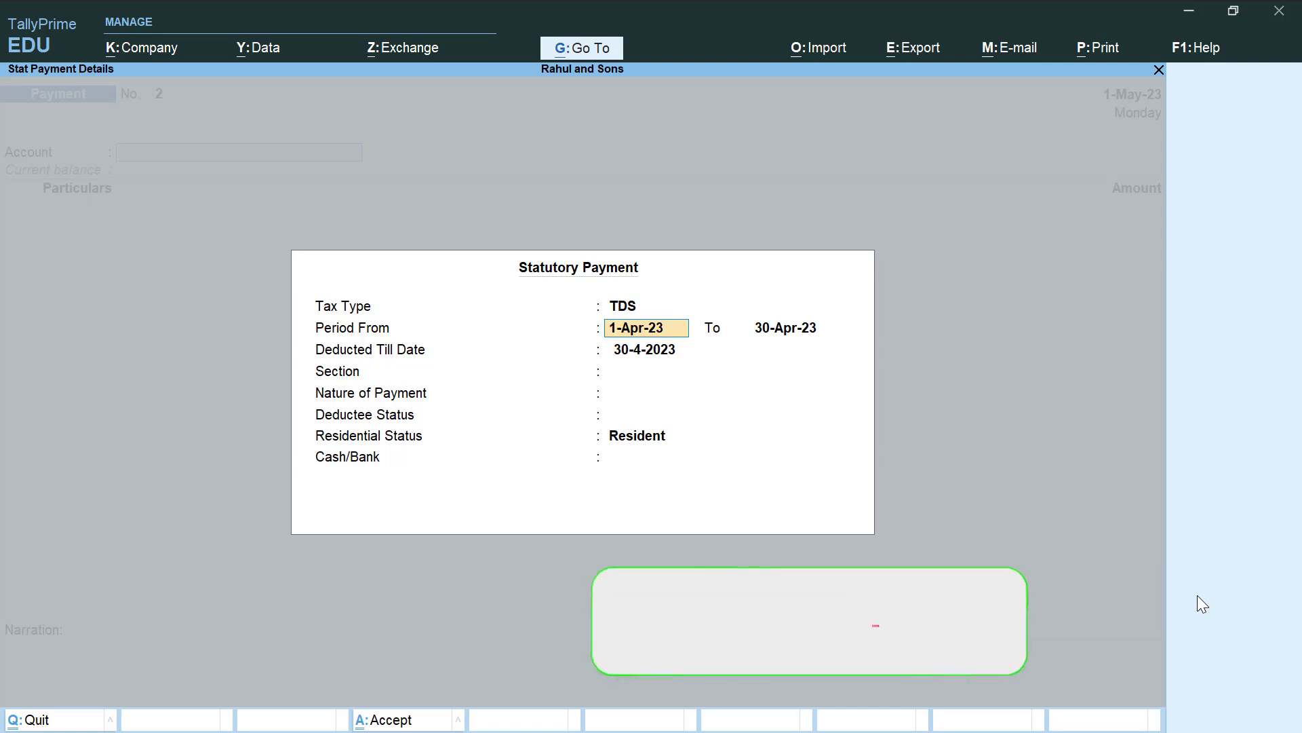
type("1")
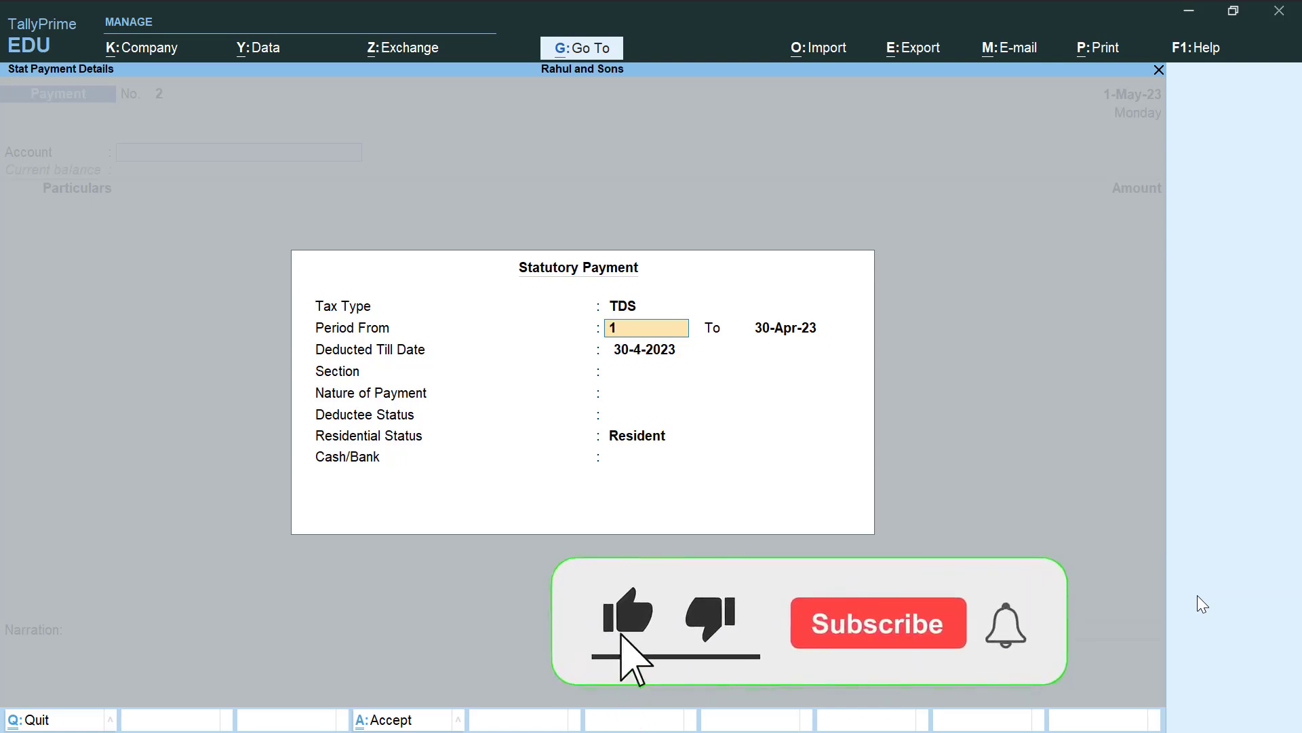
type("-5")
key("Return")
type("31")
key("Return")
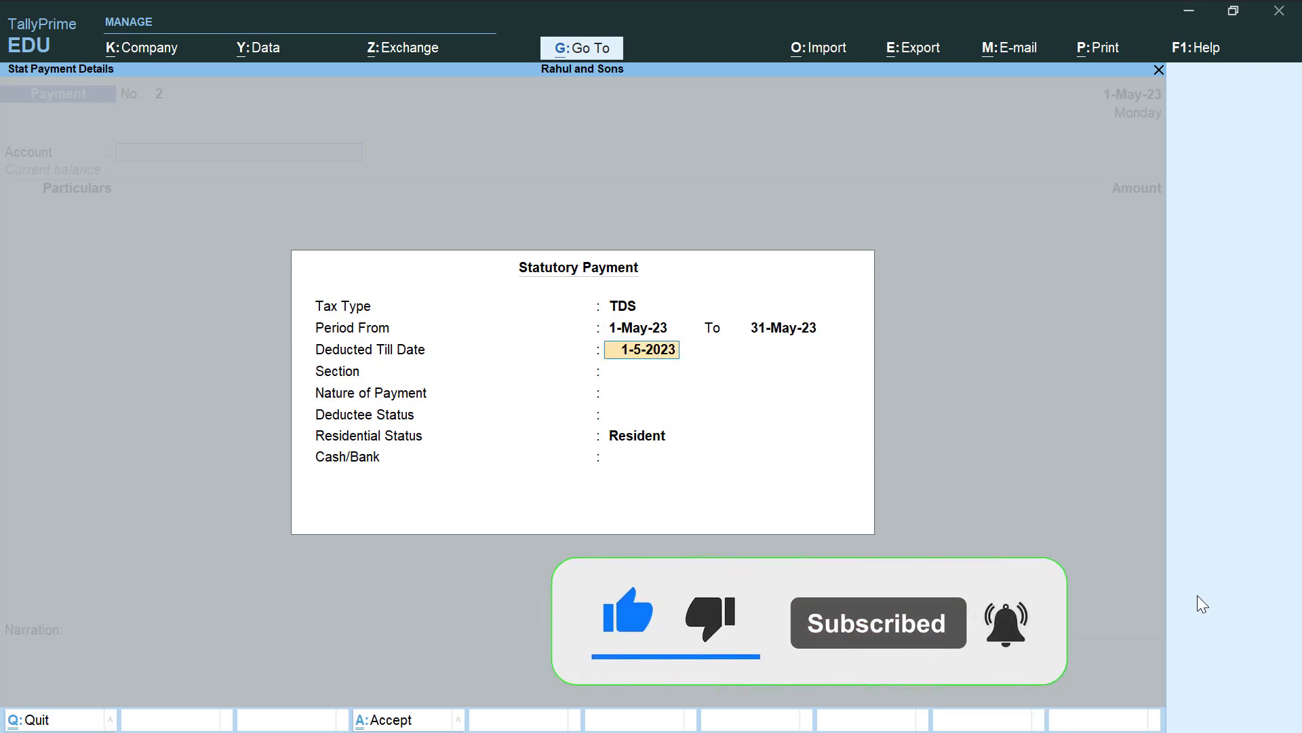
key("Return")
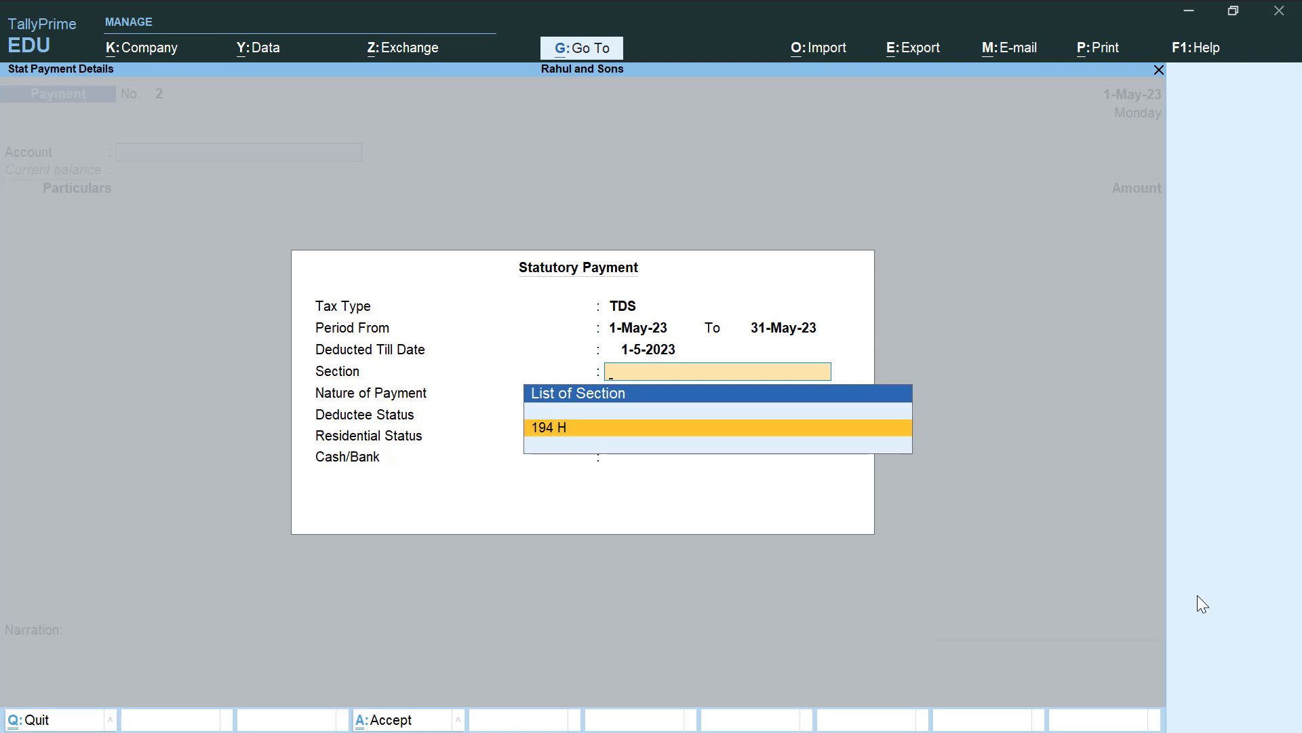
Select section 194 H, Payment for Commission, Non Company deductee, paid from Cash
key("Return")
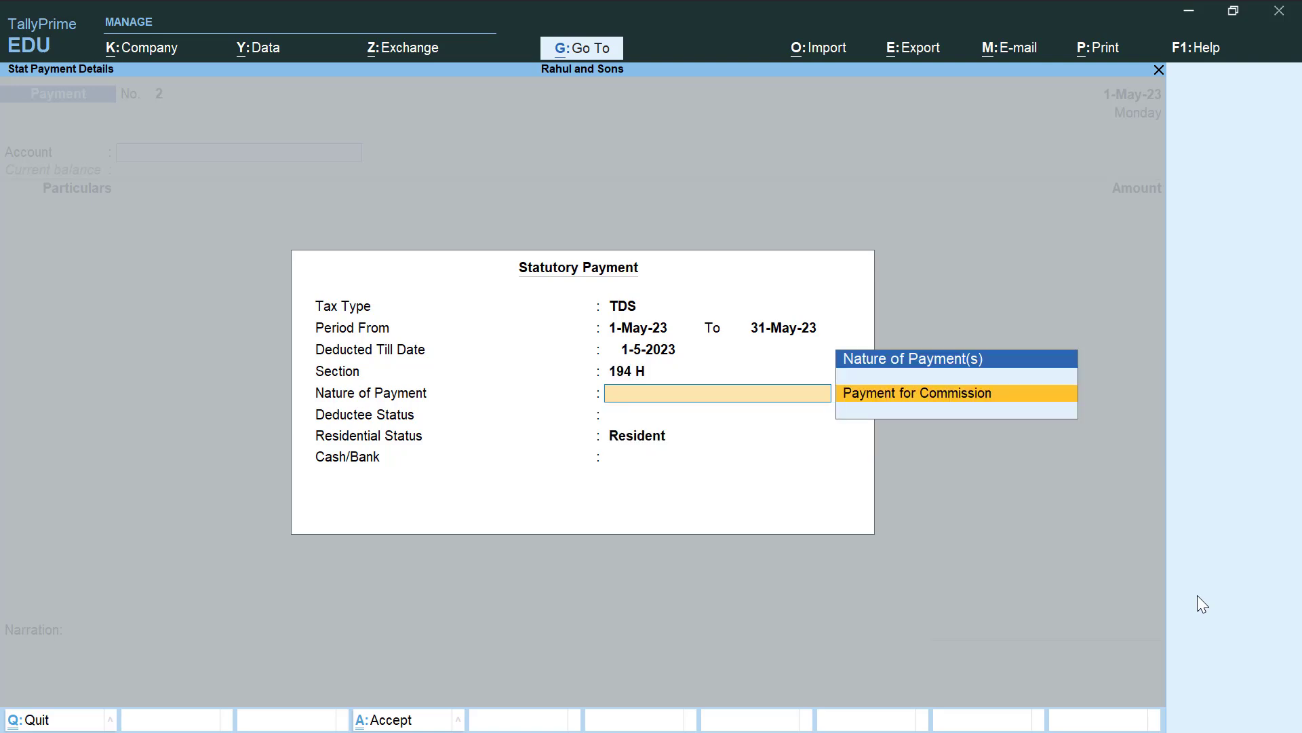
key("Return")
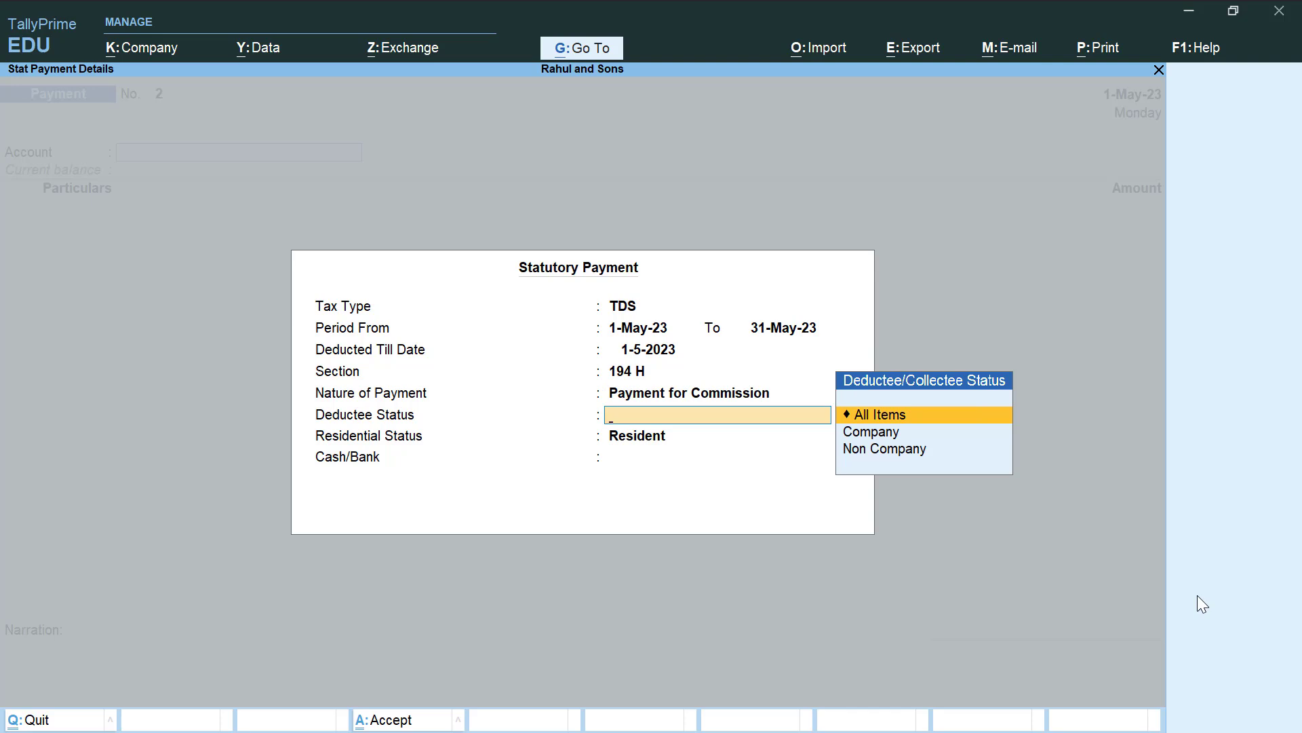
key("Down")
key("Down")
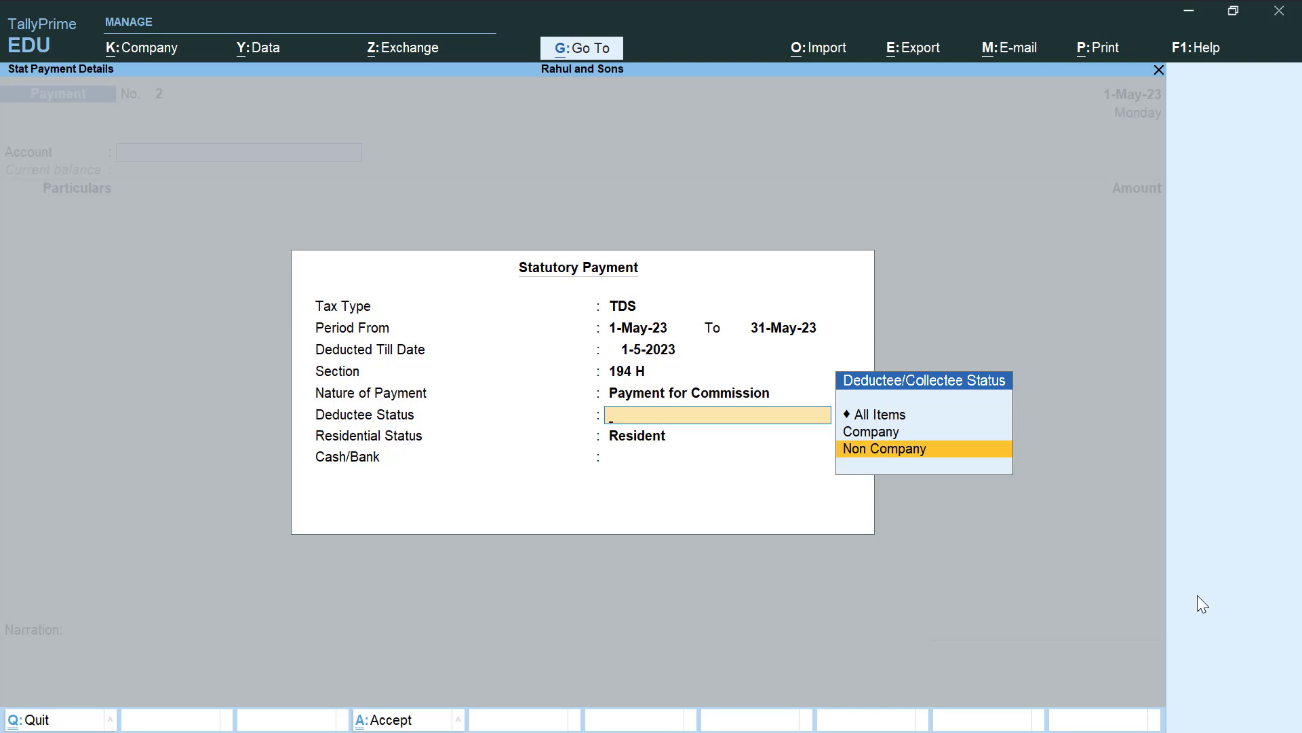
key("Return")
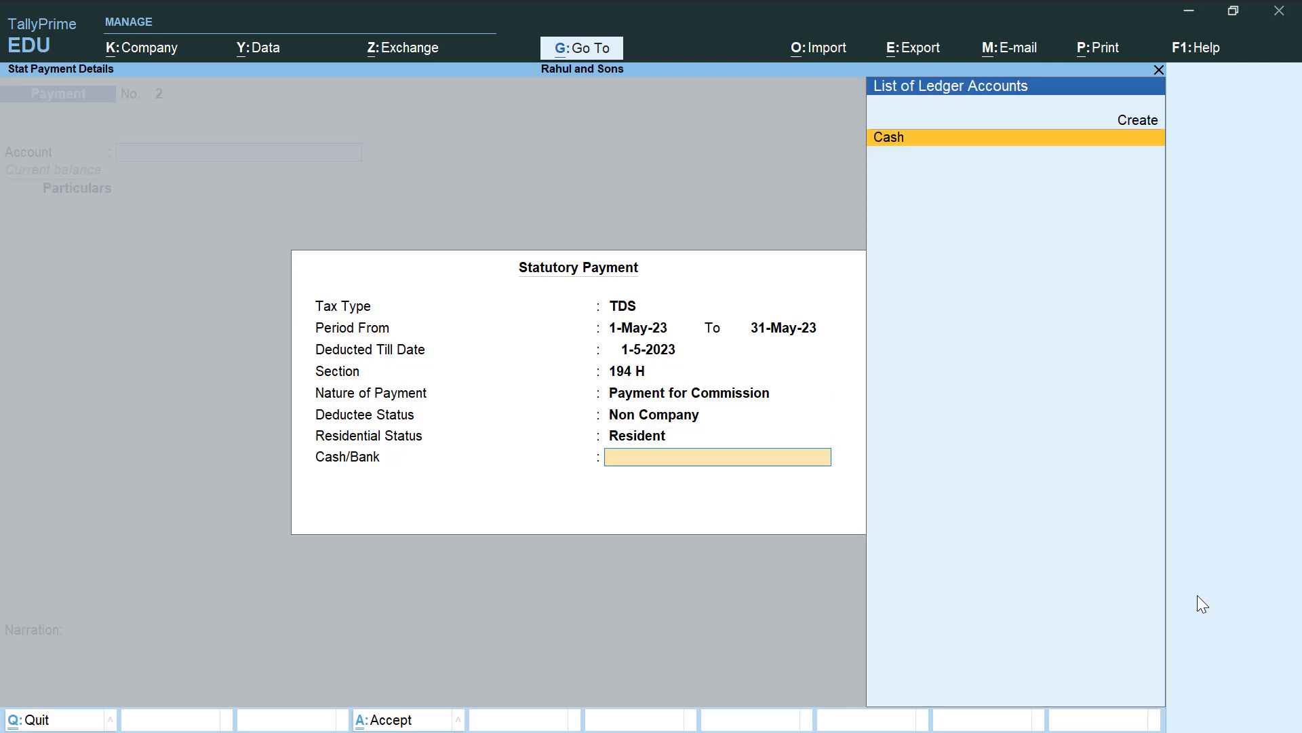
key("Return")
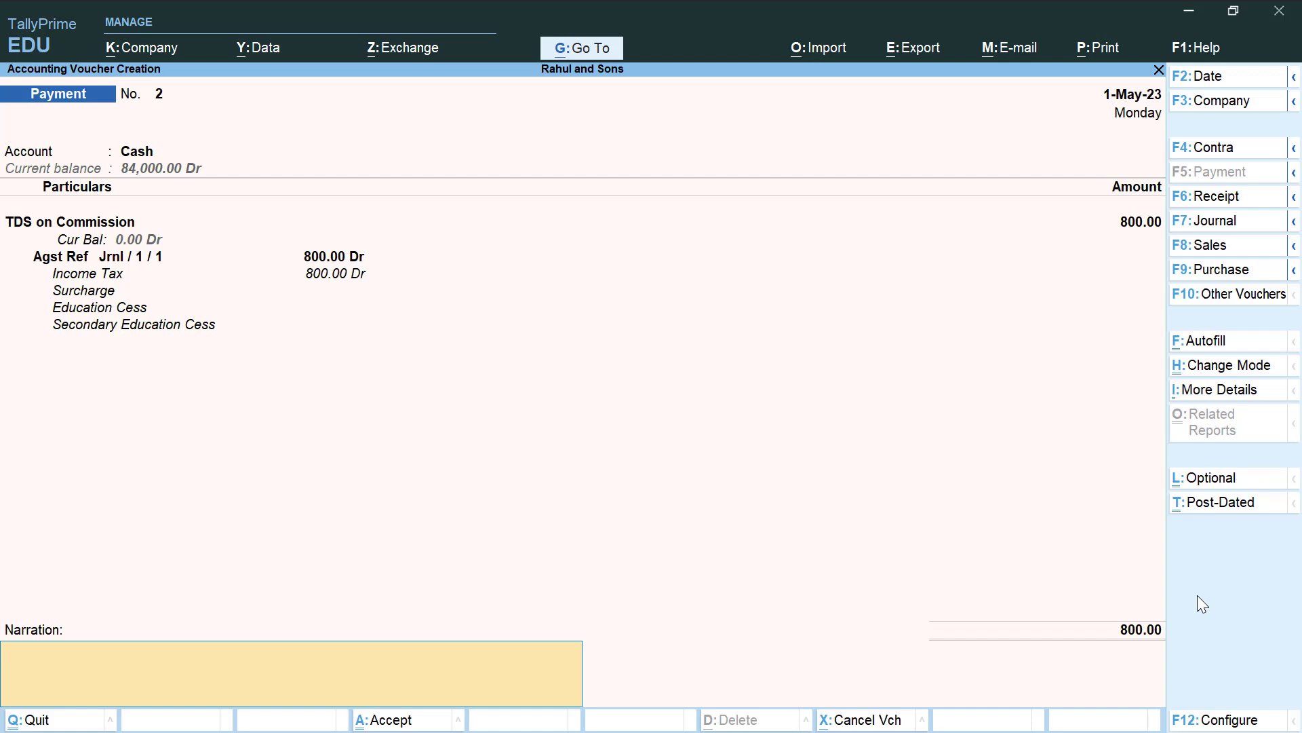
key("alt+p")
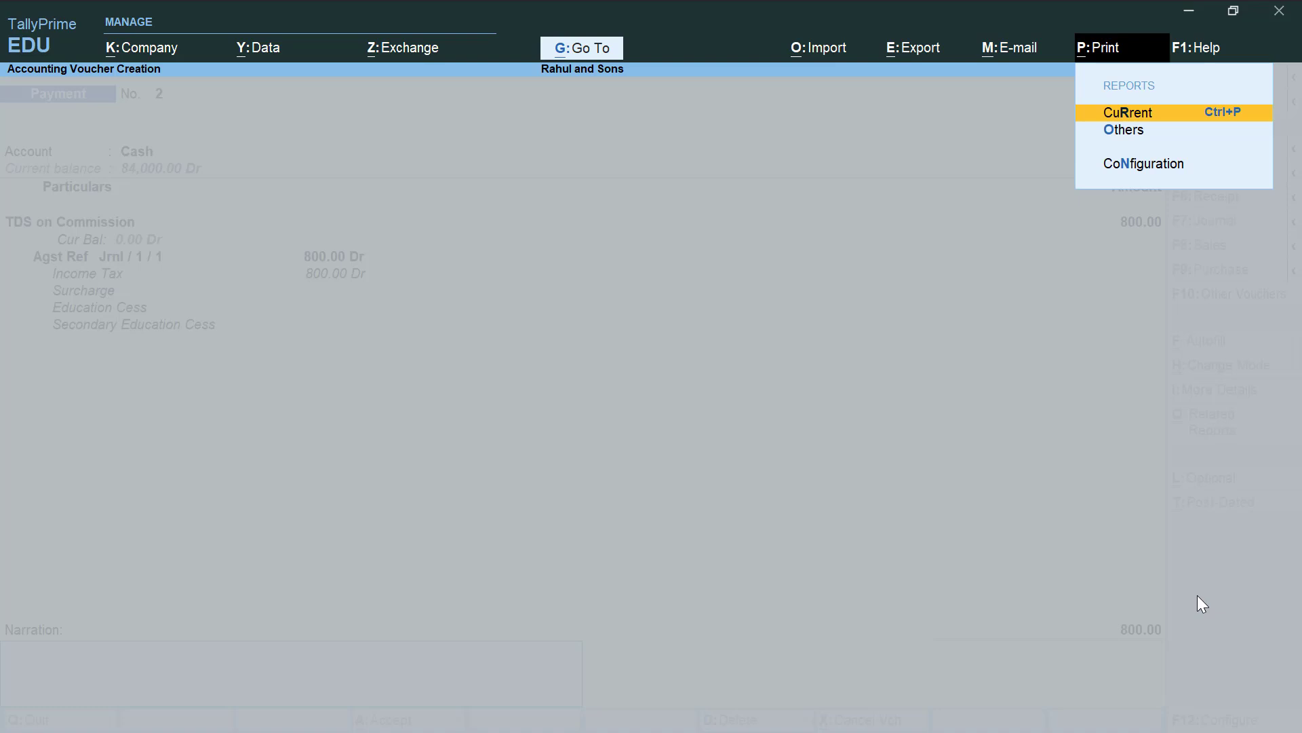
key("Return")
key("Left")
key("Return")
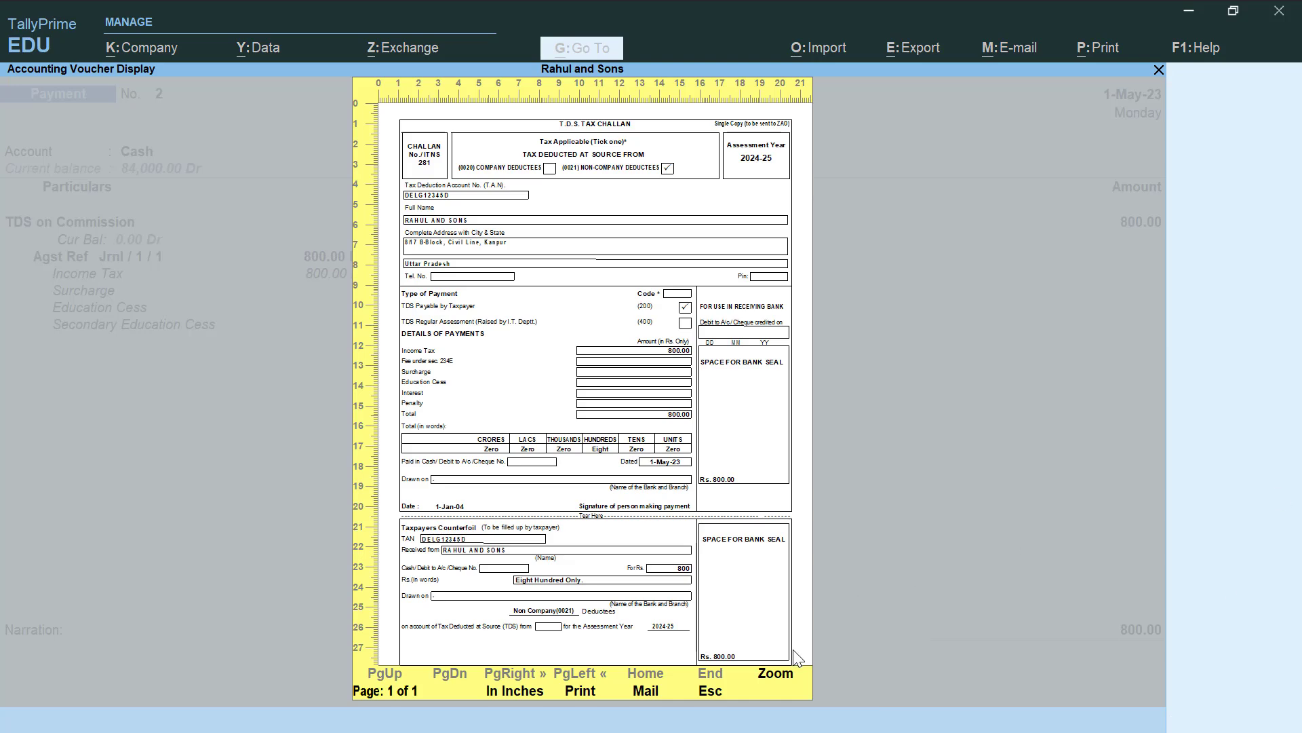
left_click(781, 678)
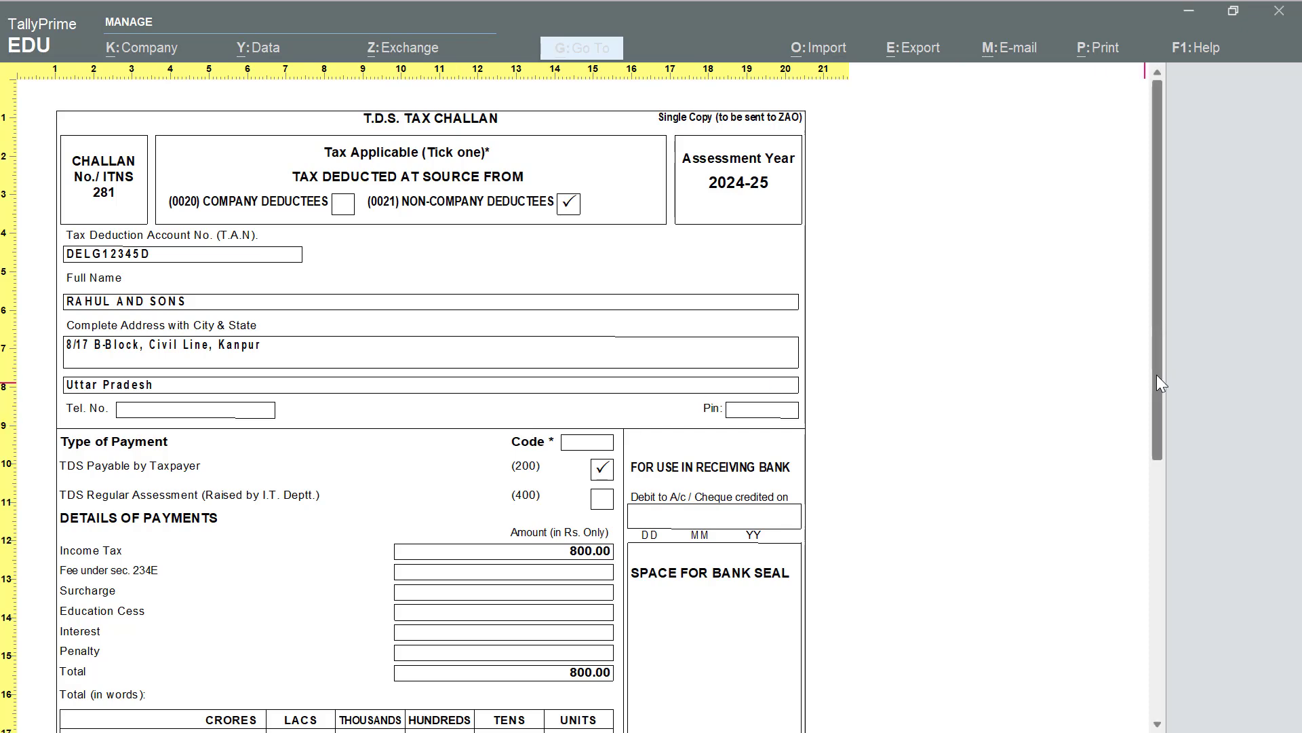
left_click(1157, 483)
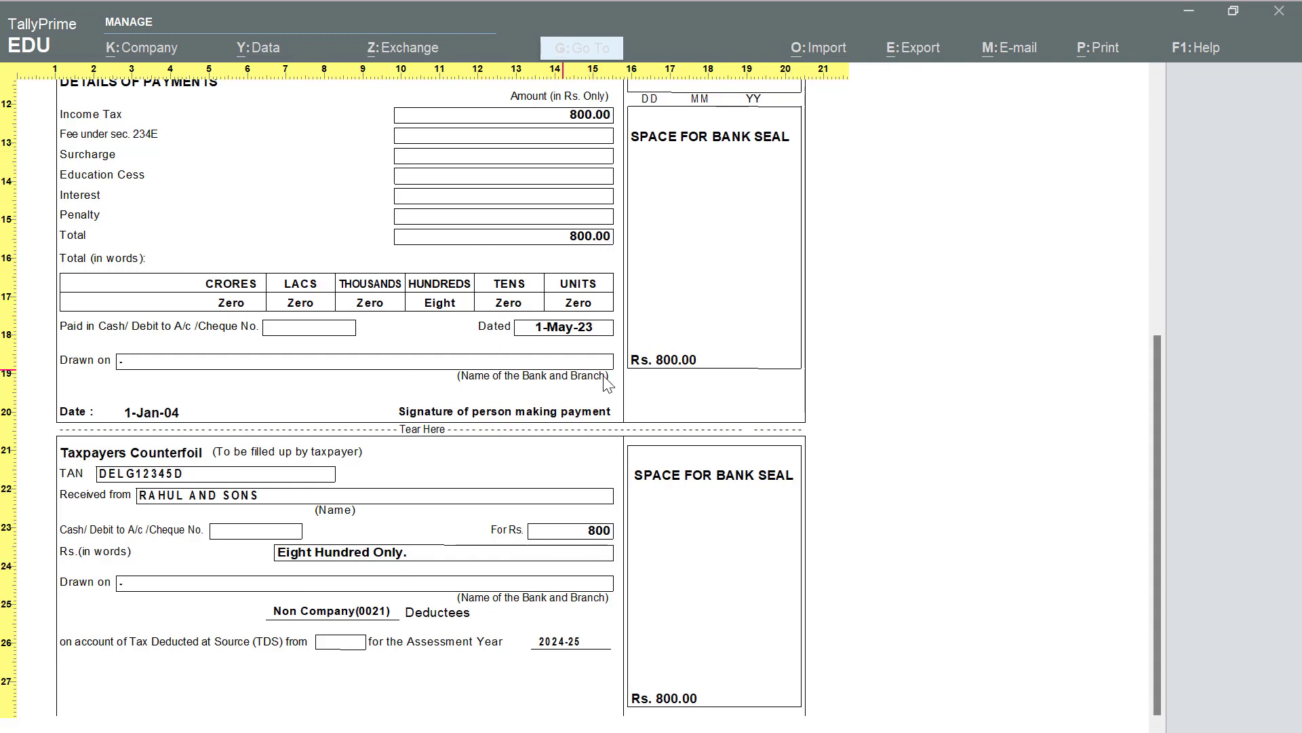
scroll(1146, 442, "up", 2)
scroll(1145, 444, "up", 5)
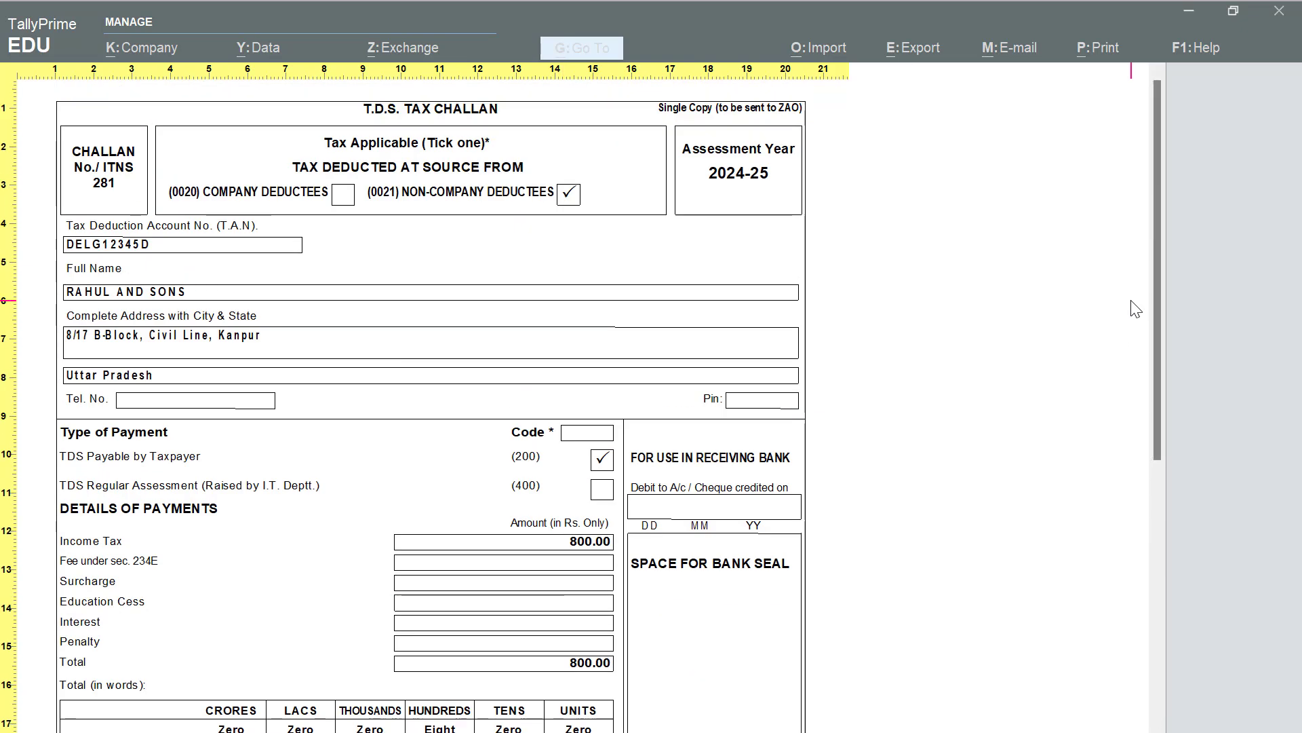
key("Escape")
key("Escape")
key("Escape")
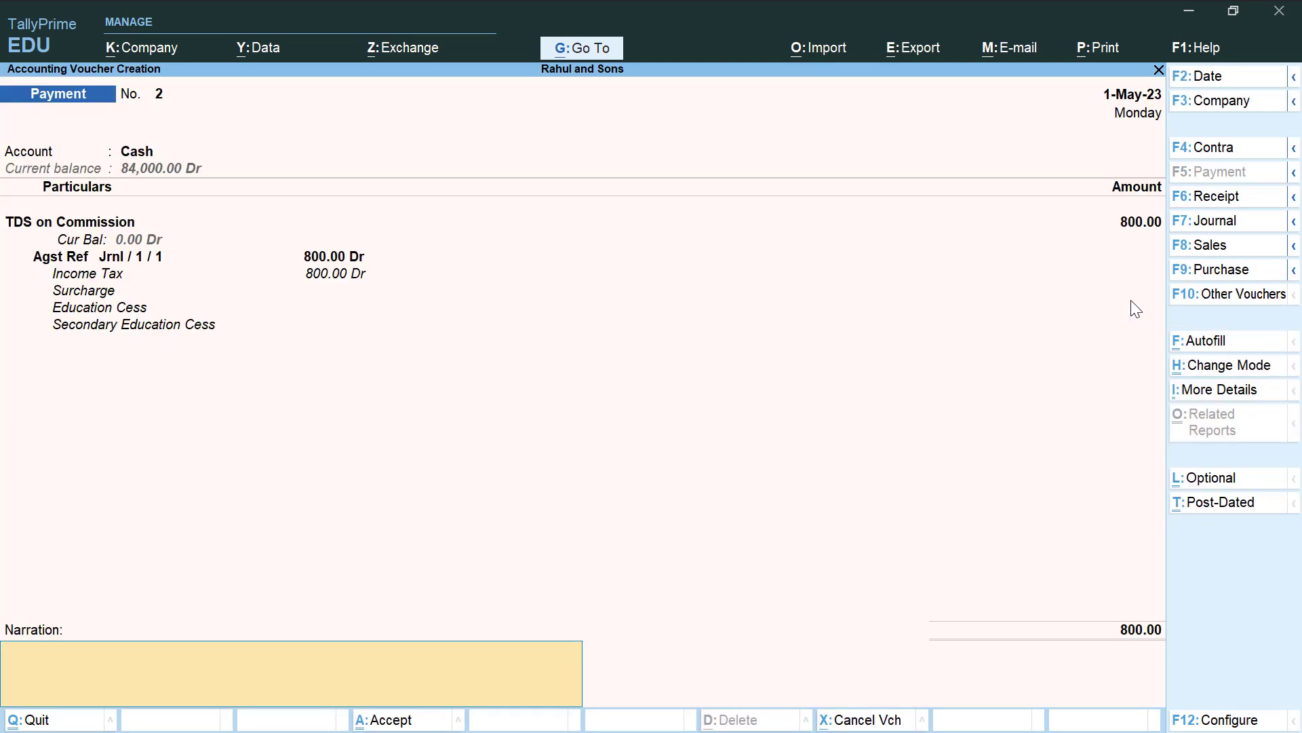
Save the 800.00 TDS payment voucher and return to the main menu
key("Return")
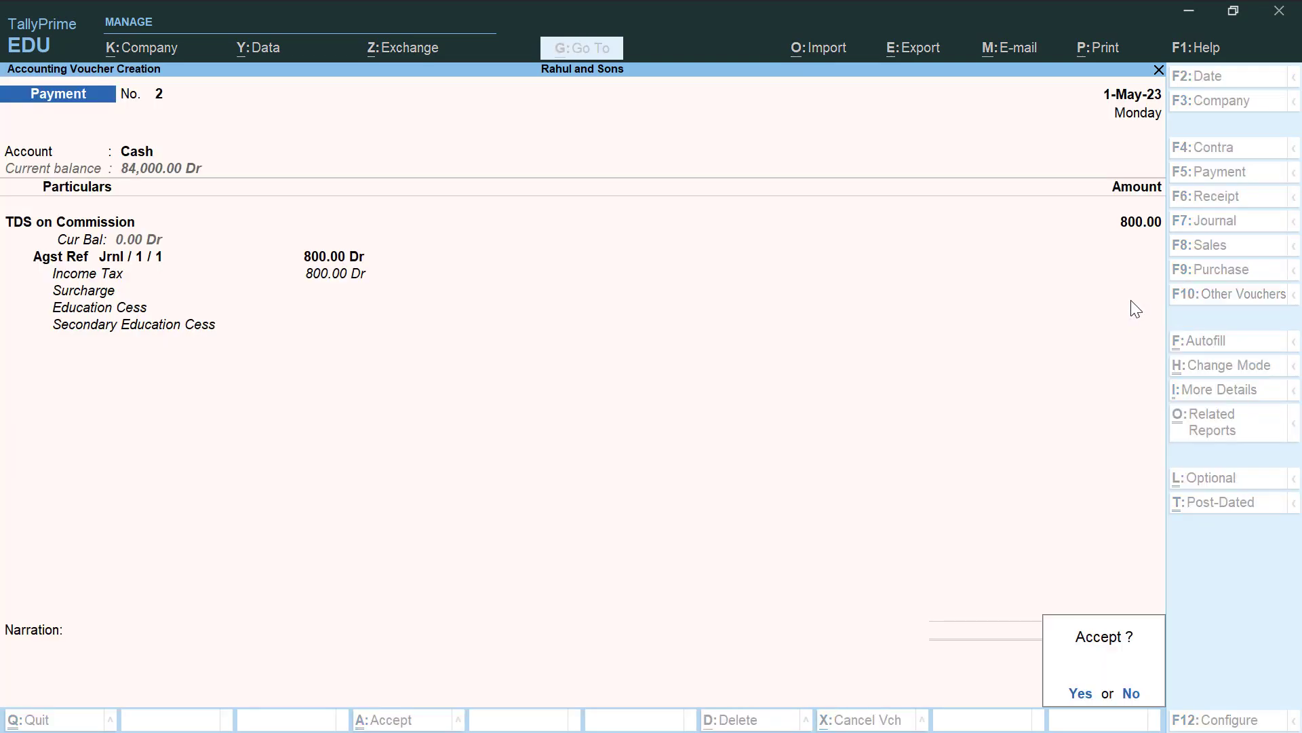
key("Return")
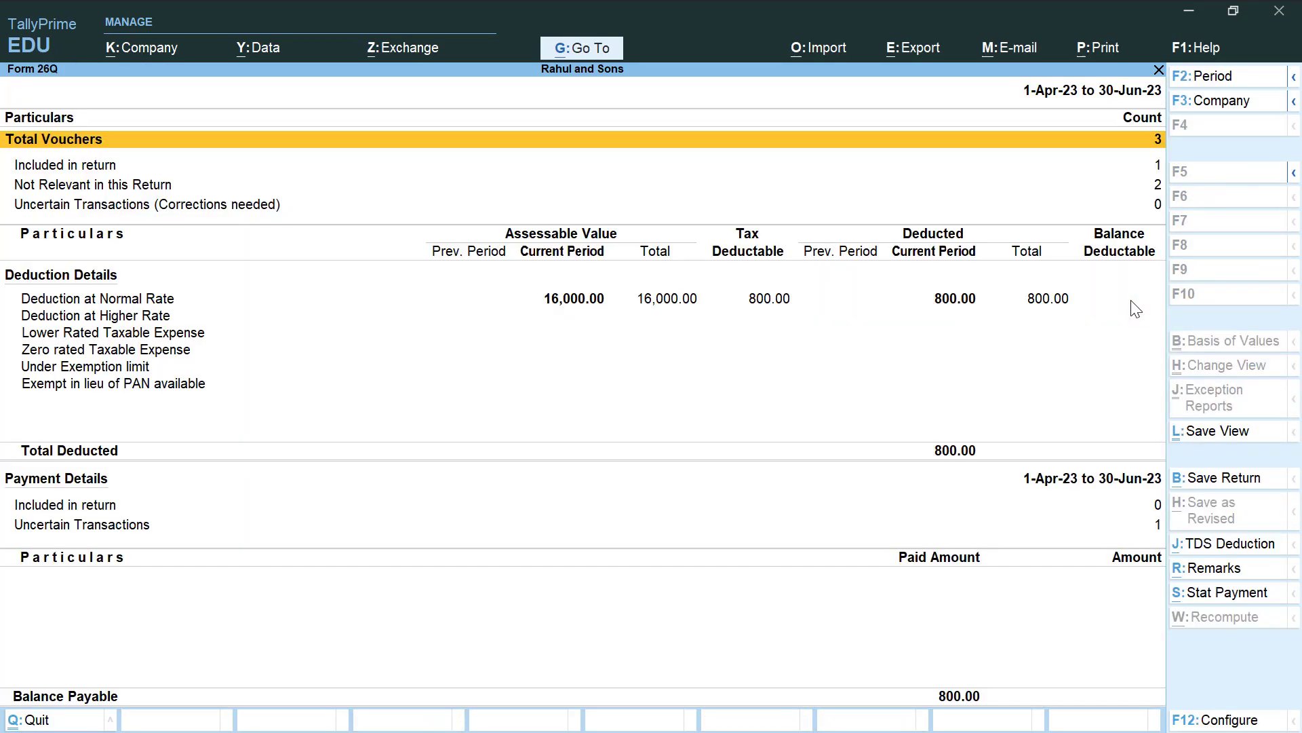
key("Escape")
key("Escape")
key("Escape")
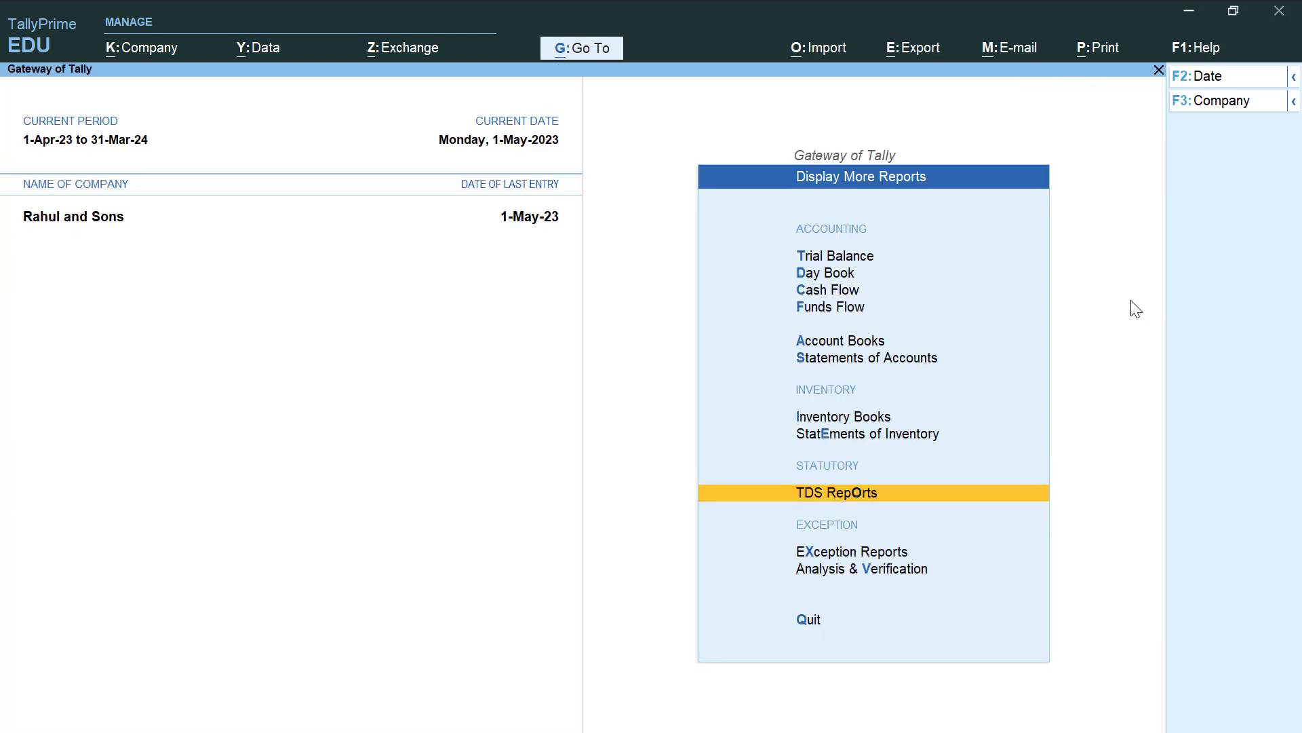
Check the Balance Sheet's Current Liabilities to confirm the TDS liability is cleared
key("Up")
key("Up")
key("Up")
key("Up")
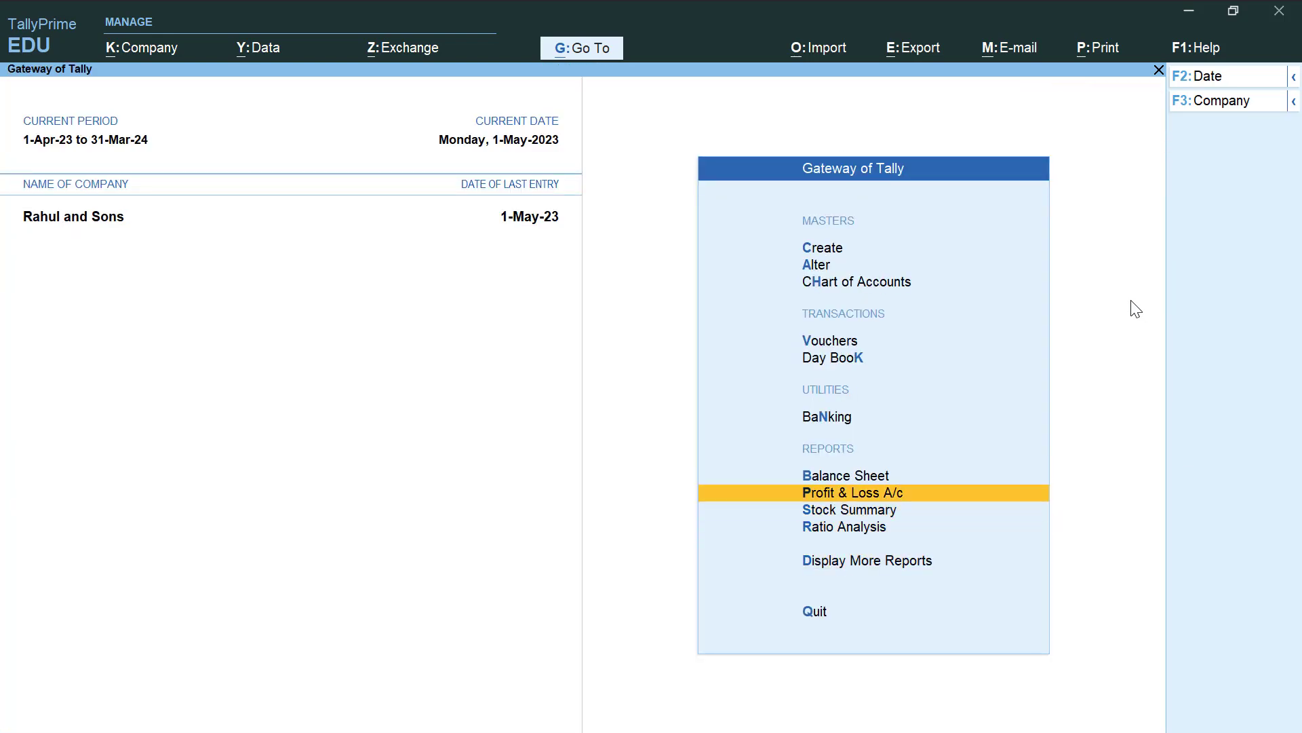
key("Return")
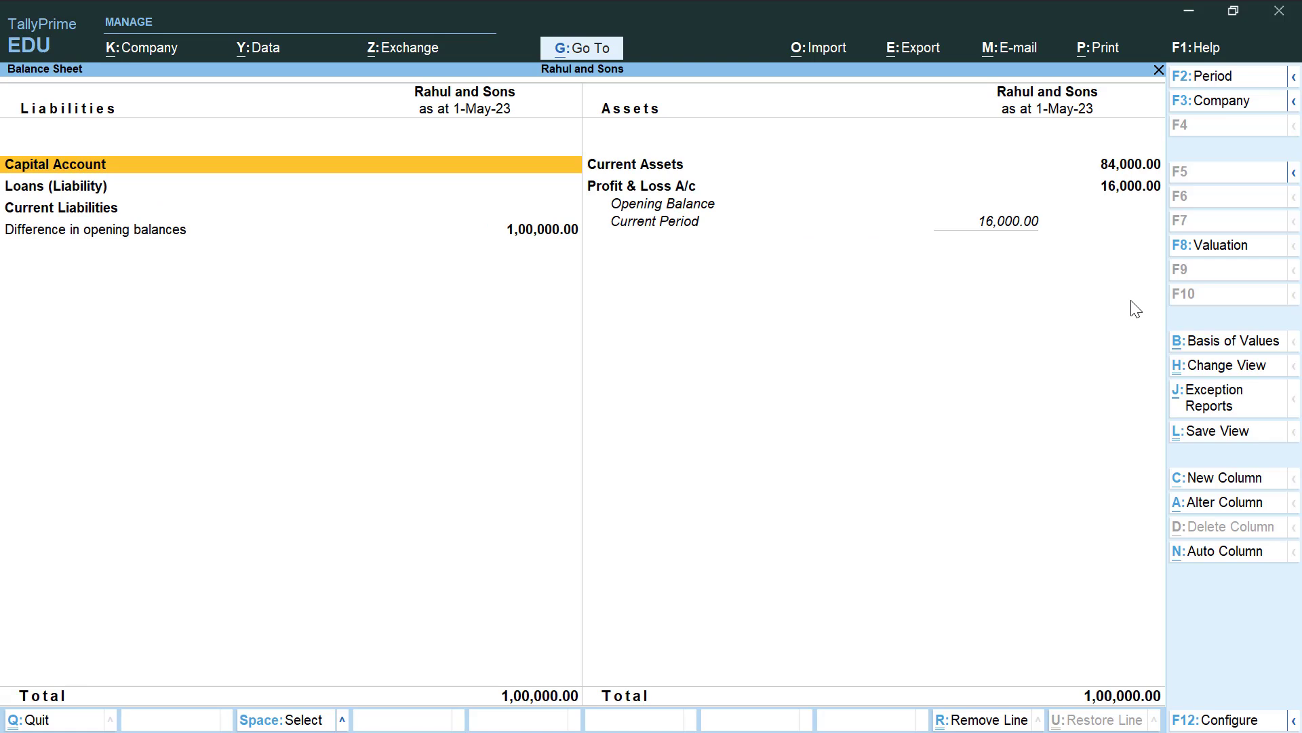
key("Down")
key("Down")
key("Return")
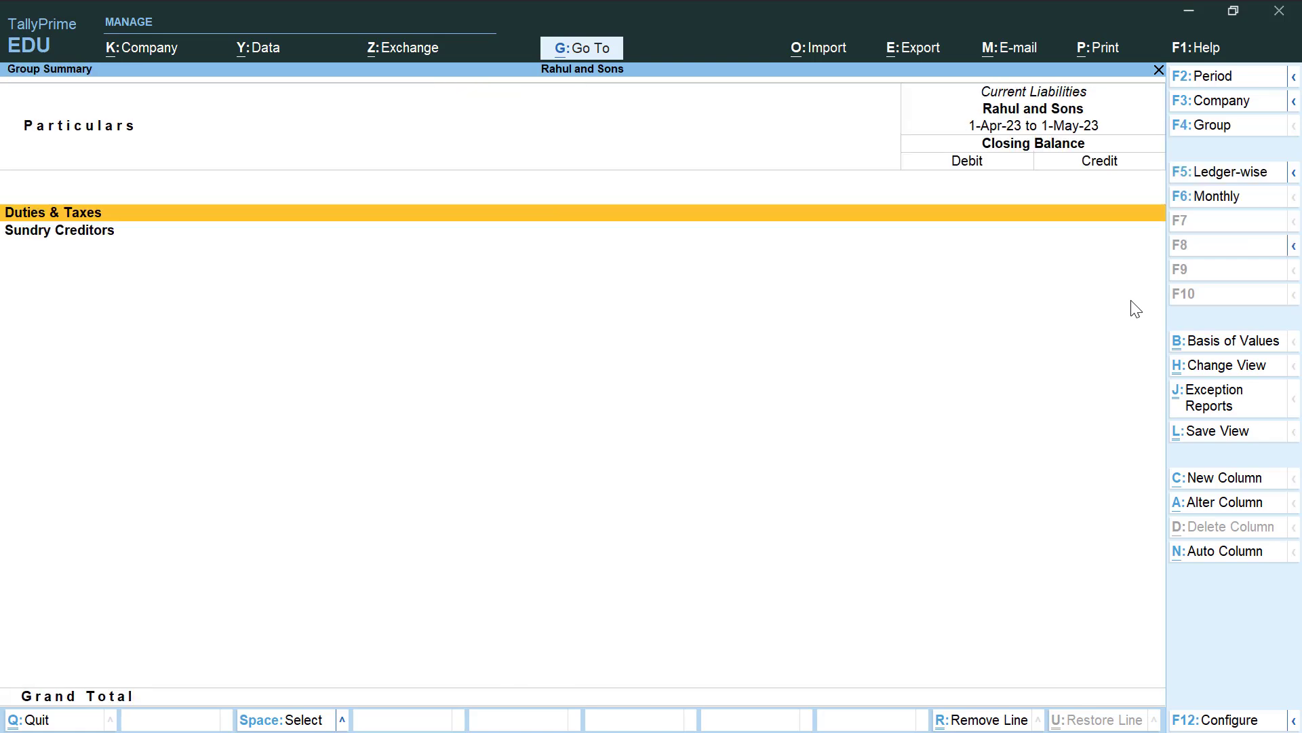
key("Escape")
key("Escape")
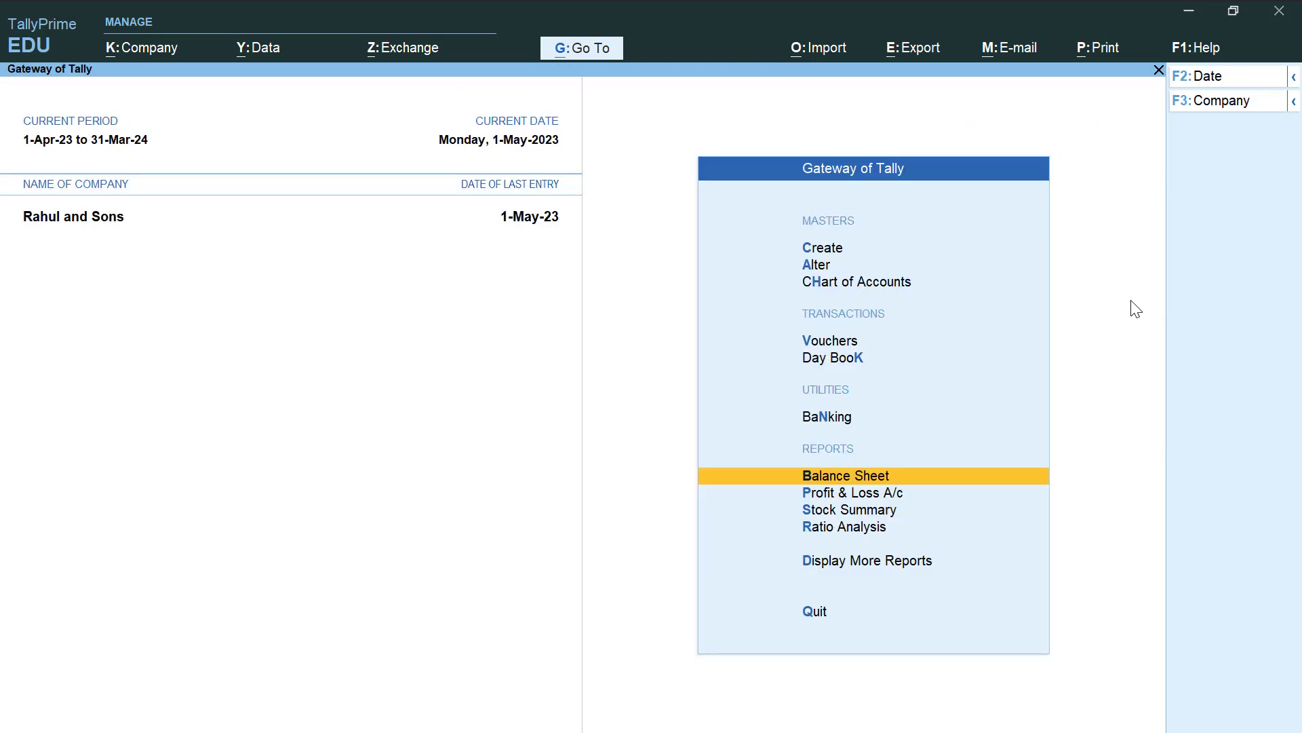